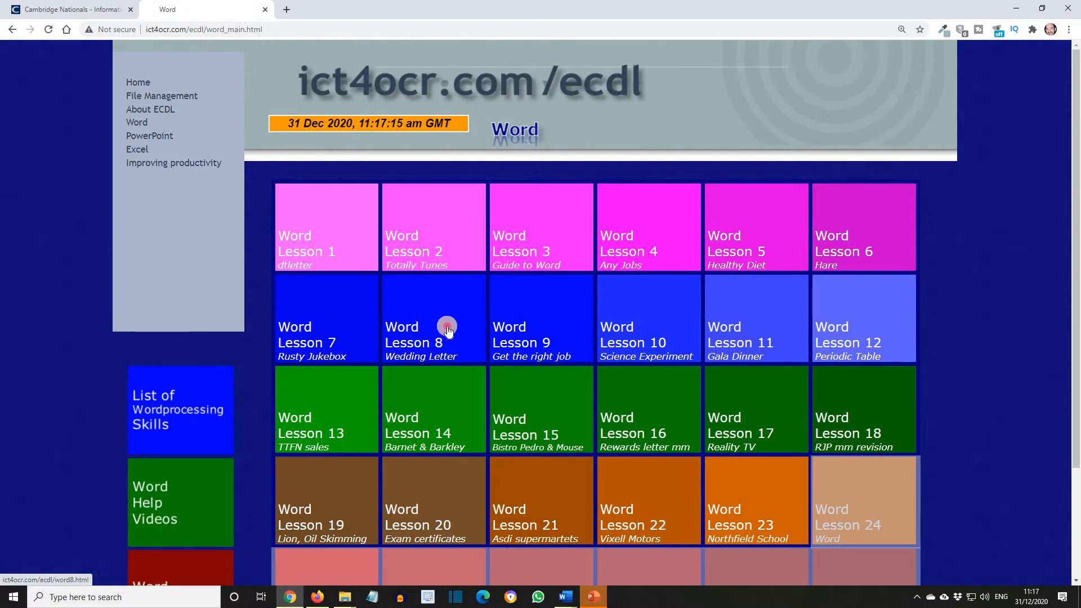
# - Open the Word Lesson 8 page and read through its mail merge objectives and tasks
pyautogui.click(448, 329)
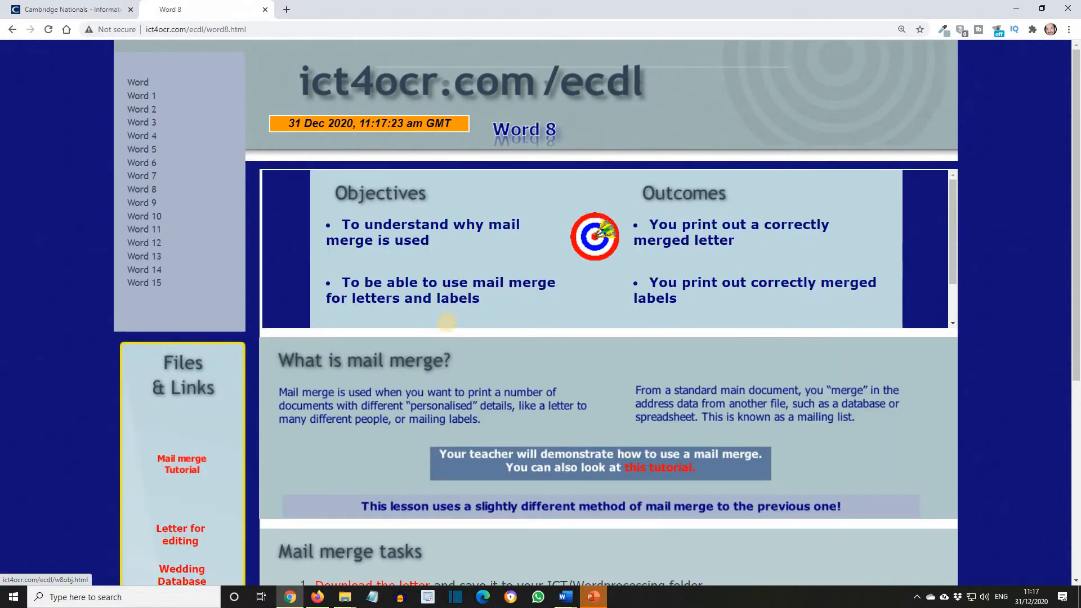
pyautogui.scroll(-1, 456, 318)
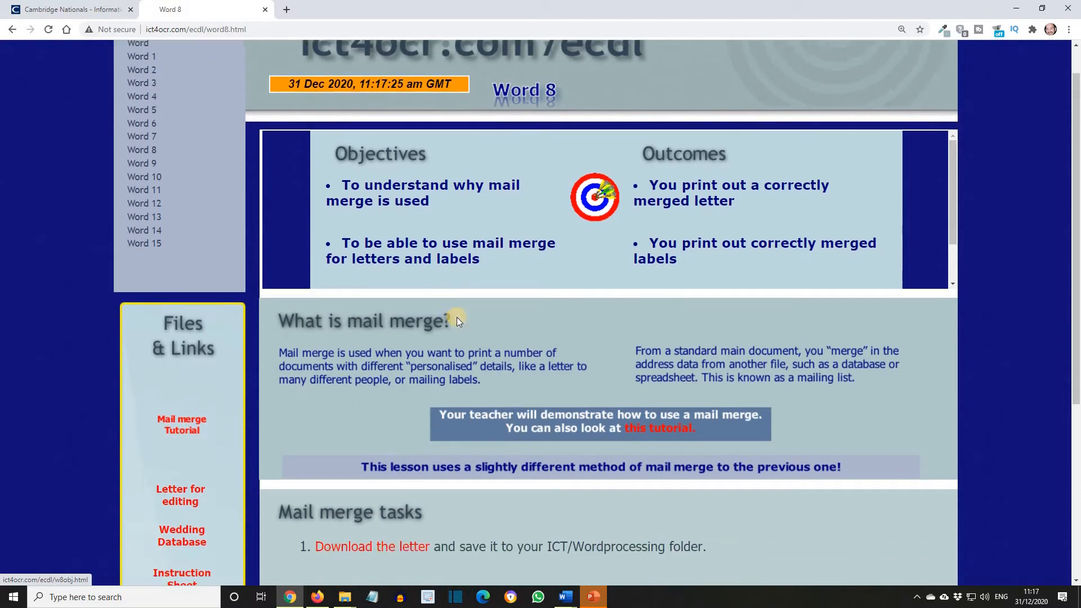
pyautogui.scroll(-5, 457, 316)
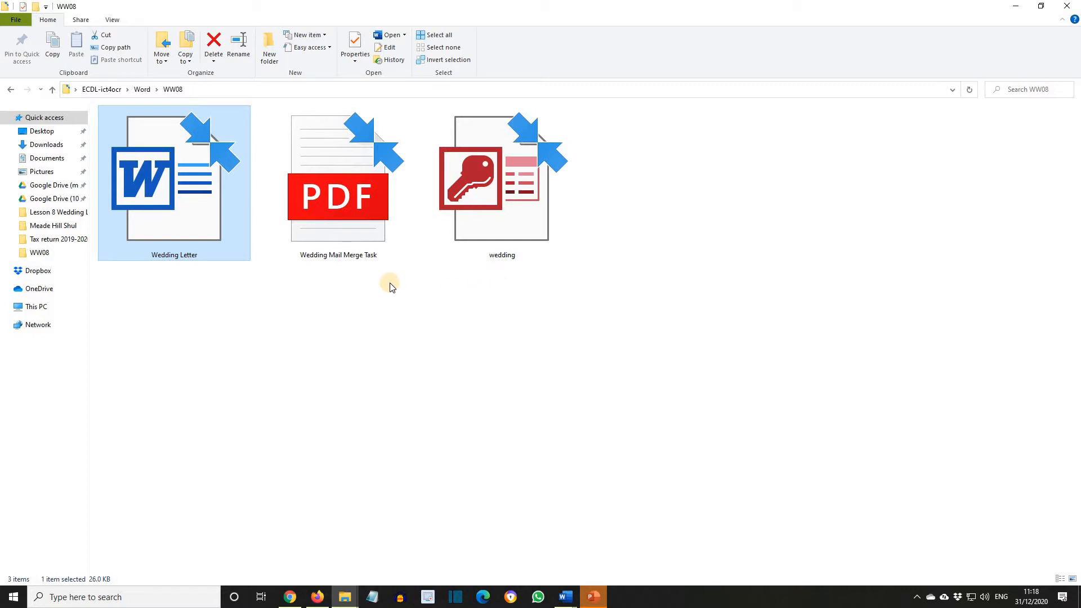
# - Open the Wedding Letter document and select Microsoft XPS Document Writer as the printer
pyautogui.doubleClick(208, 206)
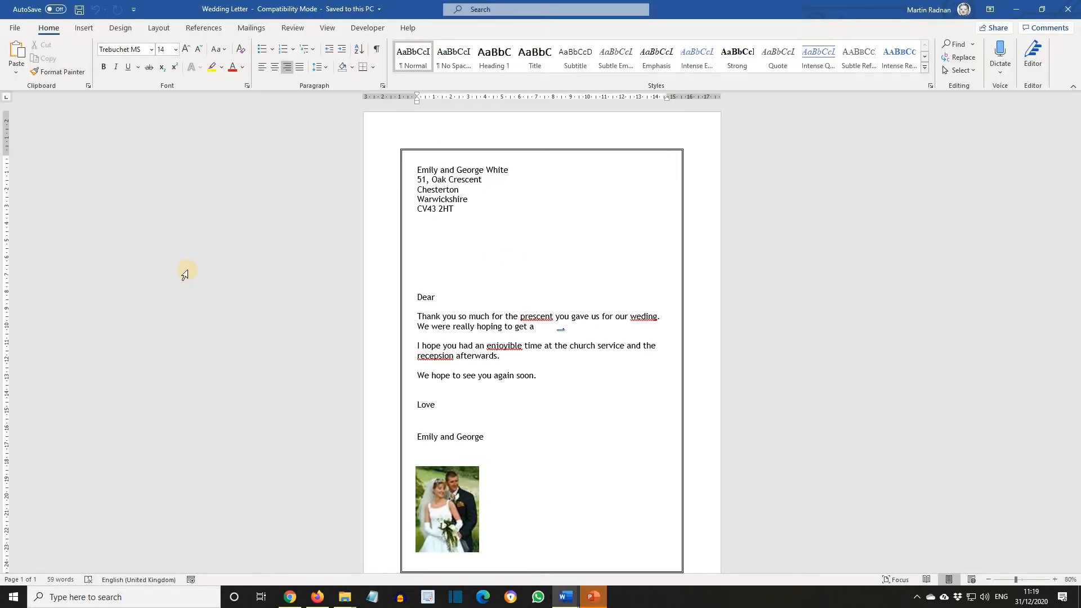
pyautogui.click(15, 30)
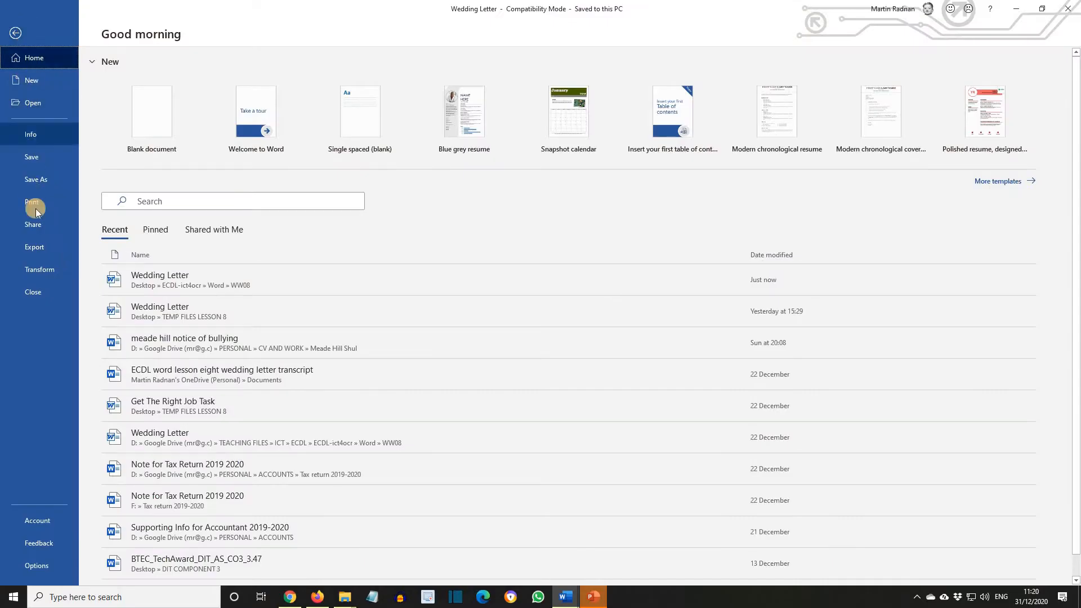
pyautogui.click(35, 208)
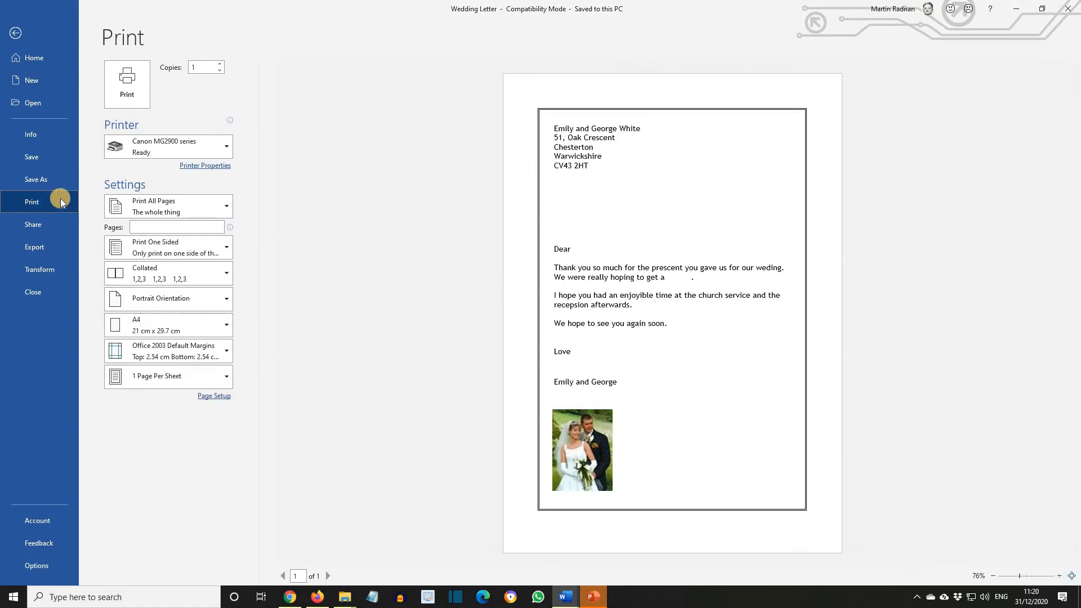
pyautogui.click(228, 150)
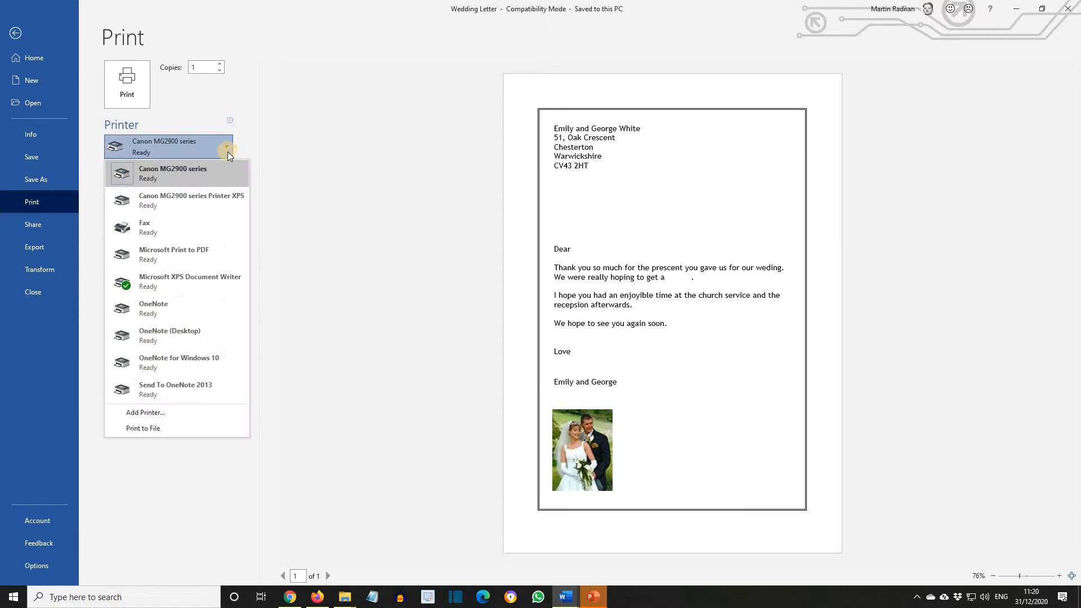
pyautogui.click(218, 281)
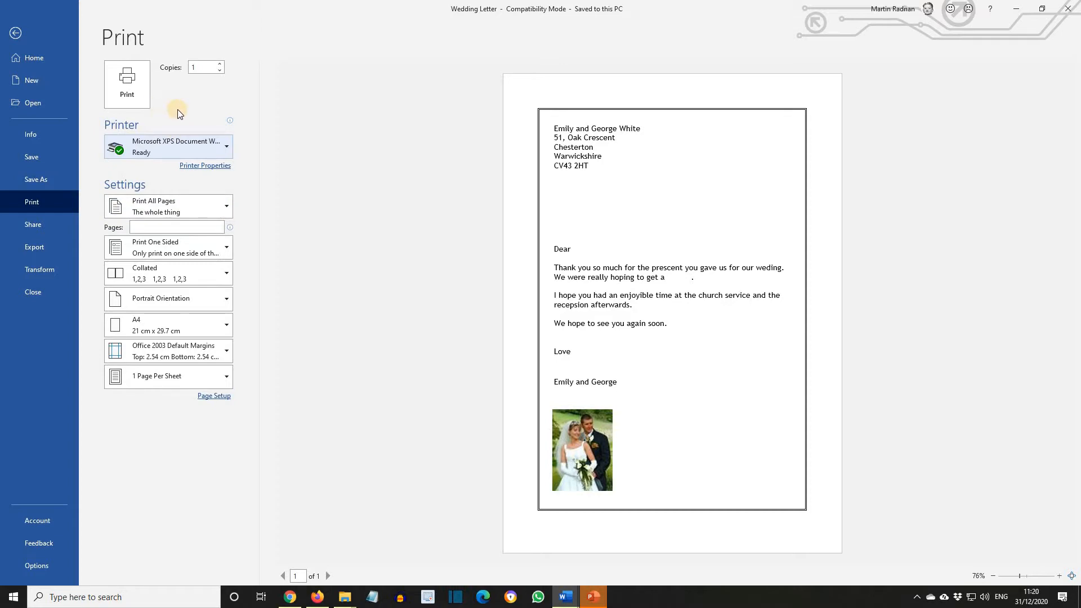
pyautogui.click(39, 59)
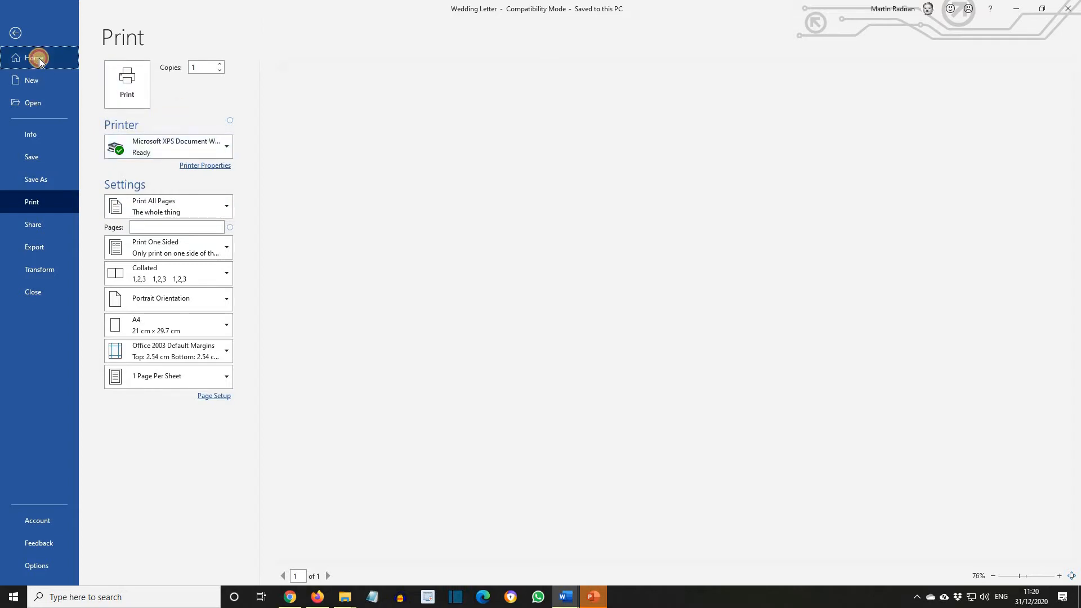
pyautogui.click(16, 33)
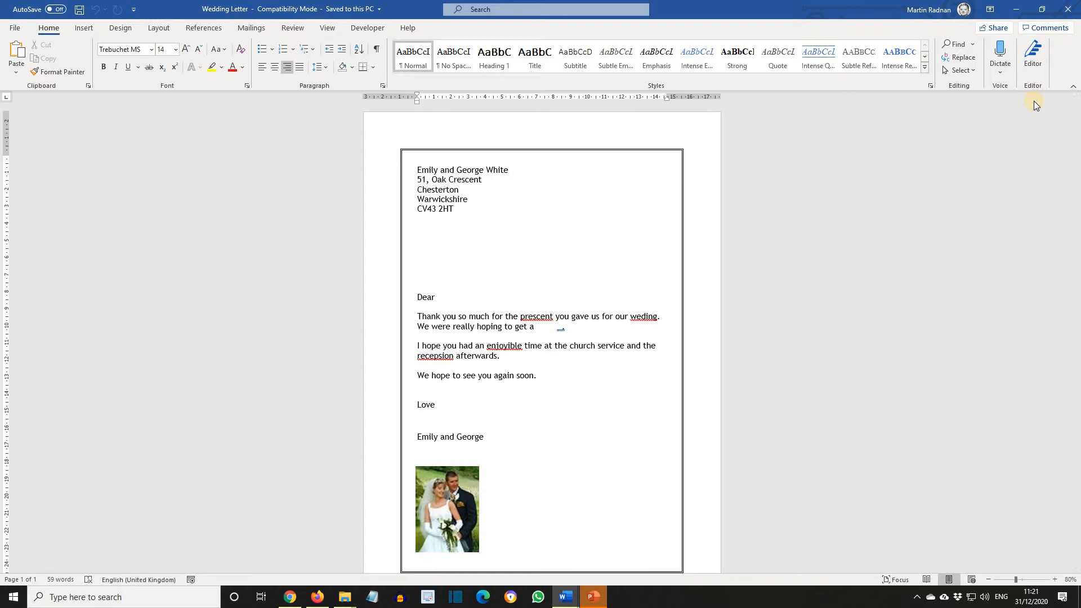
# - Run the Editor to correct the spelling to present, wedding, enjoyable and reception, then close the Editor pane
pyautogui.click(1039, 65)
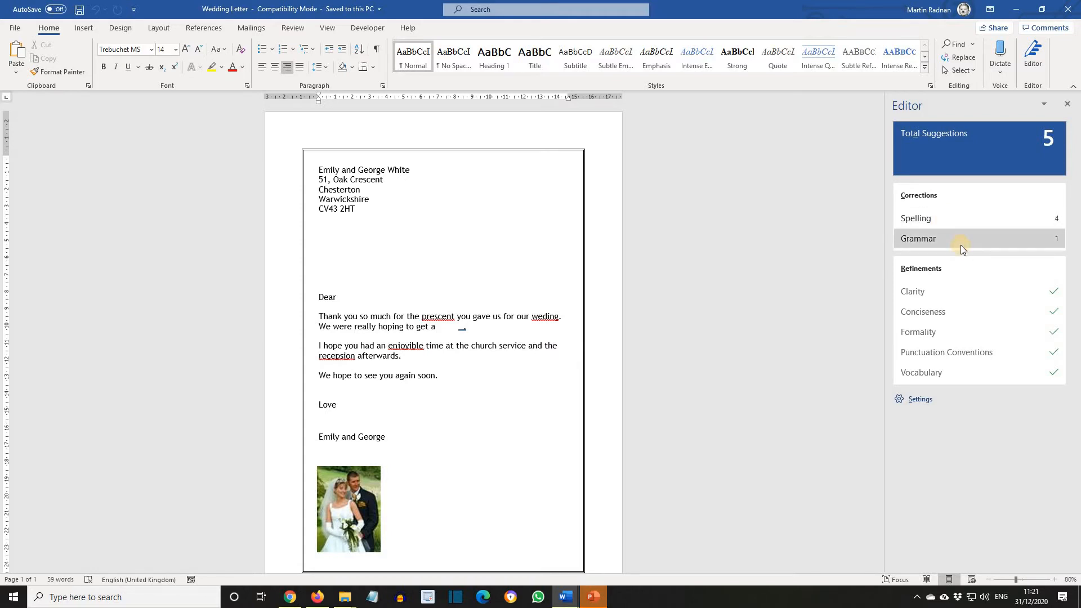
pyautogui.click(928, 218)
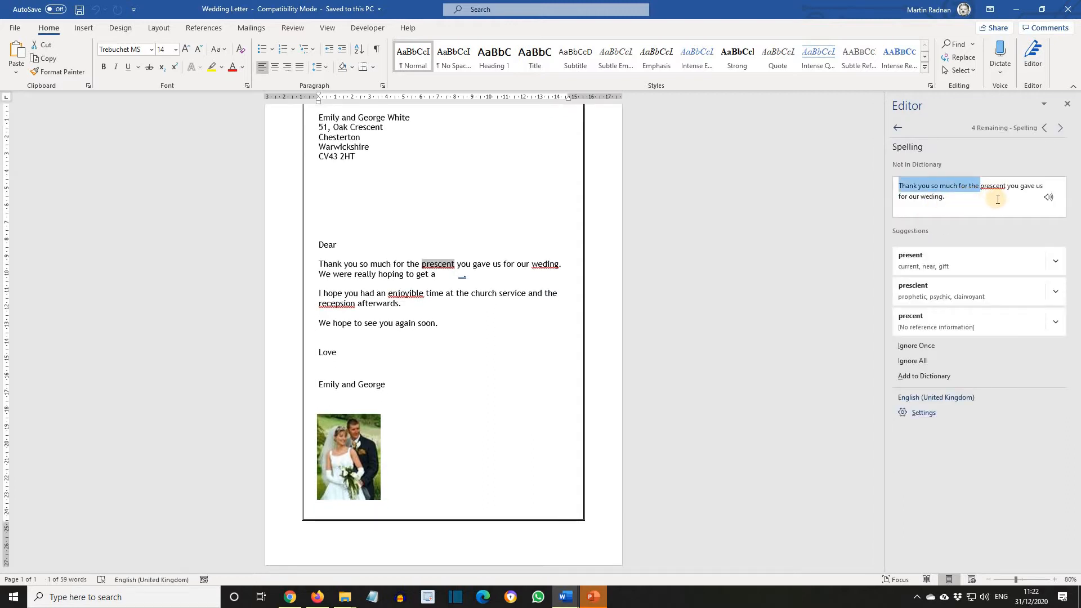
pyautogui.click(934, 261)
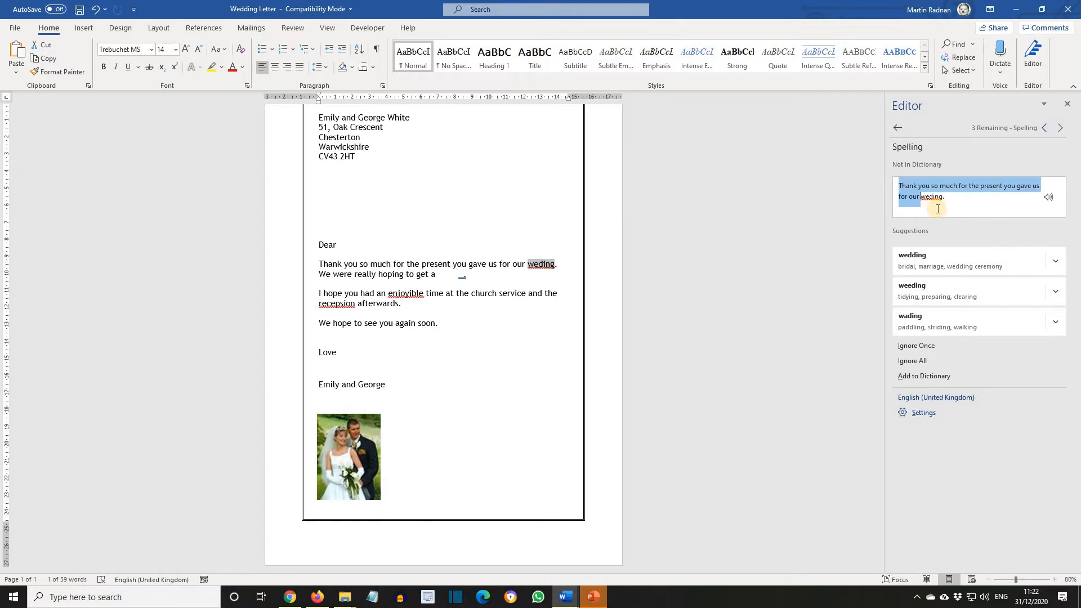
pyautogui.click(939, 265)
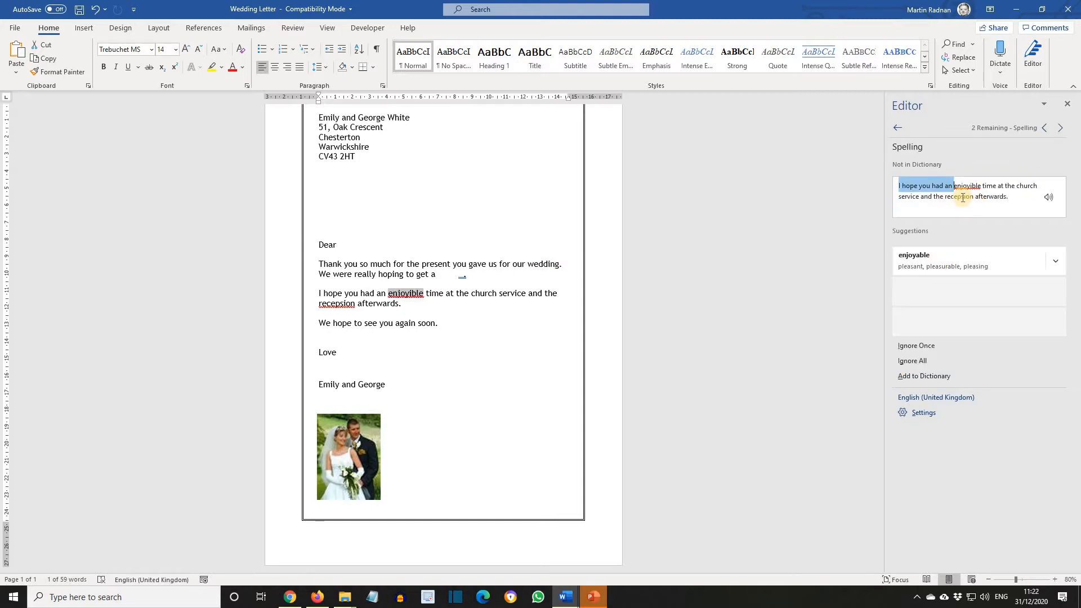
pyautogui.click(945, 265)
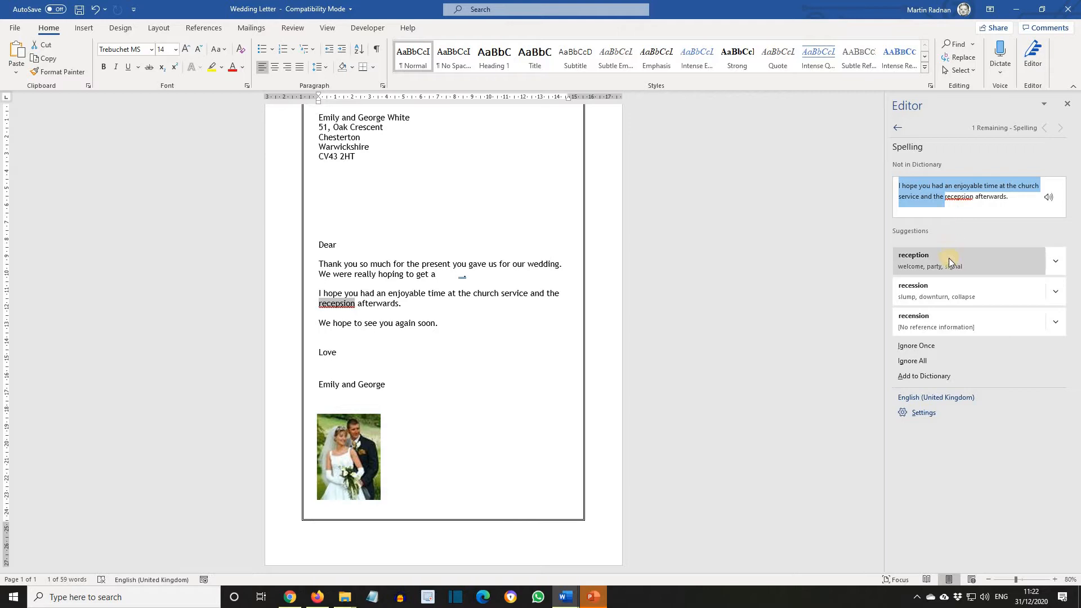
pyautogui.click(952, 259)
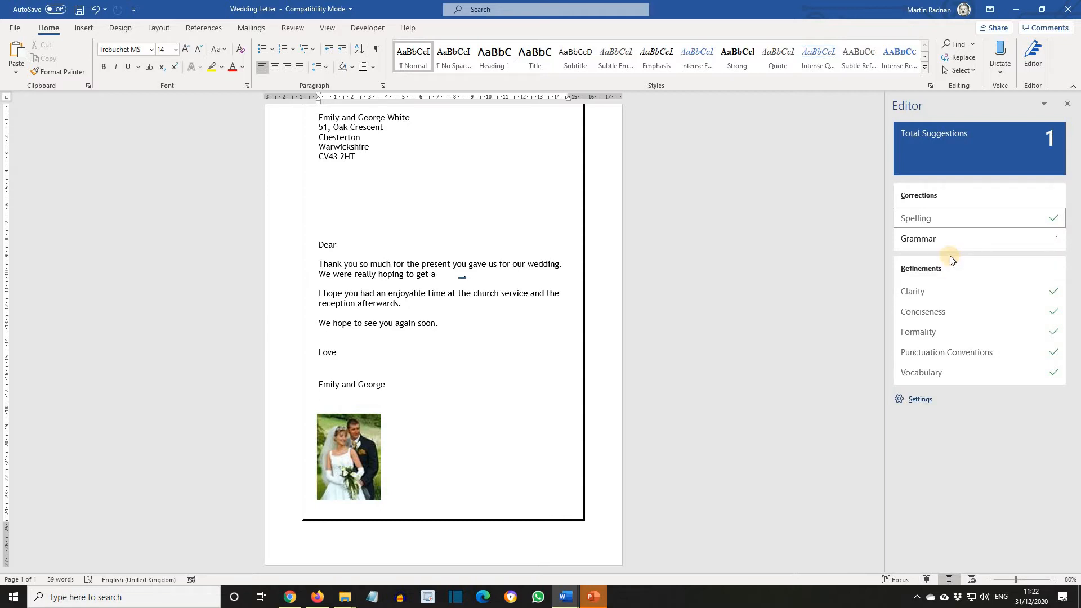
pyautogui.click(936, 239)
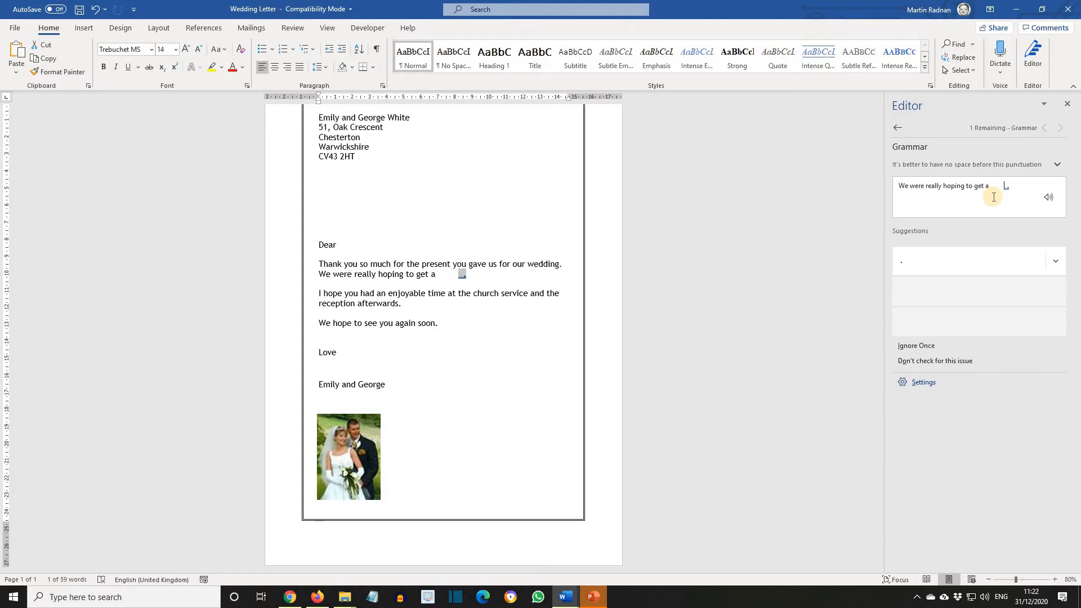
pyautogui.click(1069, 105)
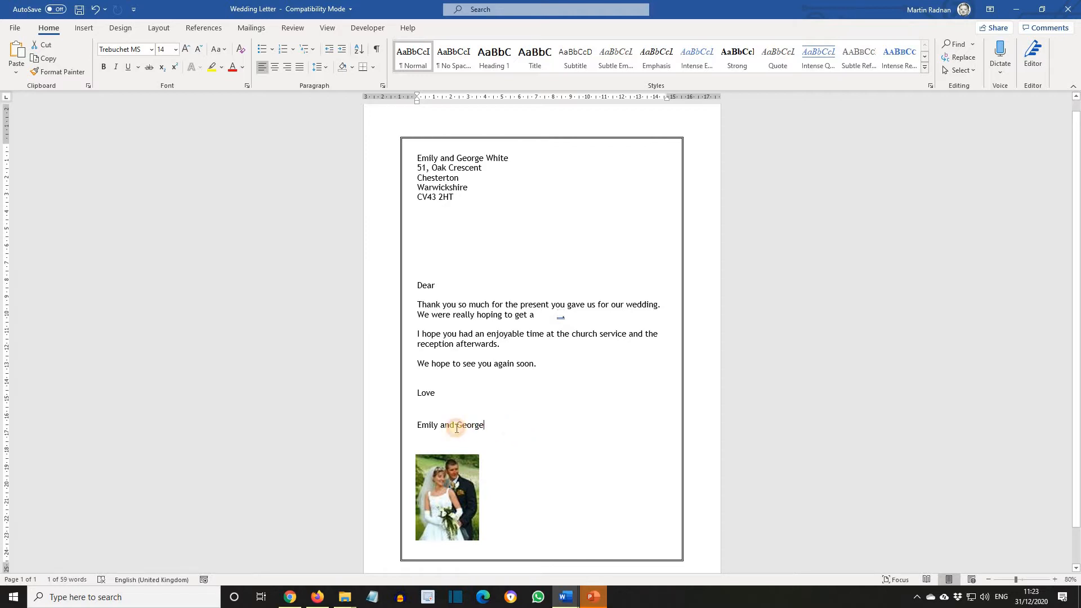
# - Change the font of the Emily and George signature line to Chuzzlewit SF
pyautogui.click(408, 428)
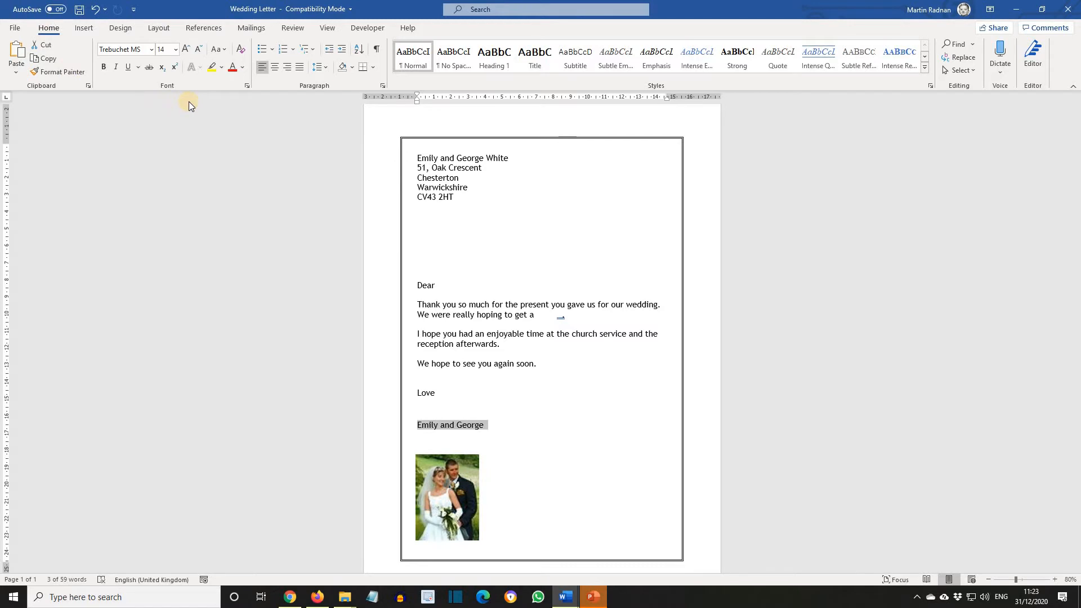
pyautogui.click(152, 50)
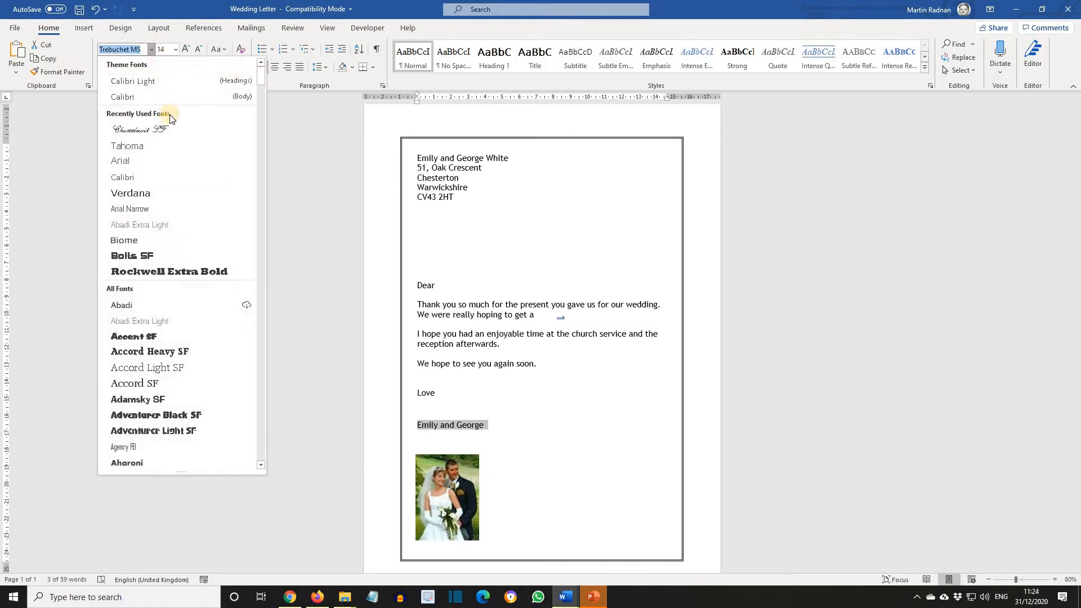
pyautogui.click(175, 130)
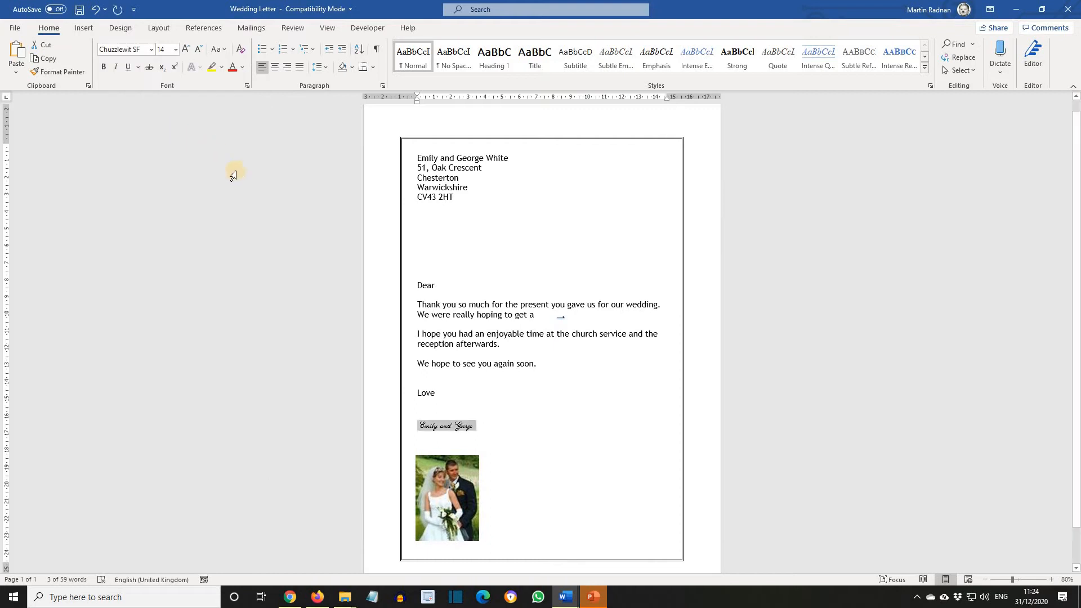
pyautogui.press('Right')
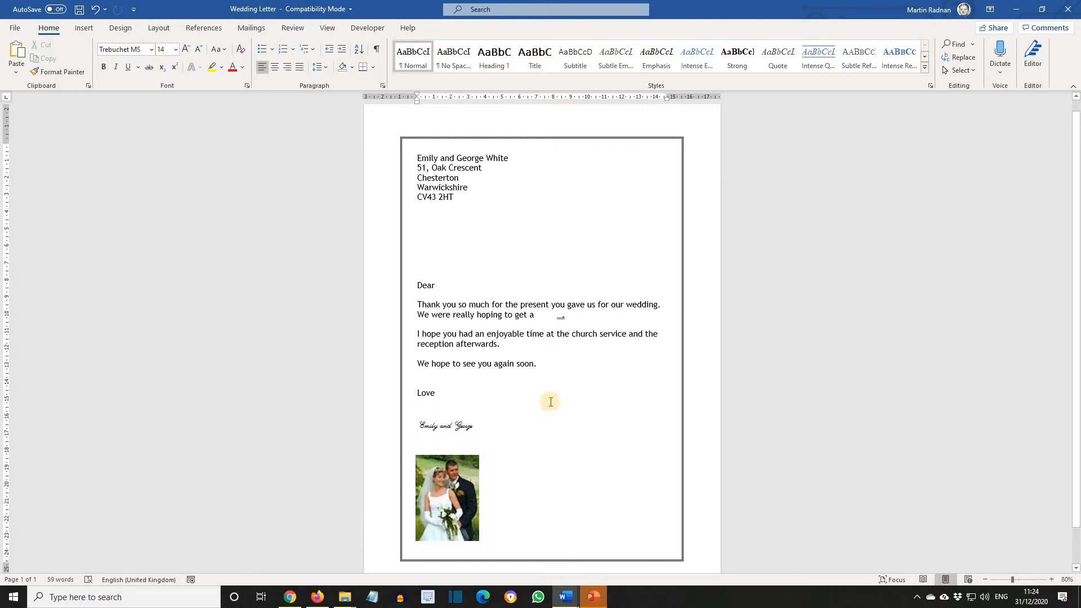
# - Draw an oval speech-bubble callout about 8.08 cm wide and 5.25 cm high beside the signature and enter Thank You in it
pyautogui.click(84, 28)
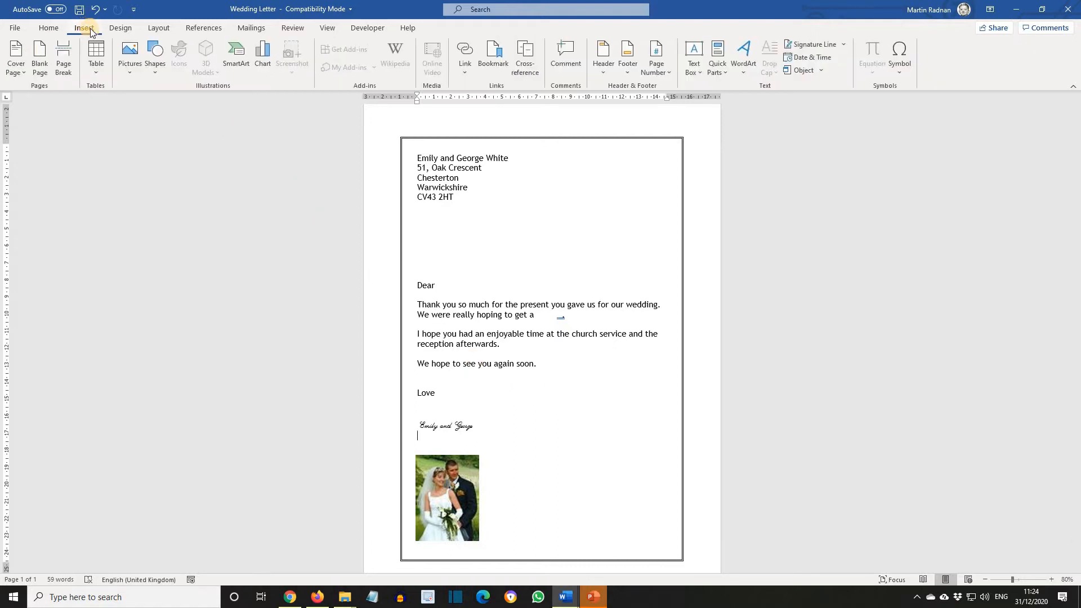
pyautogui.click(158, 64)
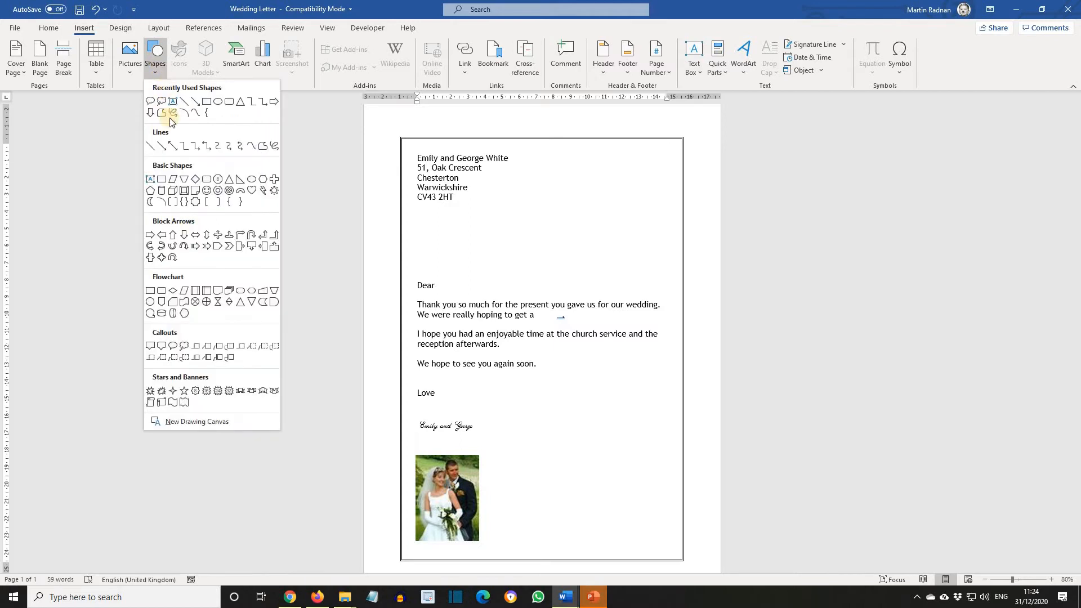
pyautogui.click(175, 347)
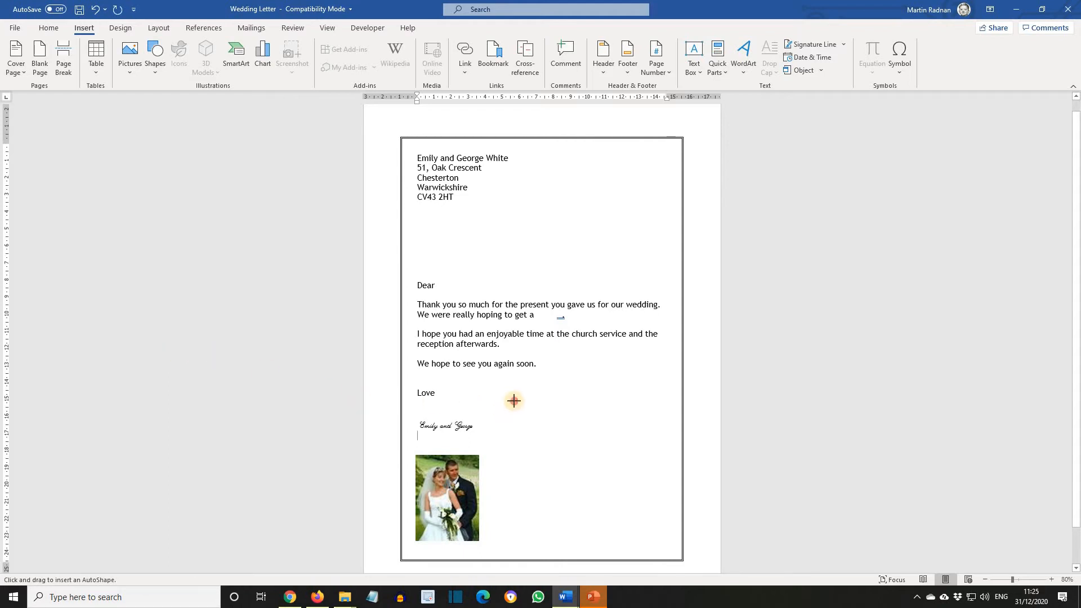
pyautogui.moveTo(514, 401); pyautogui.dragTo(652, 492)
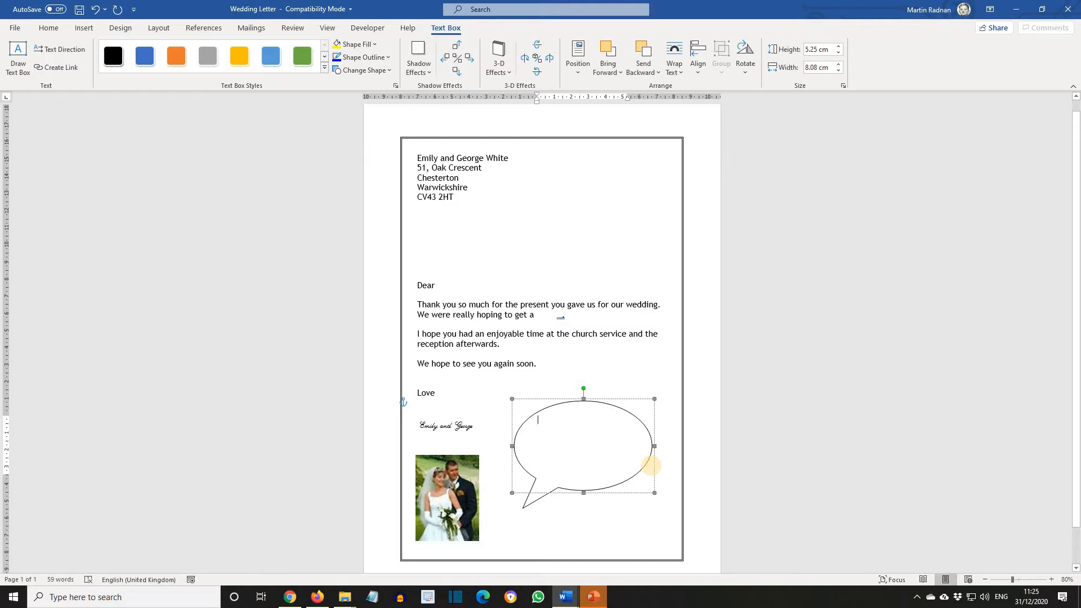
pyautogui.write('Thank You')
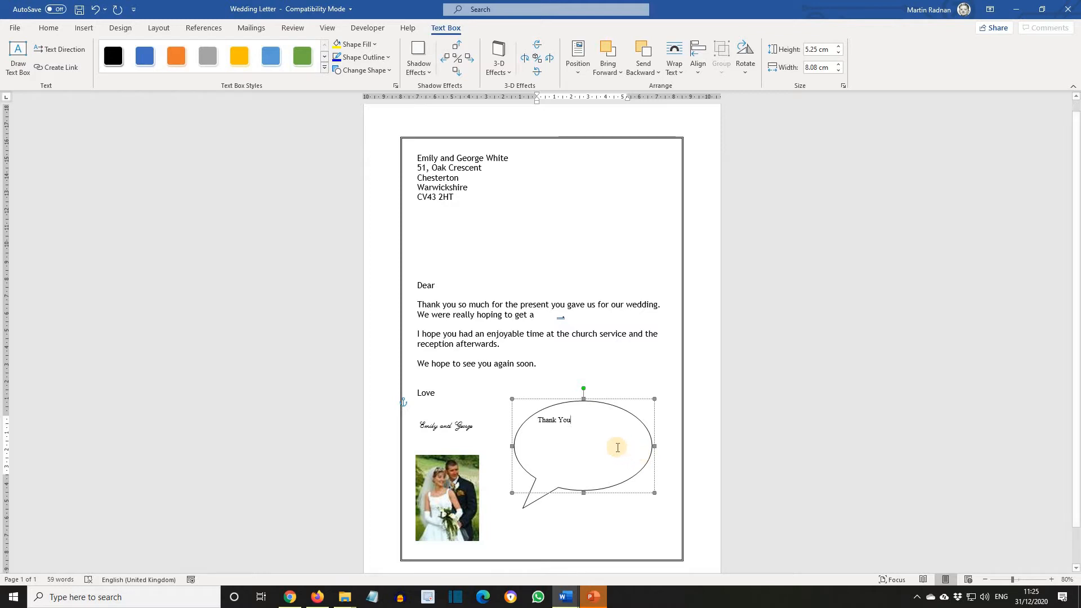
# - Format the callout's Thank You text in Chuzzlewit SF at size 28
pyautogui.moveTo(580, 419); pyautogui.dragTo(526, 424)
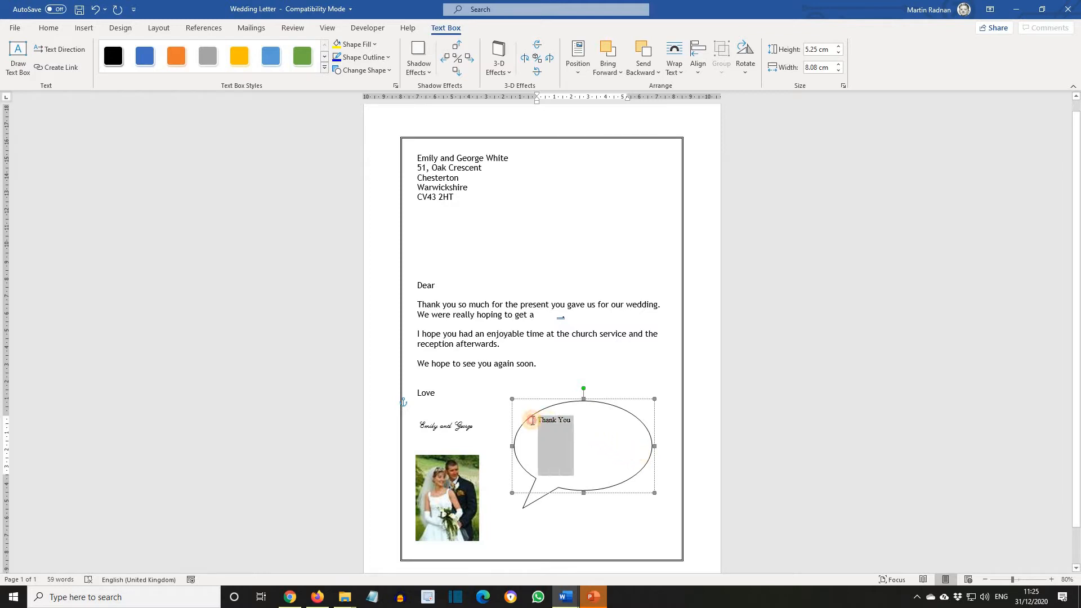
pyautogui.click(48, 28)
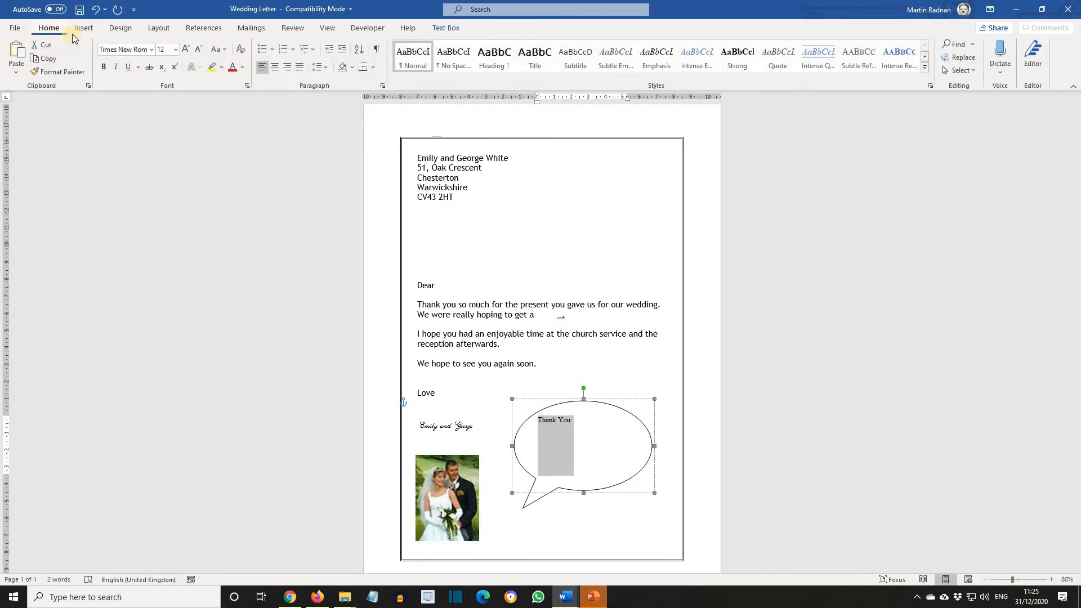
pyautogui.click(151, 49)
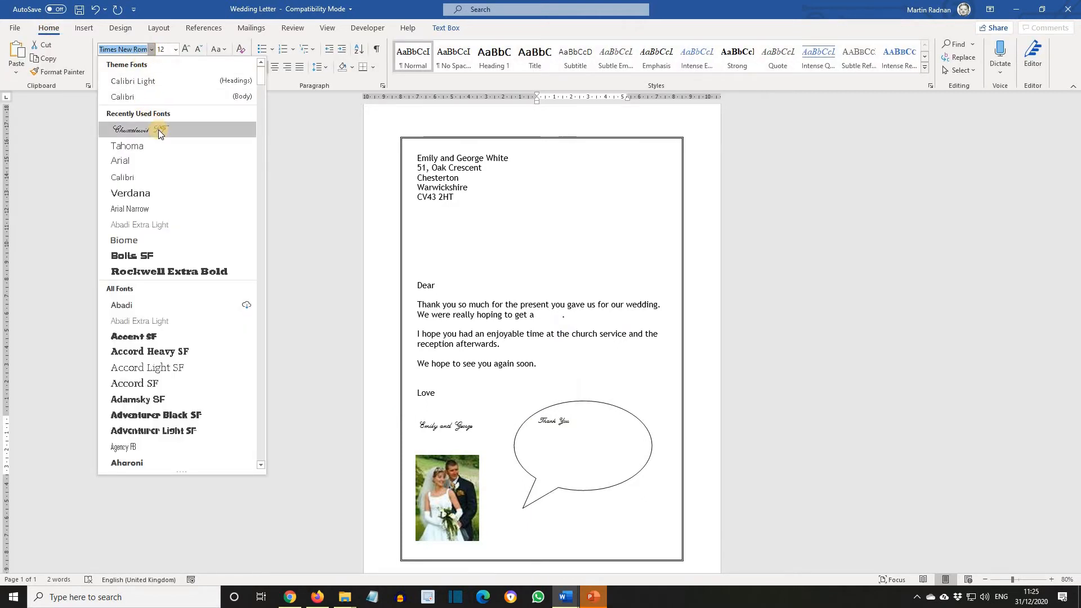
pyautogui.click(157, 131)
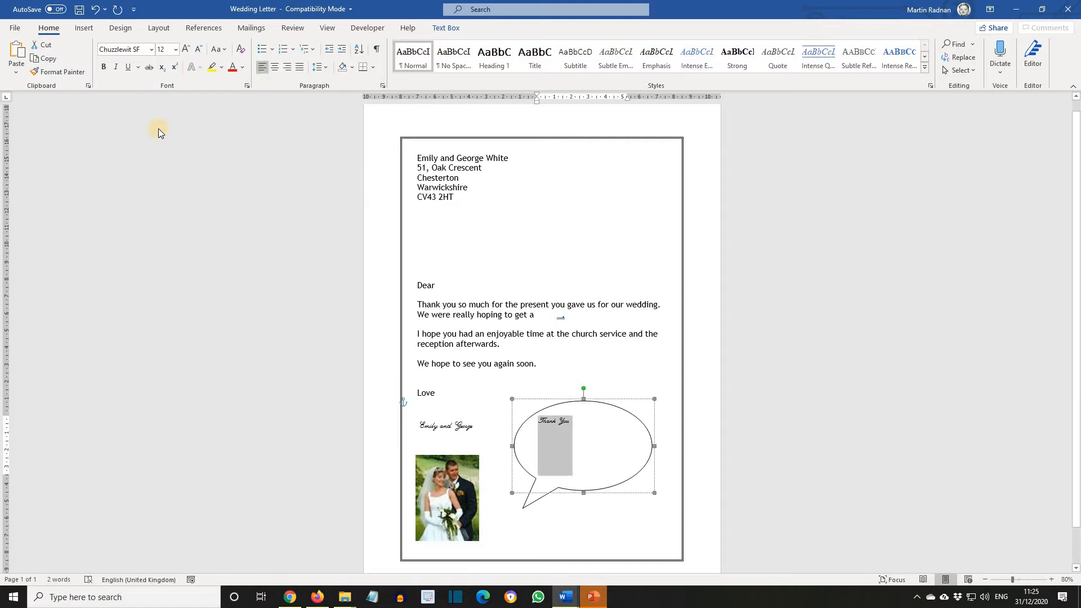
pyautogui.click(176, 49)
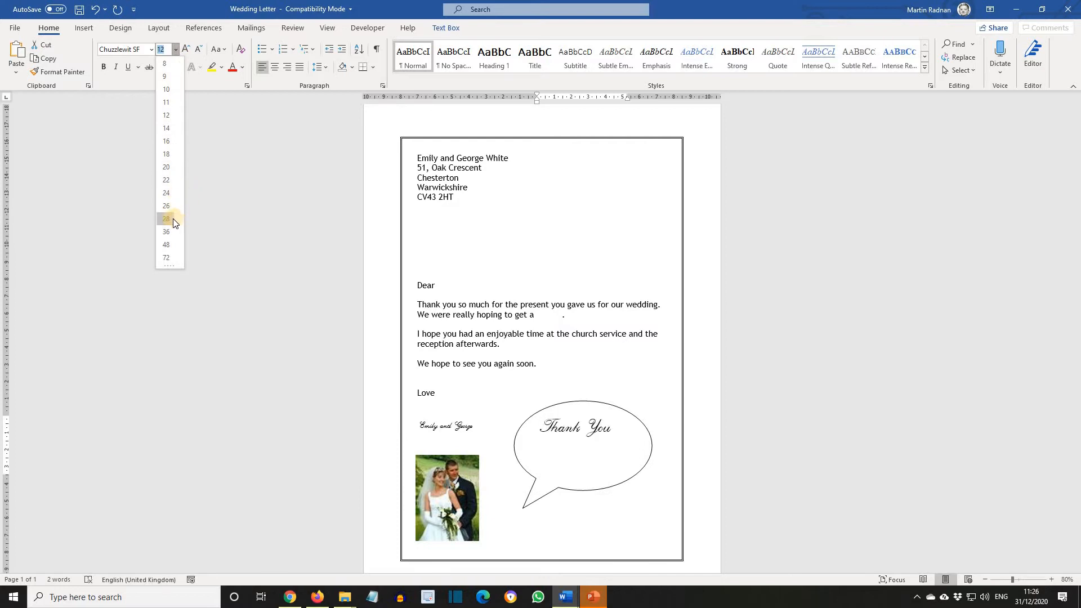
pyautogui.click(173, 220)
pyautogui.click(170, 223)
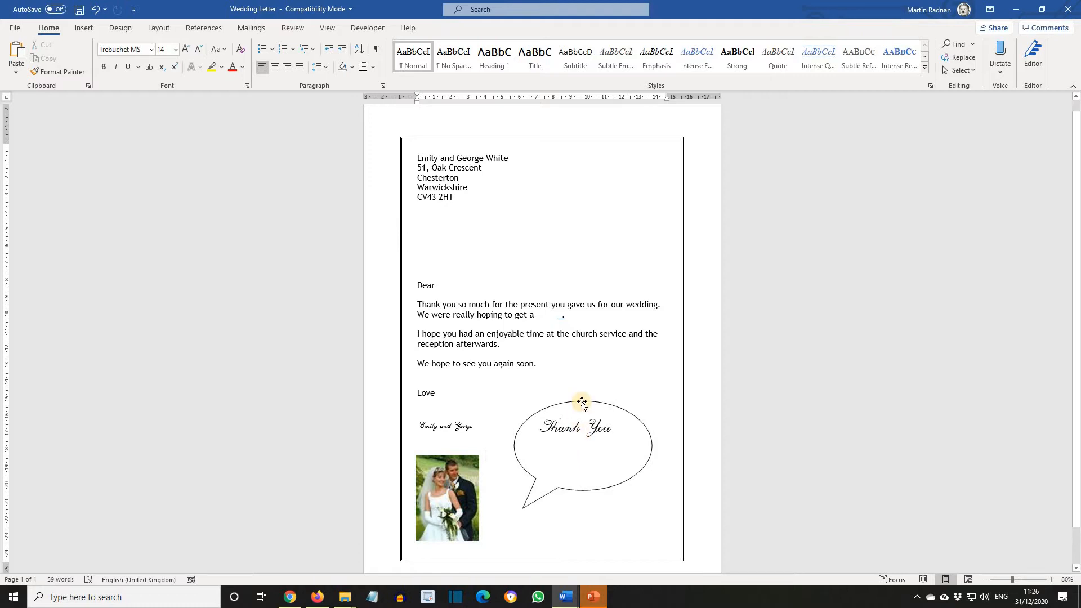
# - Shrink the callout's height so the bubble fits closely around the Thank You text
pyautogui.click(582, 403)
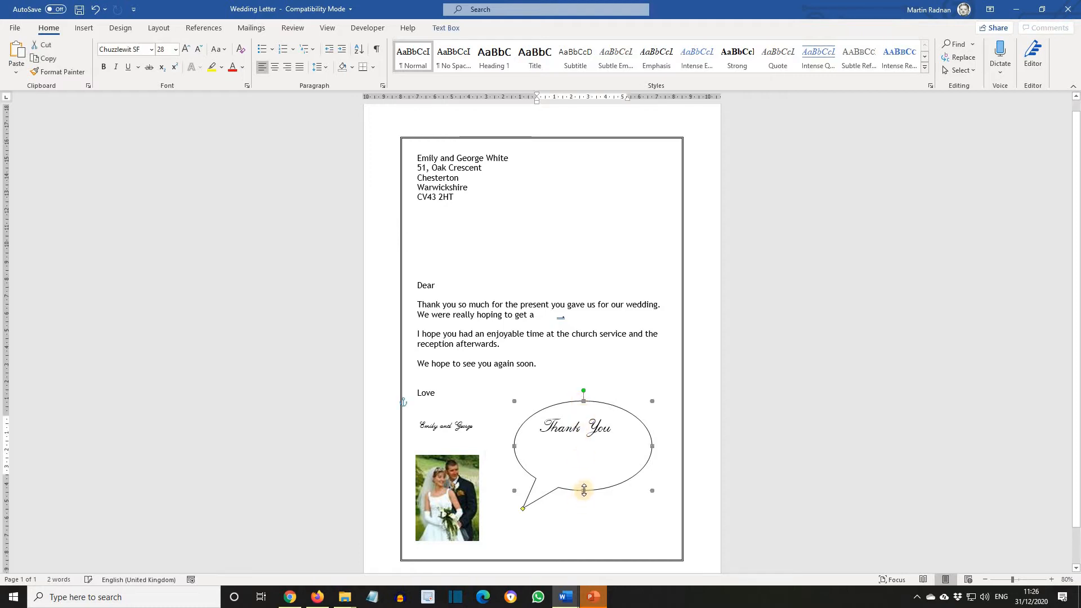
pyautogui.moveTo(584, 491); pyautogui.dragTo(586, 446)
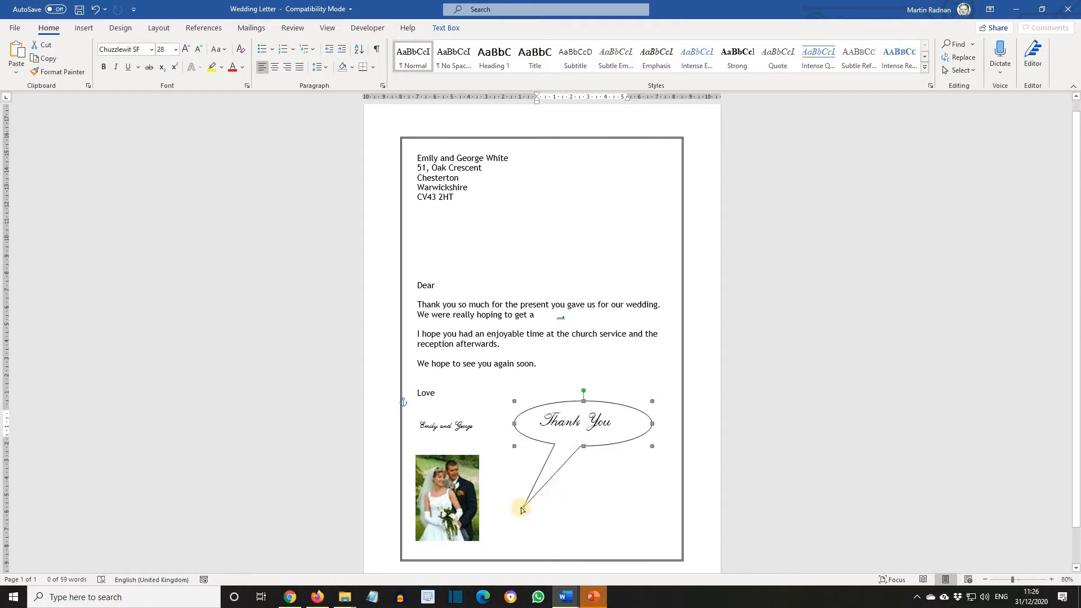
# - Shorten the callout's pointer and fill the speech bubble with a light green colour
pyautogui.moveTo(523, 509); pyautogui.dragTo(546, 472)
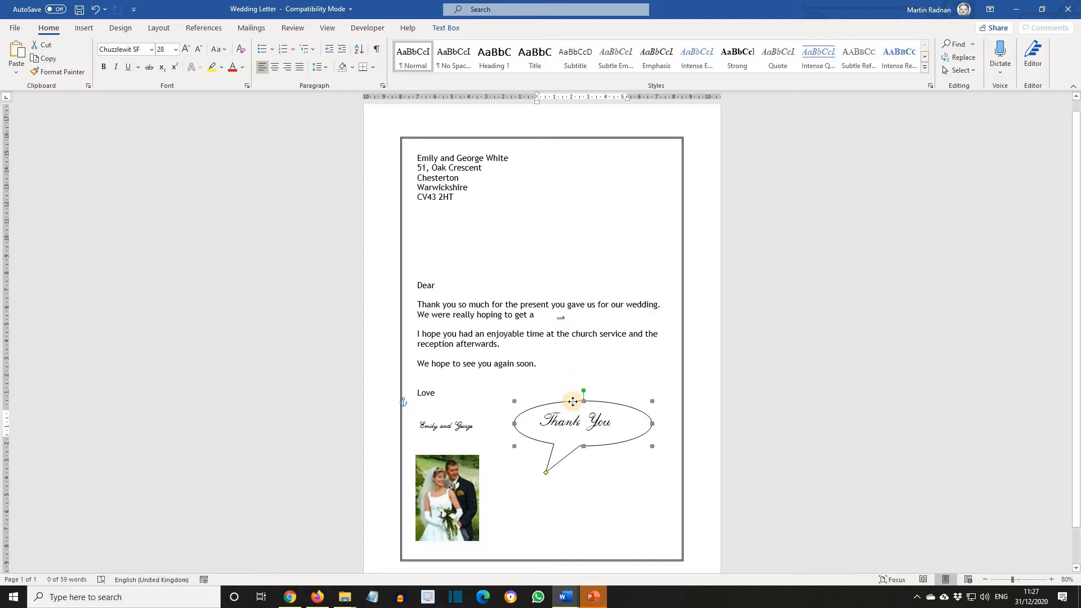
pyautogui.rightClick(572, 402)
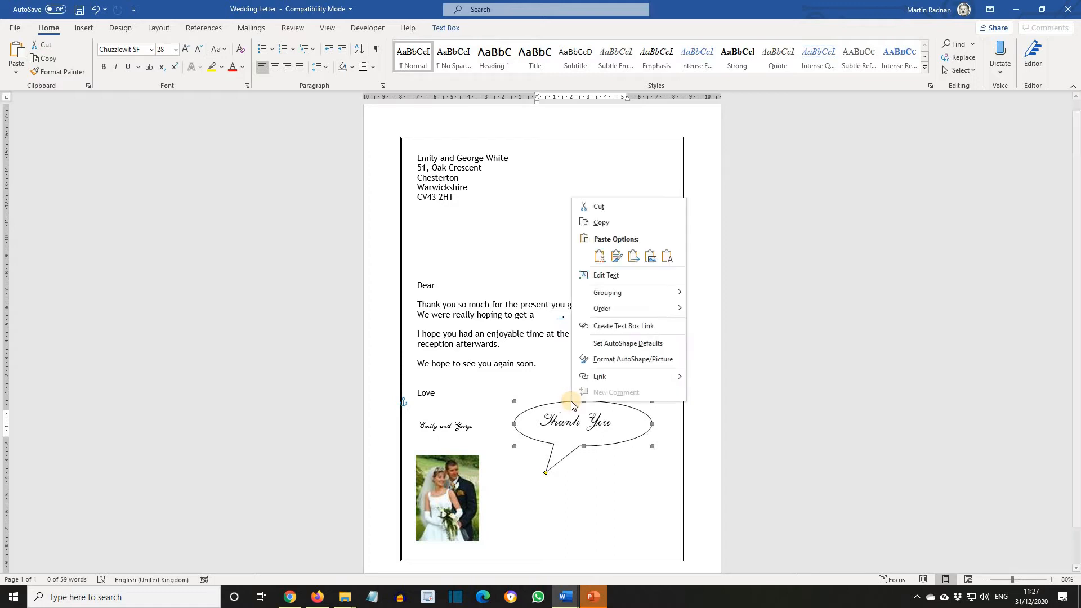
pyautogui.click(619, 360)
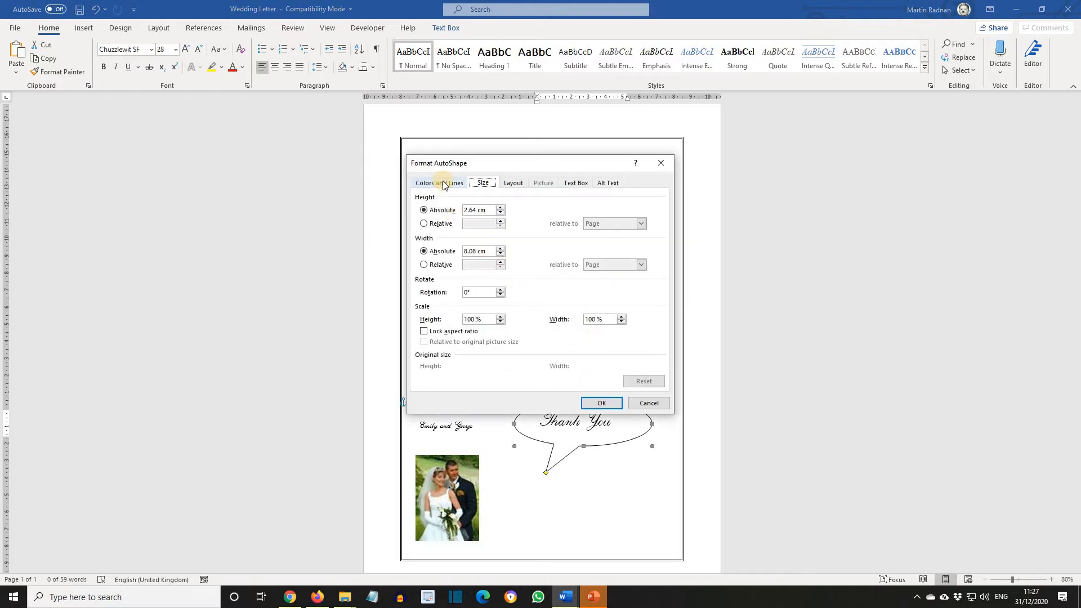
pyautogui.click(443, 183)
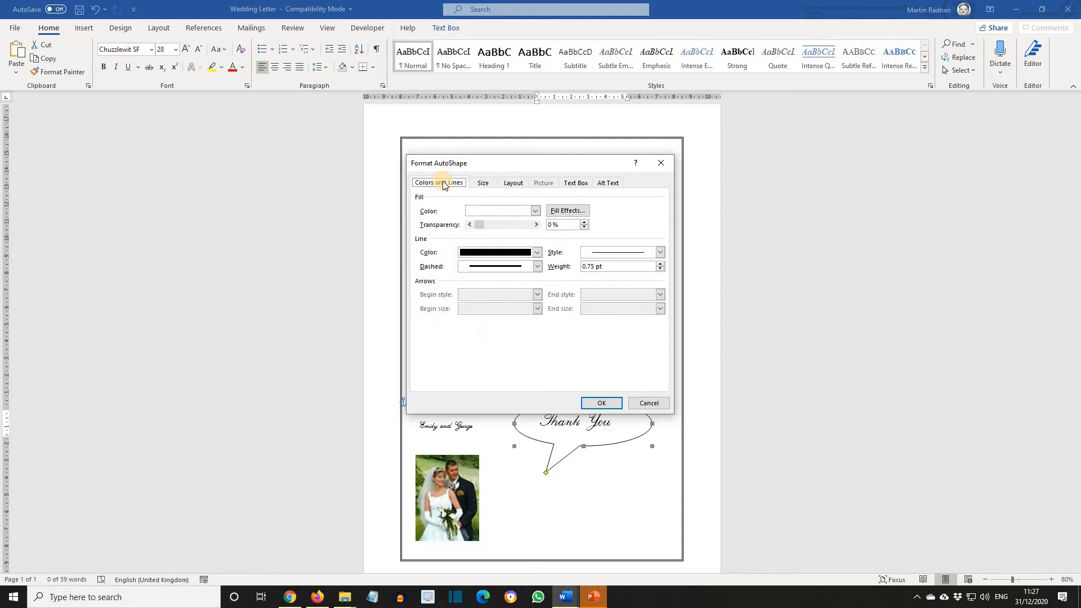
pyautogui.click(536, 210)
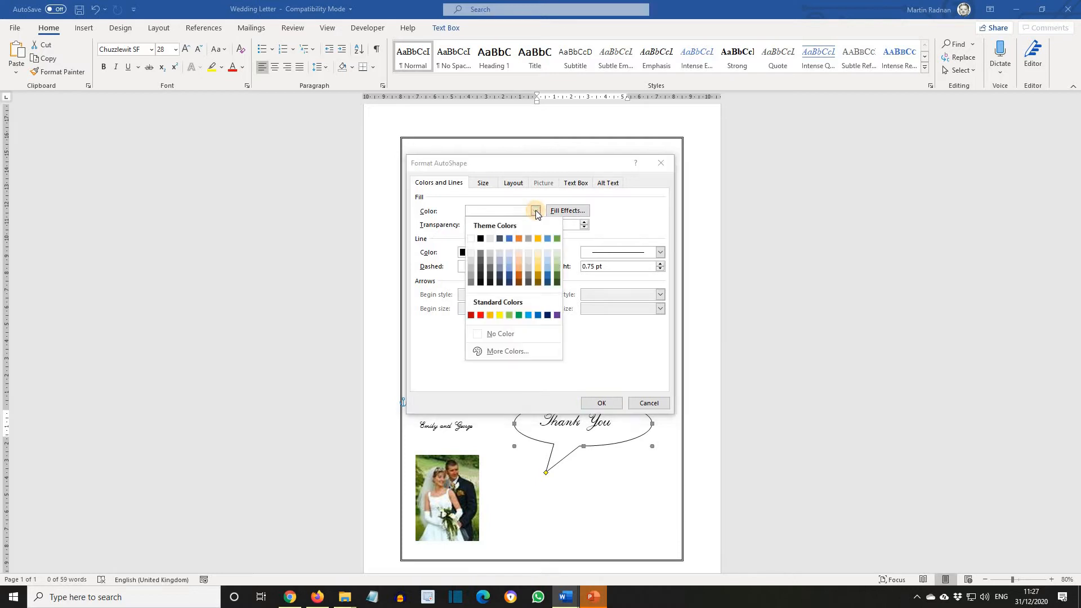
pyautogui.click(556, 264)
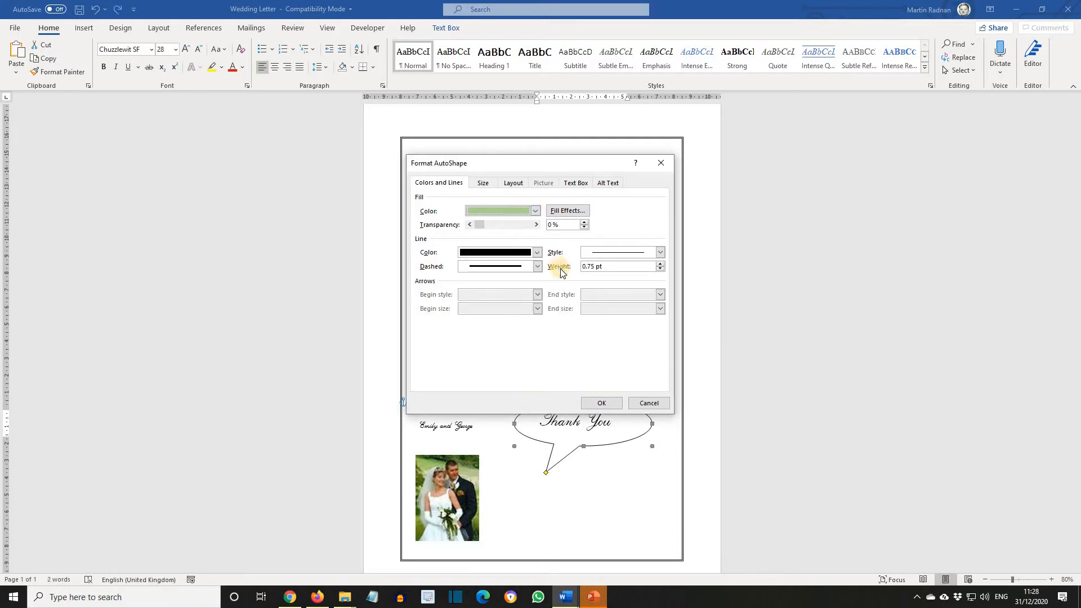
pyautogui.click(613, 407)
pyautogui.click(570, 369)
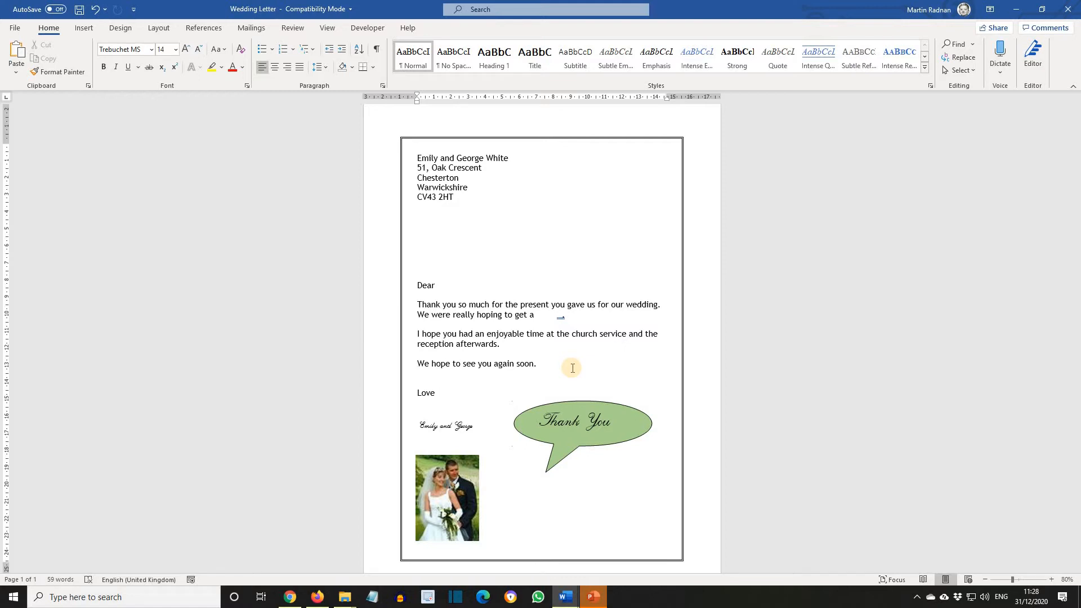
# - Right-align the sender's five-line address block at the top of the letter
pyautogui.scroll(16, 574, 368)
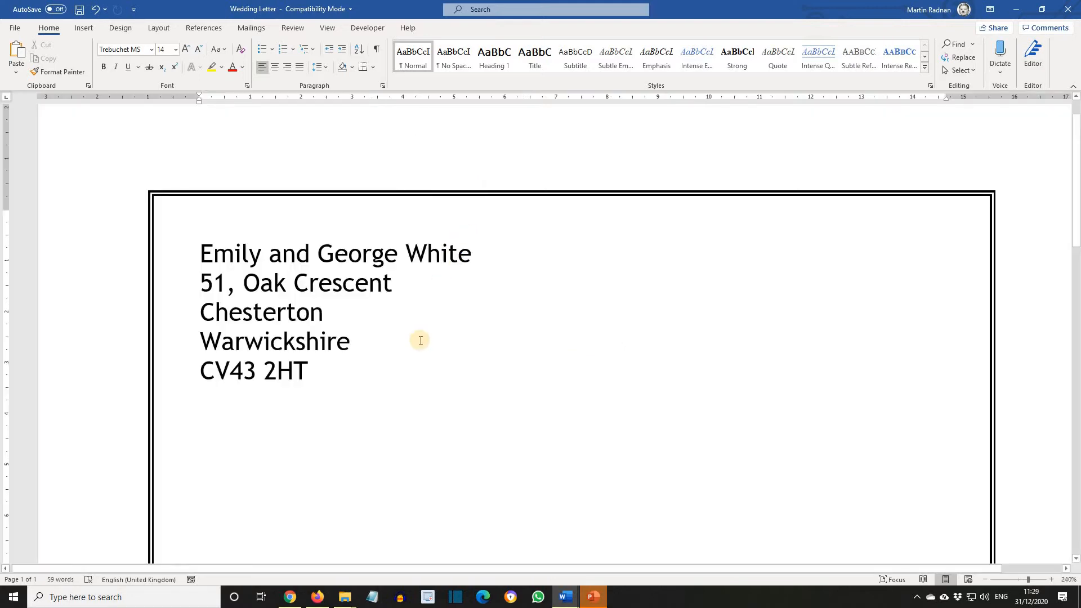
pyautogui.moveTo(322, 375); pyautogui.dragTo(197, 255)
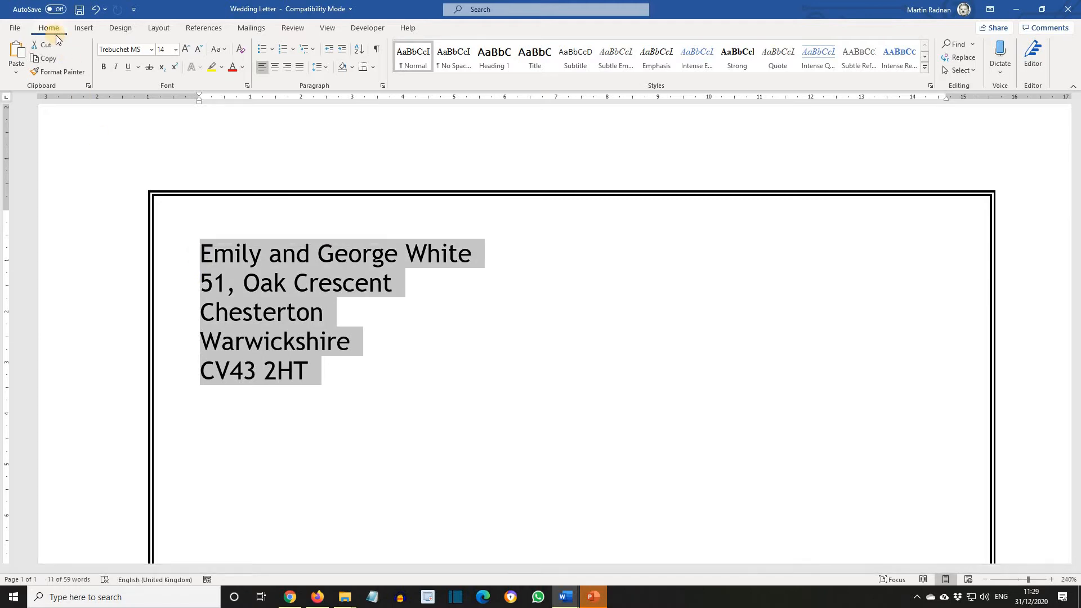
pyautogui.click(291, 68)
pyautogui.click(613, 345)
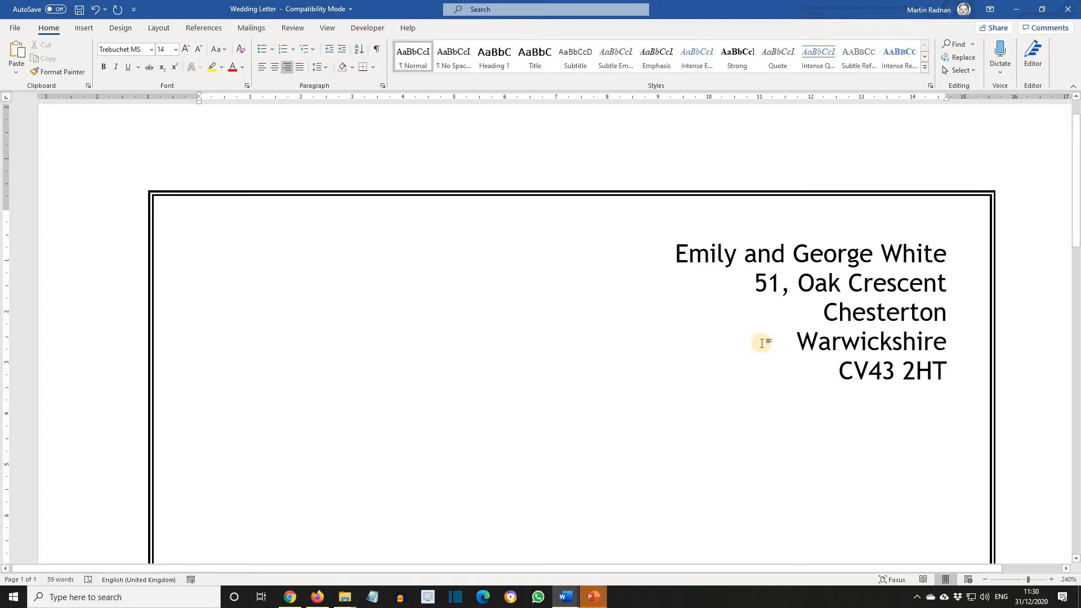
# - Change the Warwickshire address line to uppercase
pyautogui.moveTo(798, 340); pyautogui.dragTo(946, 354)
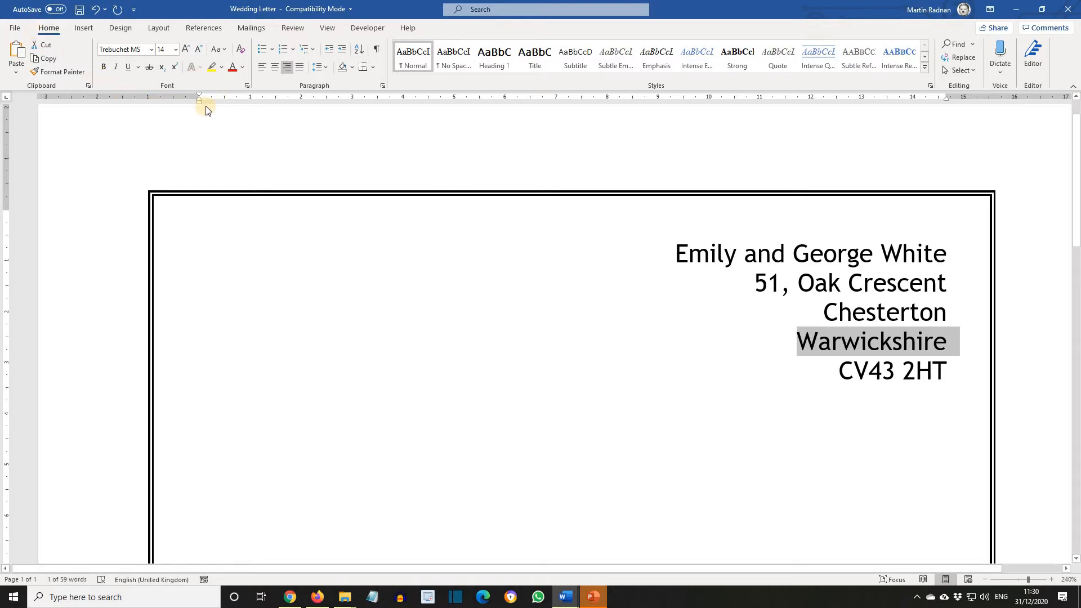
pyautogui.click(227, 50)
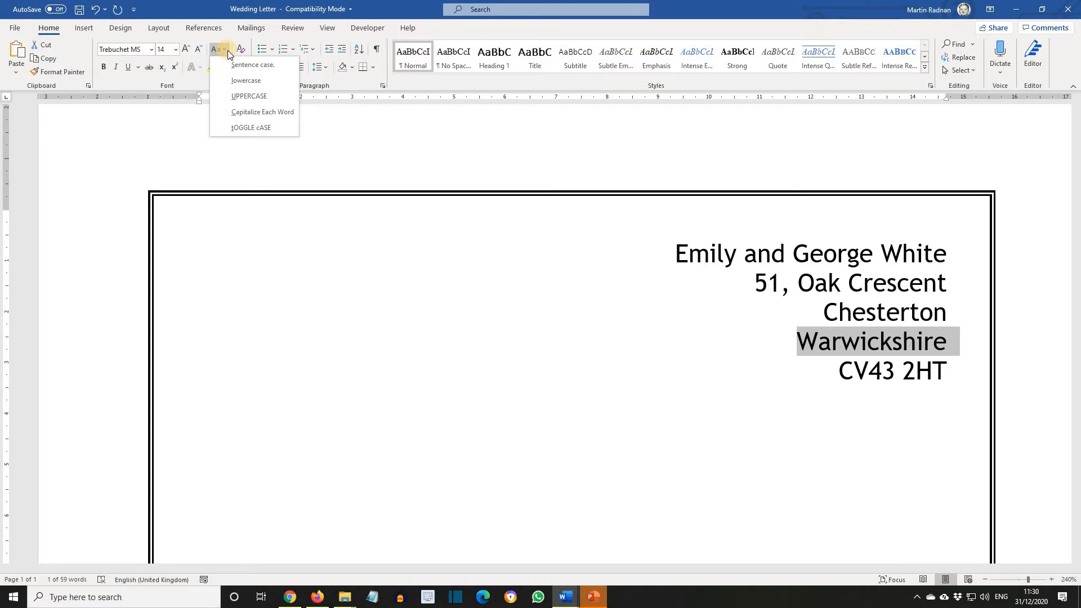
pyautogui.click(246, 96)
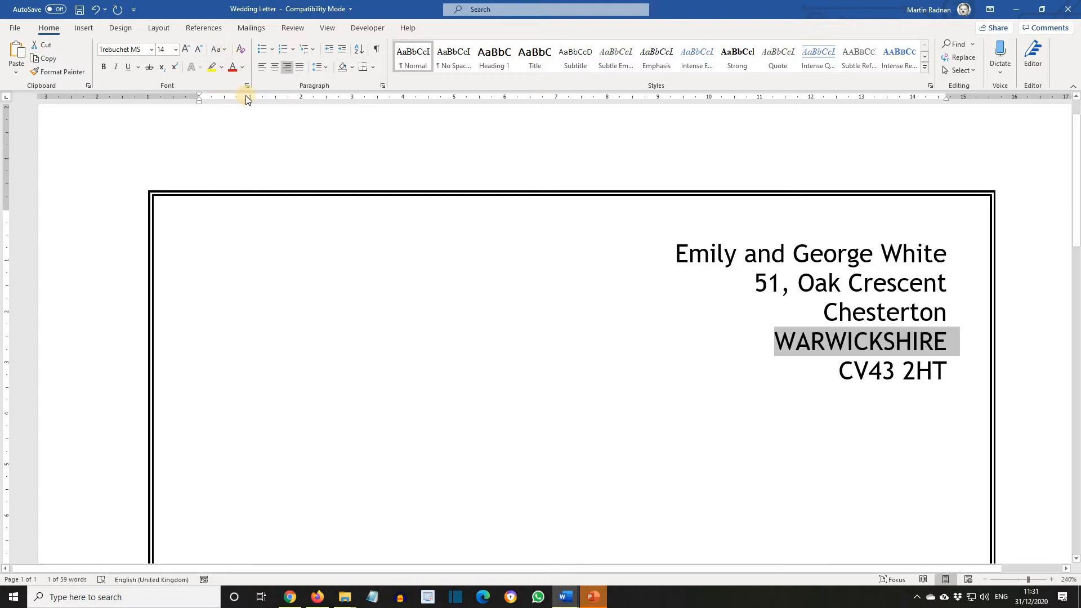
pyautogui.click(300, 259)
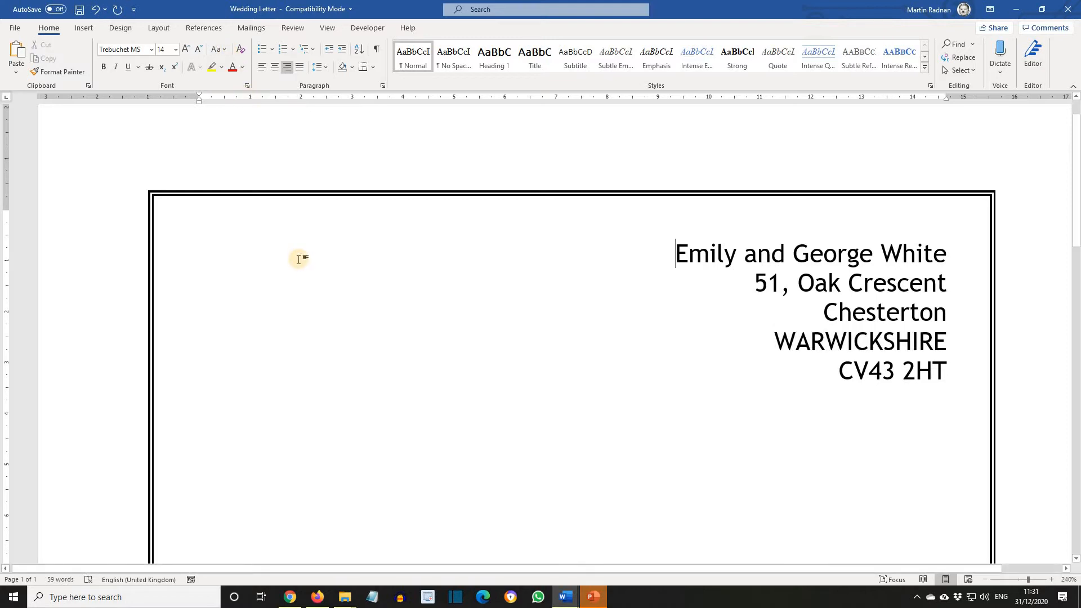
# - Apply a dropped capital to the first letter of the Thank you paragraph
pyautogui.keyDown('ctrl'); pyautogui.scroll(-9, 299, 259); pyautogui.keyUp('ctrl')
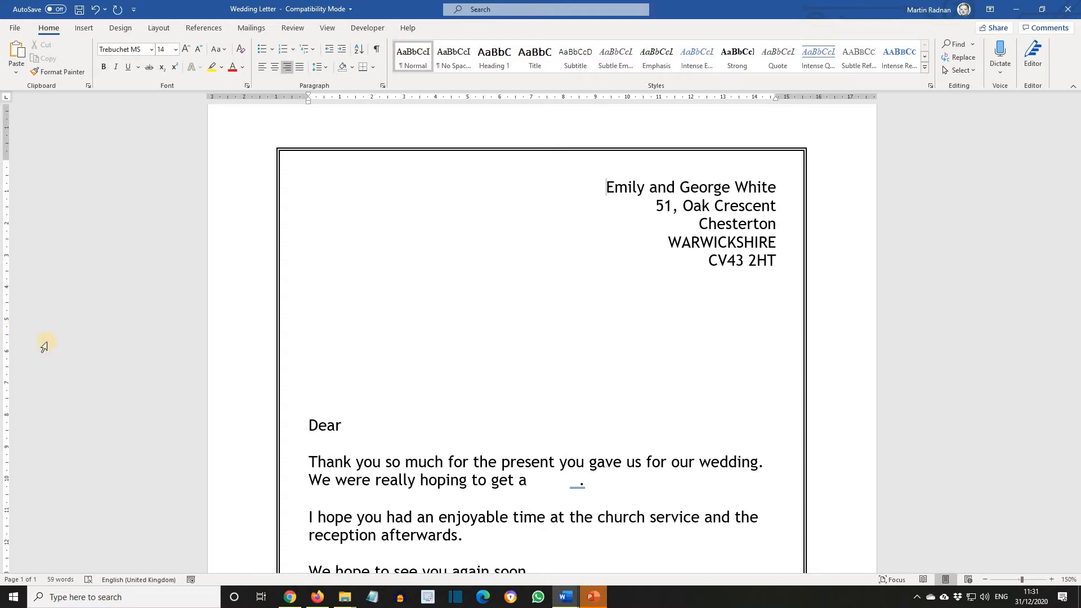
pyautogui.click(300, 462)
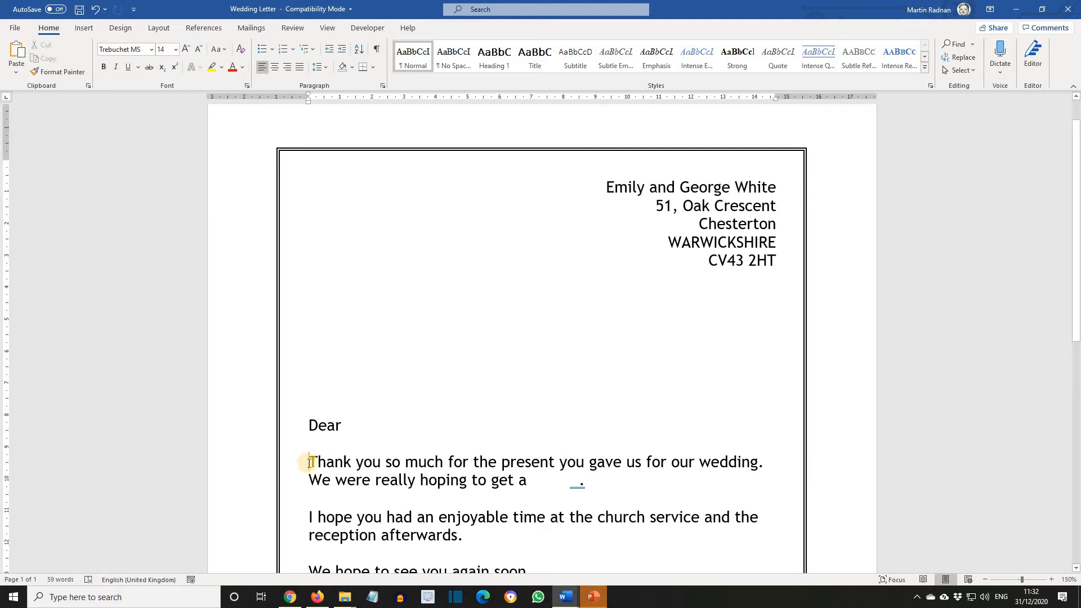
pyautogui.moveTo(309, 462); pyautogui.dragTo(317, 464)
pyautogui.click(83, 29)
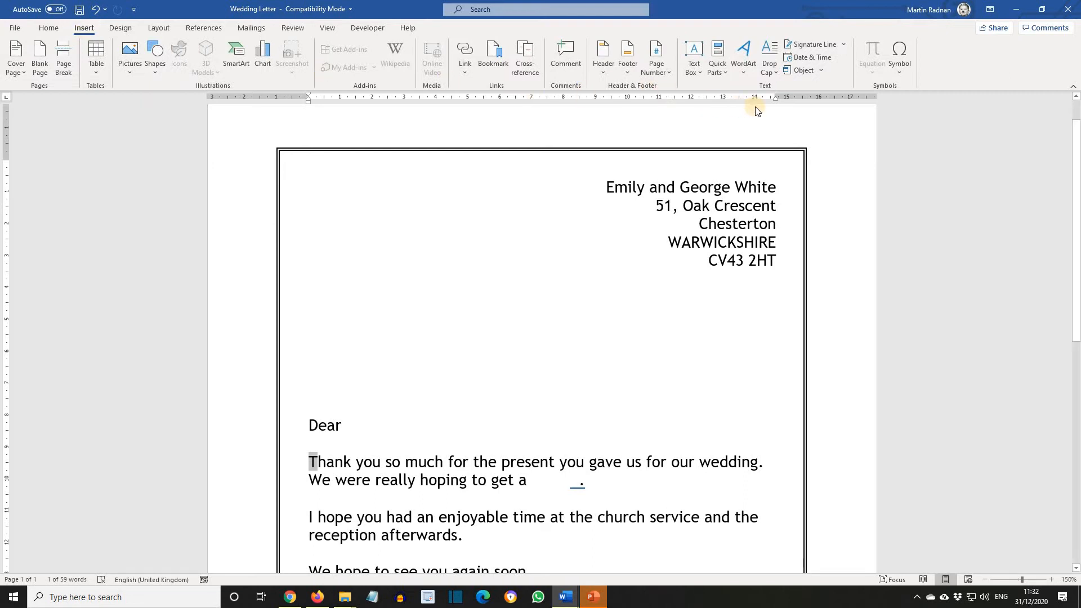
pyautogui.click(776, 72)
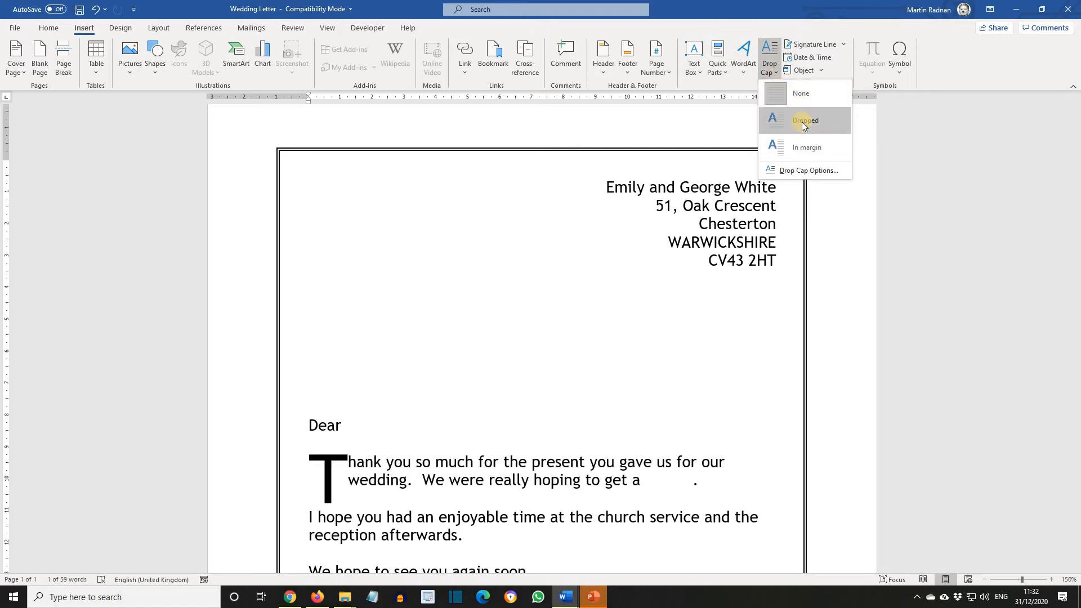
pyautogui.click(802, 122)
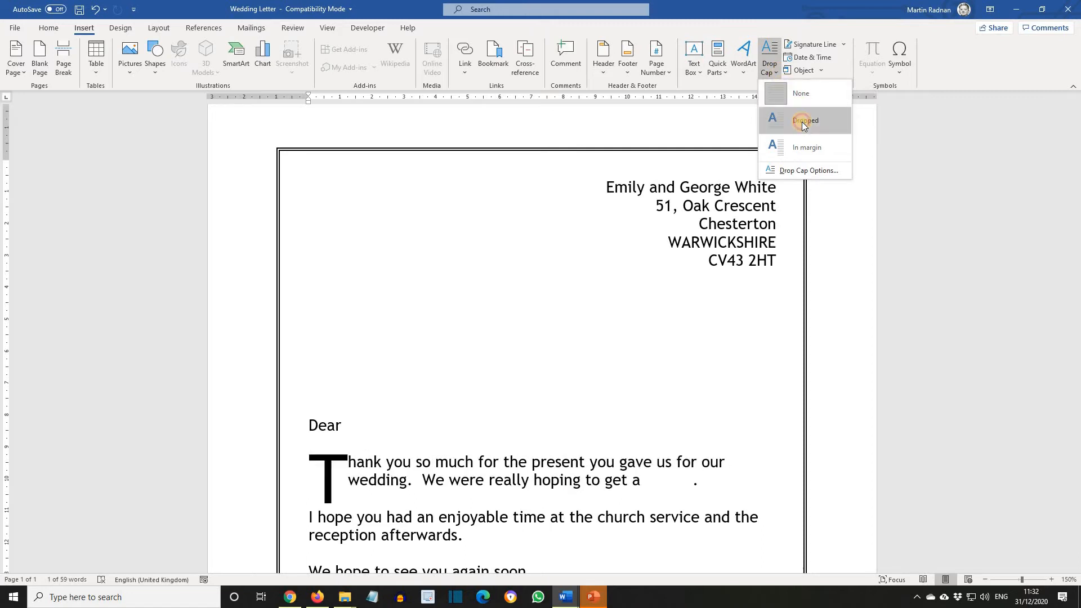
pyautogui.click(491, 296)
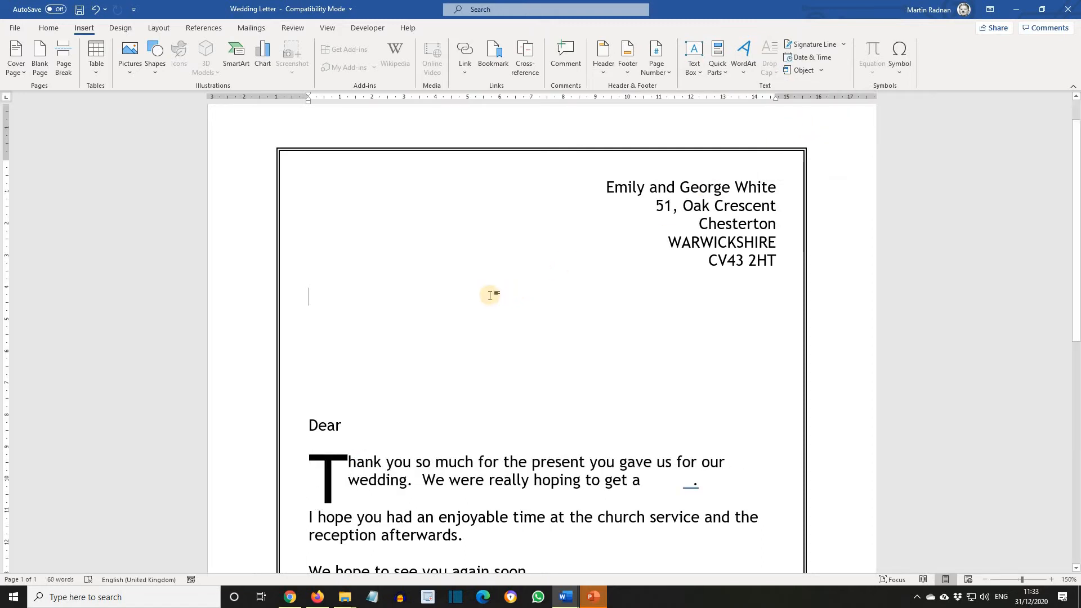
# - Replace all occurrences of "an enjoyable" with "a great" in the letter
pyautogui.scroll(-7, 376, 298)
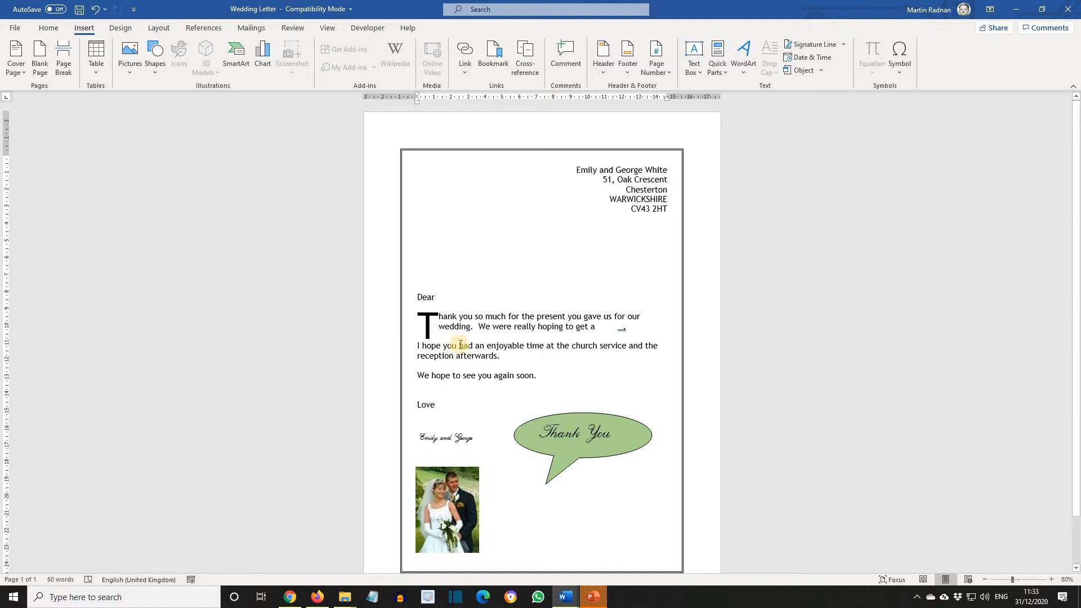
pyautogui.moveTo(475, 346); pyautogui.dragTo(513, 349)
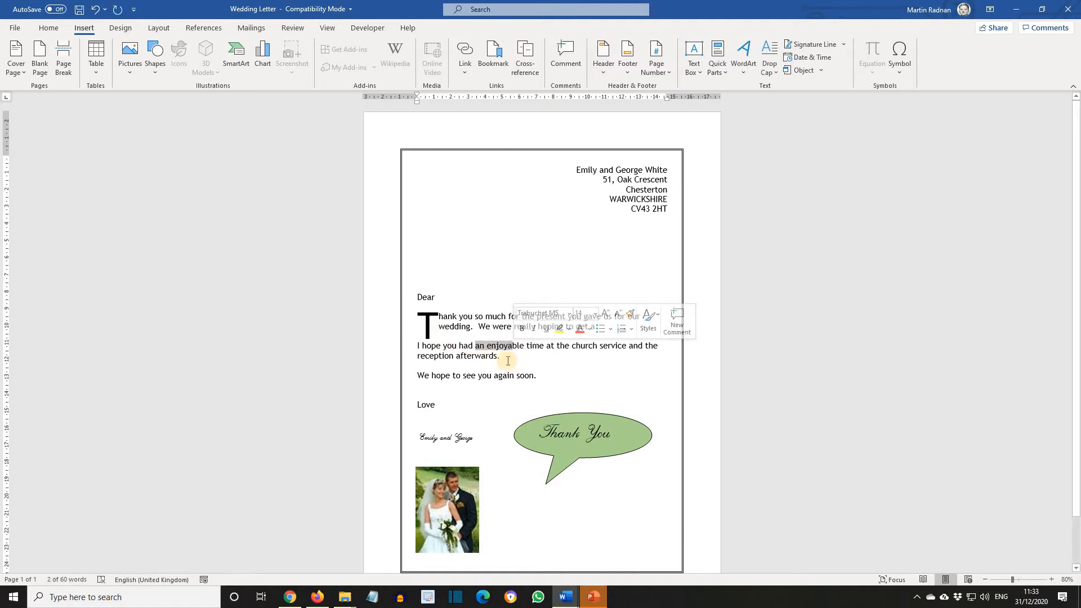
pyautogui.click(500, 361)
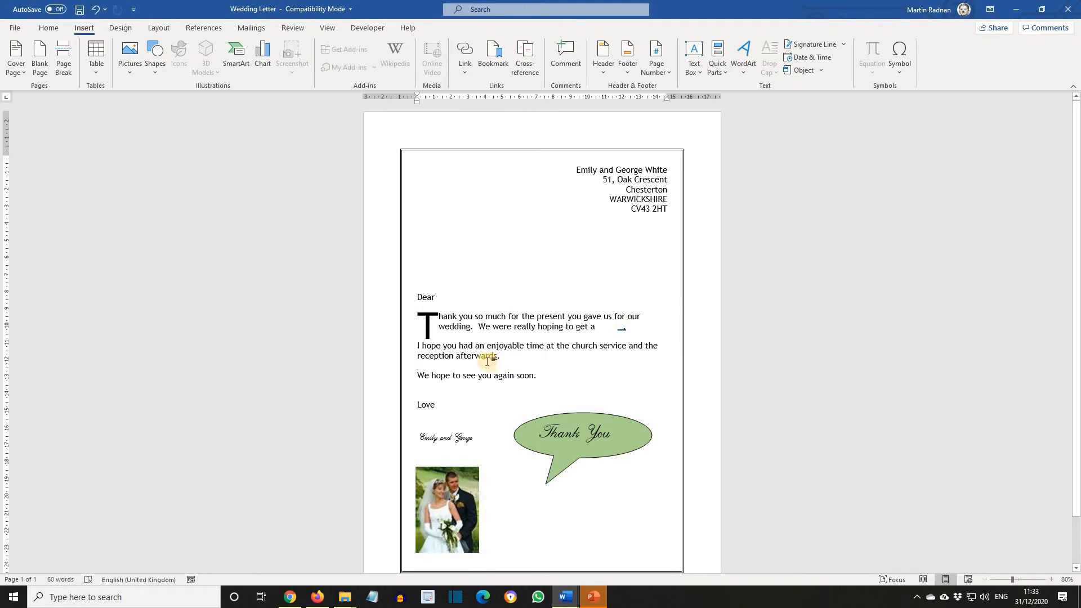
pyautogui.click(49, 28)
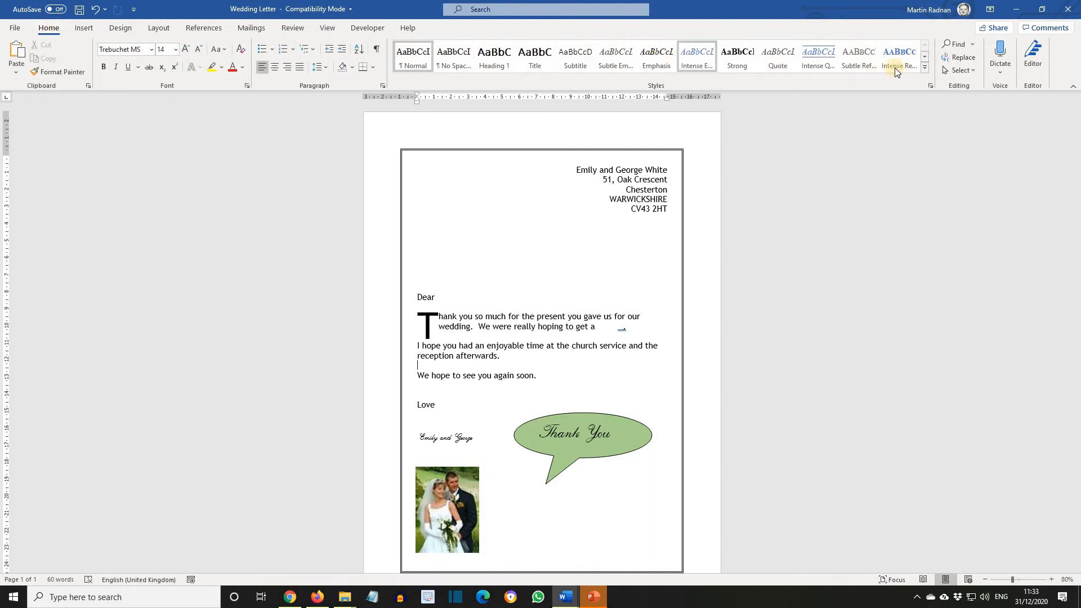
pyautogui.click(960, 58)
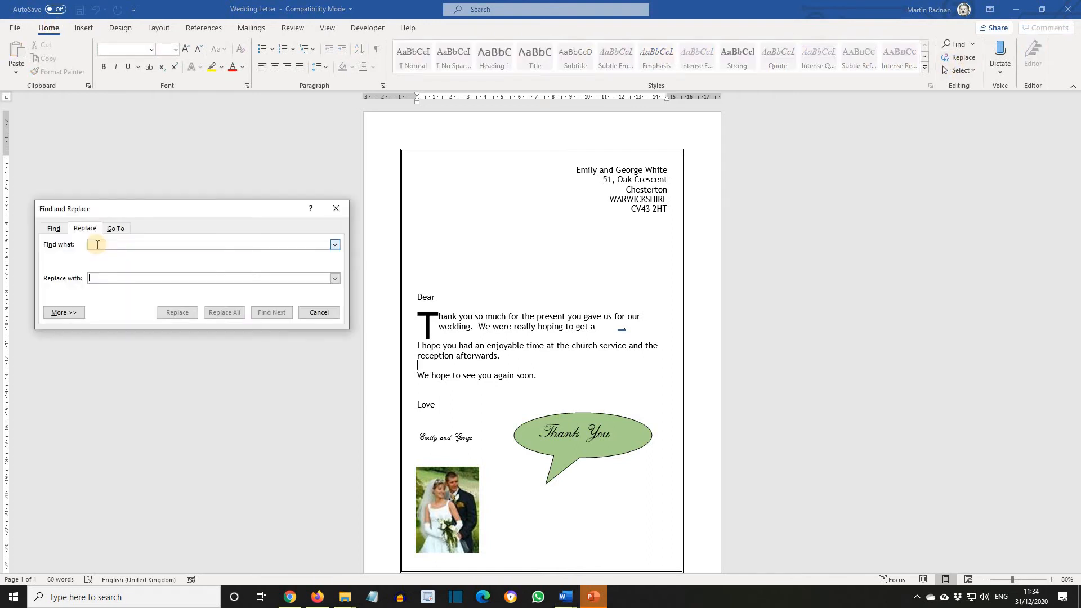
pyautogui.click(97, 244)
pyautogui.write('an e')
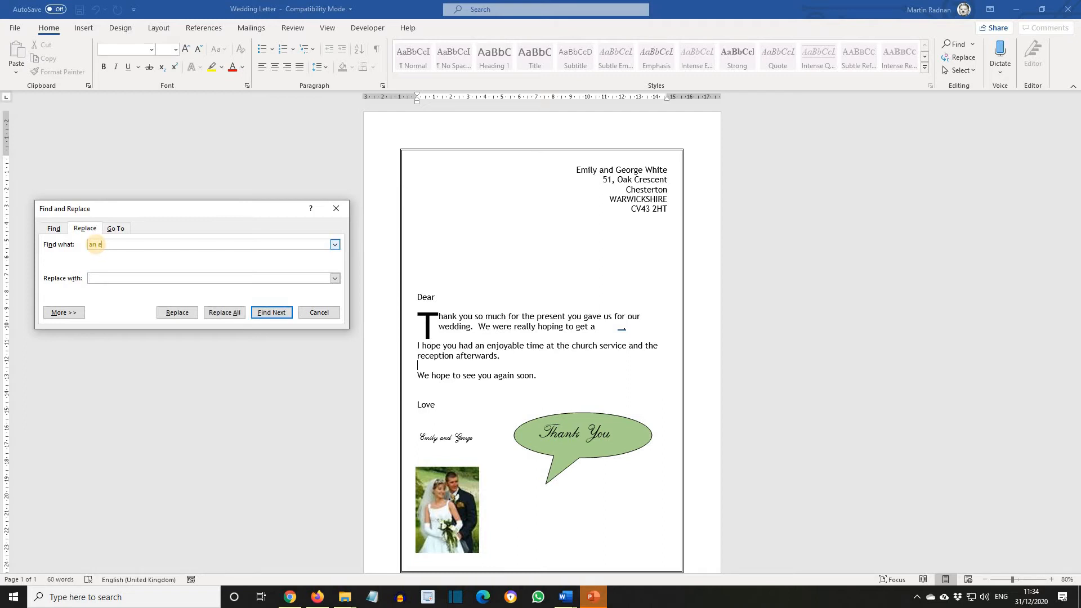
pyautogui.write('njoyable')
pyautogui.click(97, 280)
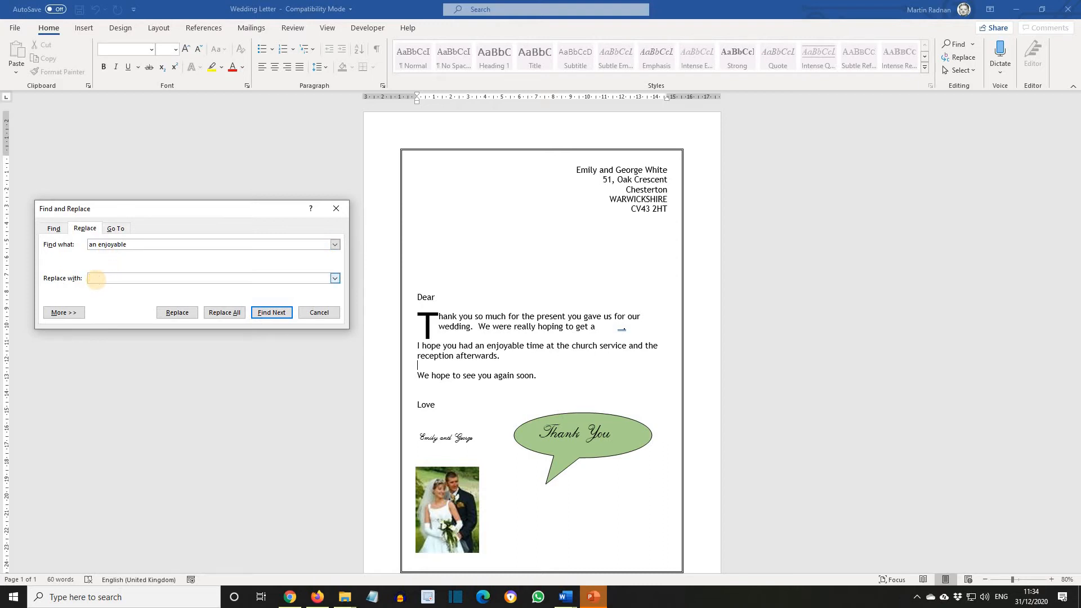
pyautogui.write('a great')
pyautogui.click(228, 316)
pyautogui.click(225, 313)
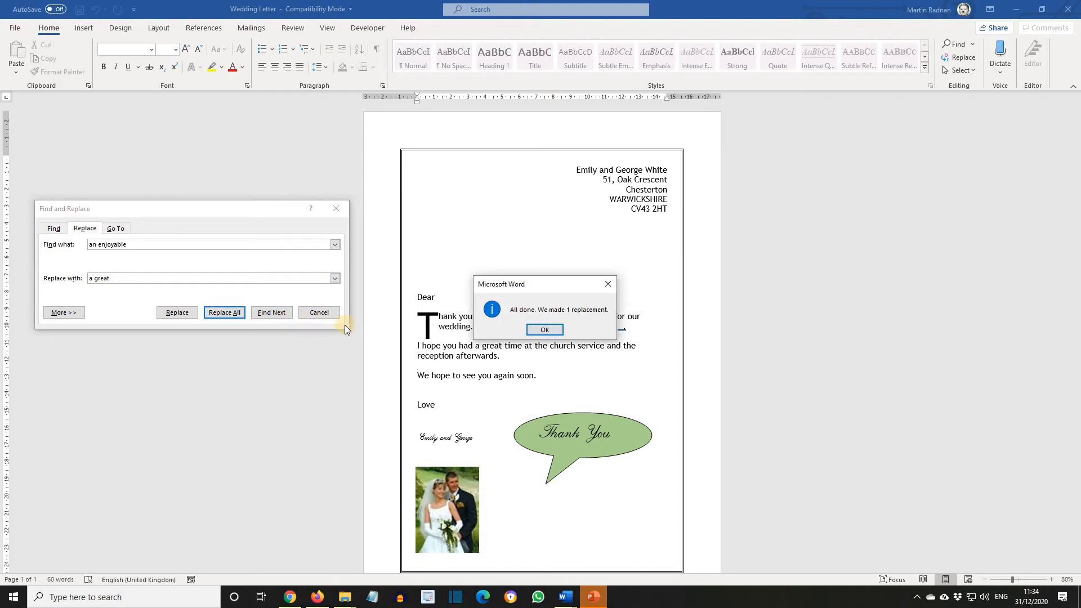
pyautogui.click(545, 332)
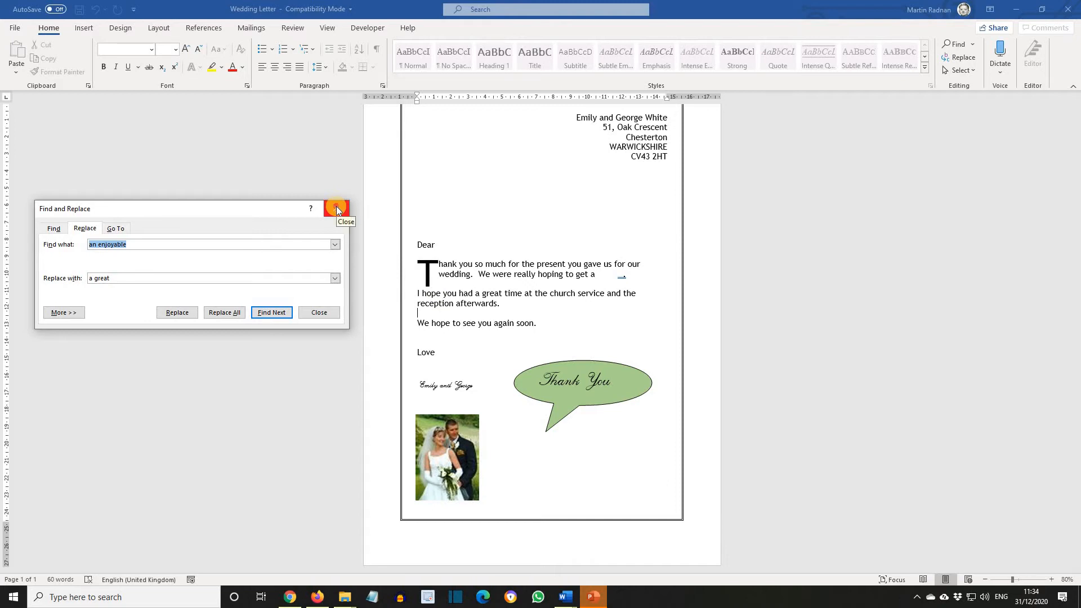
pyautogui.click(337, 210)
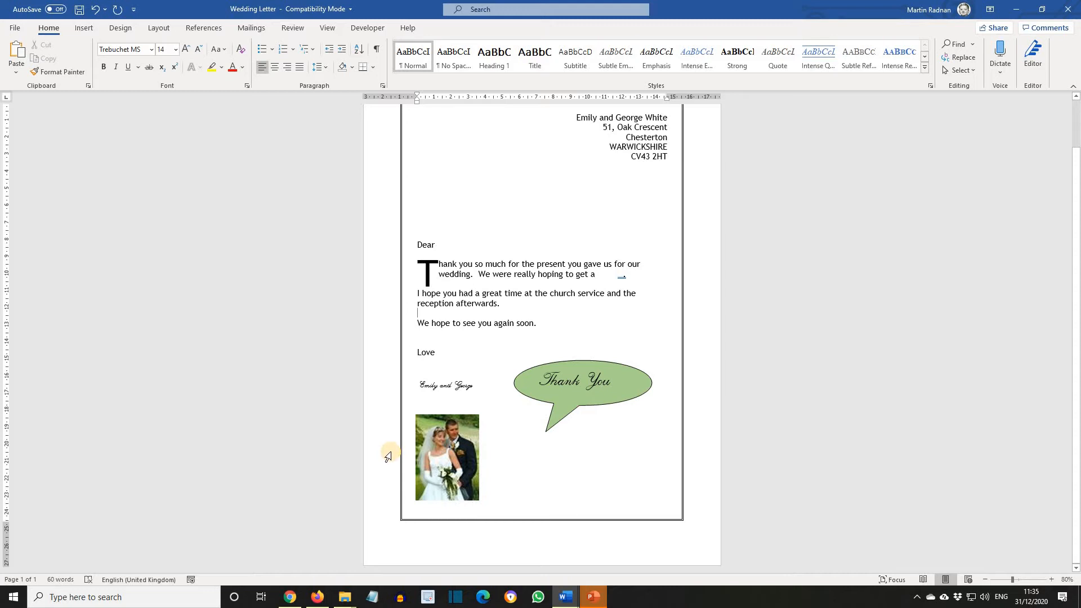
# - Move the wedding photo to beneath the right side of the Thank You callout
pyautogui.click(445, 449)
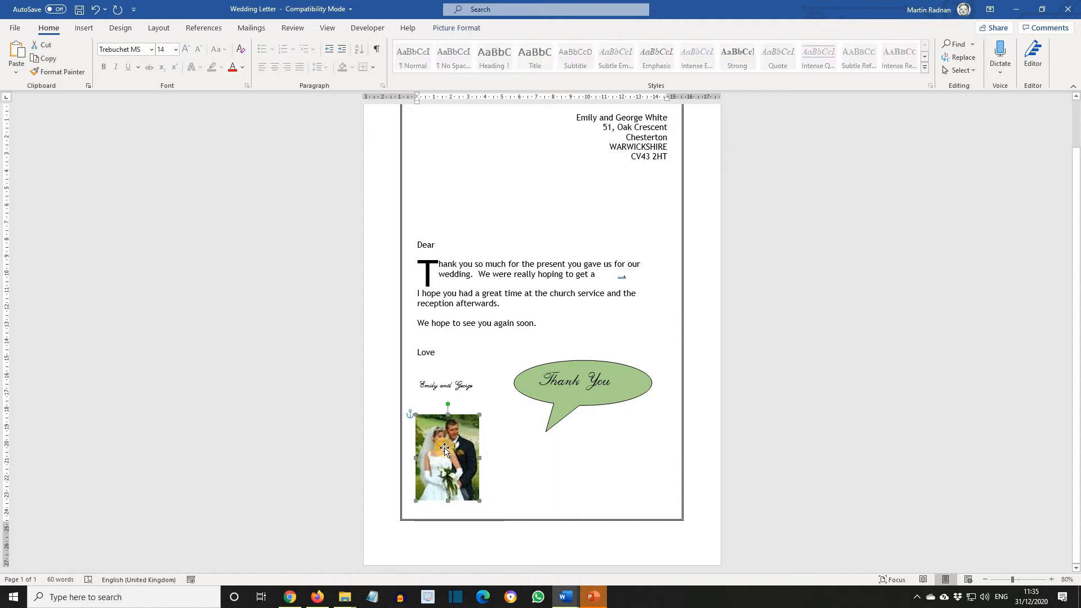
pyautogui.moveTo(444, 449); pyautogui.dragTo(623, 449)
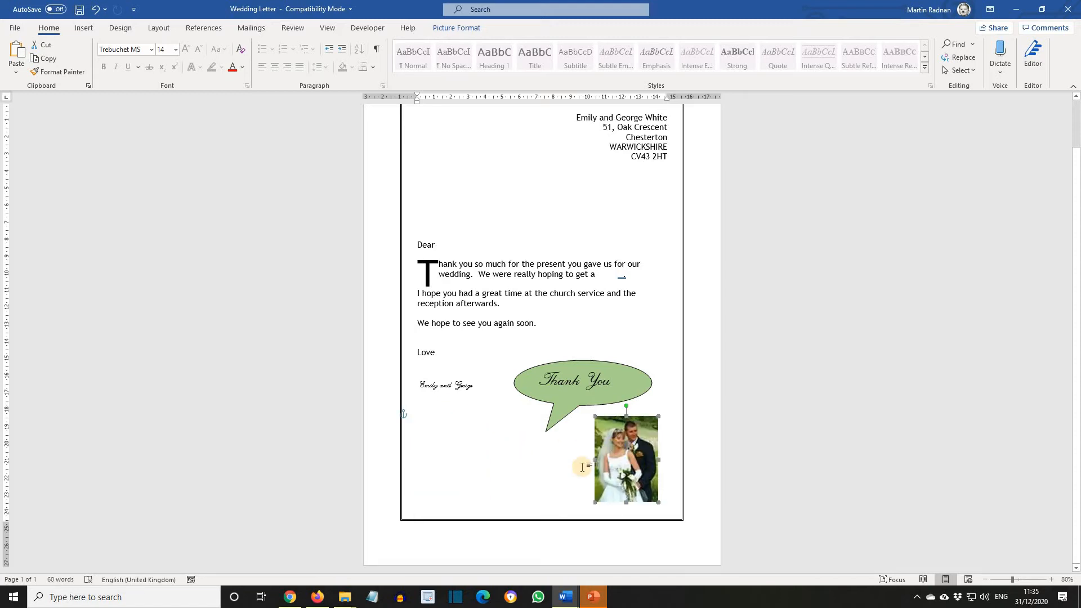
# - Resize the photo to 3 cm high and 2 cm wide with aspect ratio unlocked, then nudge it slightly down and right
pyautogui.rightClick(622, 467)
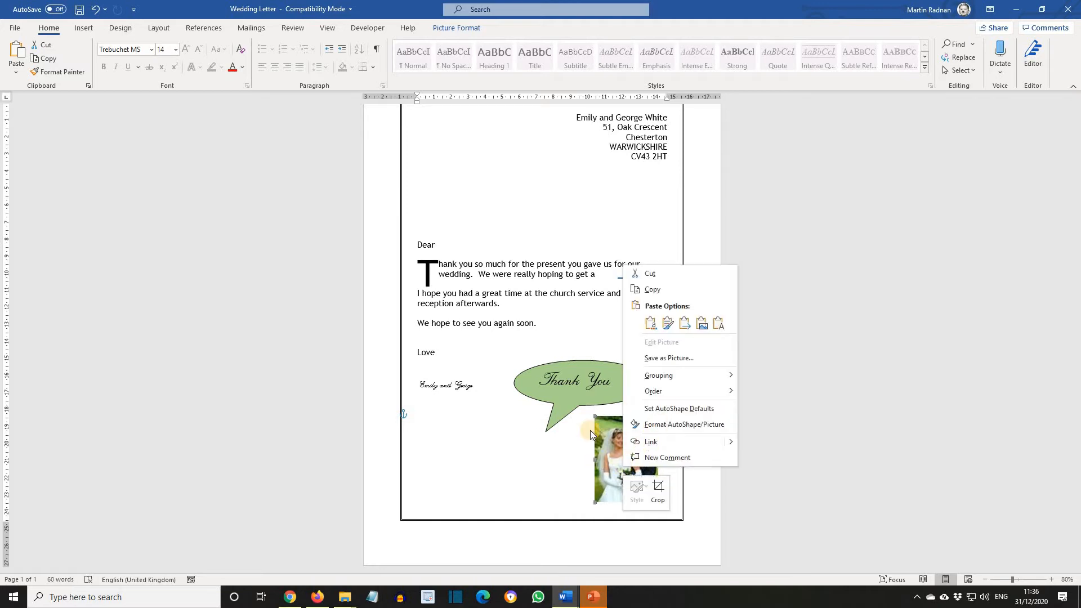
pyautogui.click(651, 427)
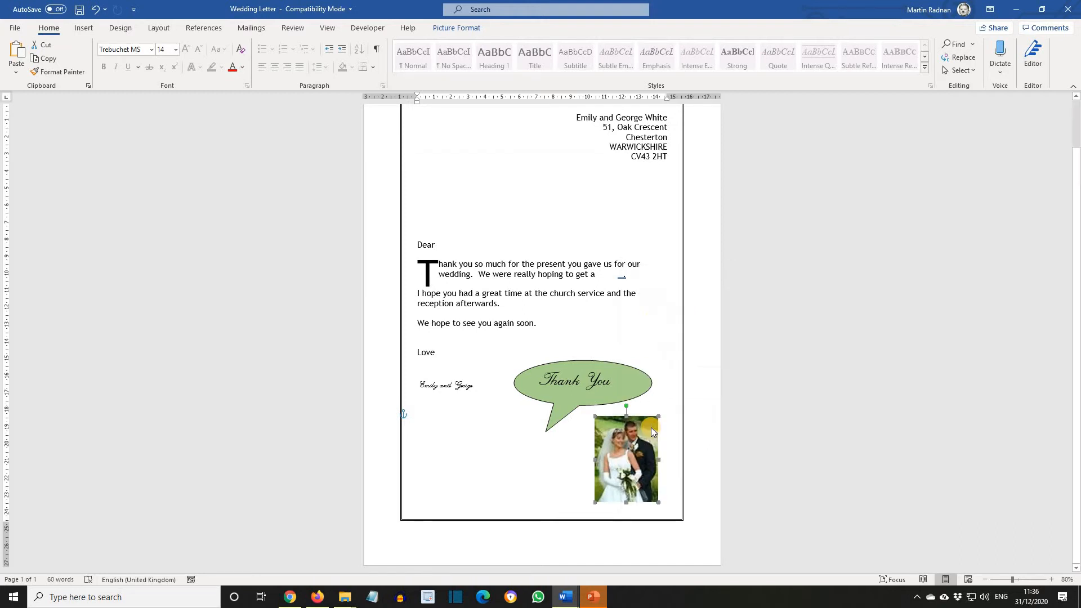
pyautogui.moveTo(534, 163); pyautogui.dragTo(854, 160)
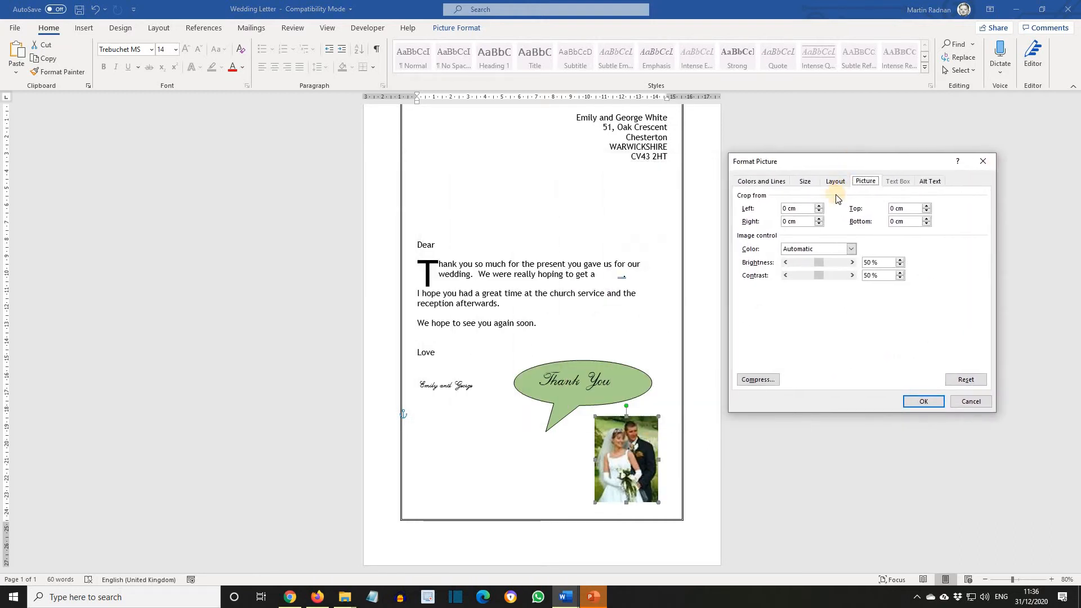
pyautogui.click(805, 186)
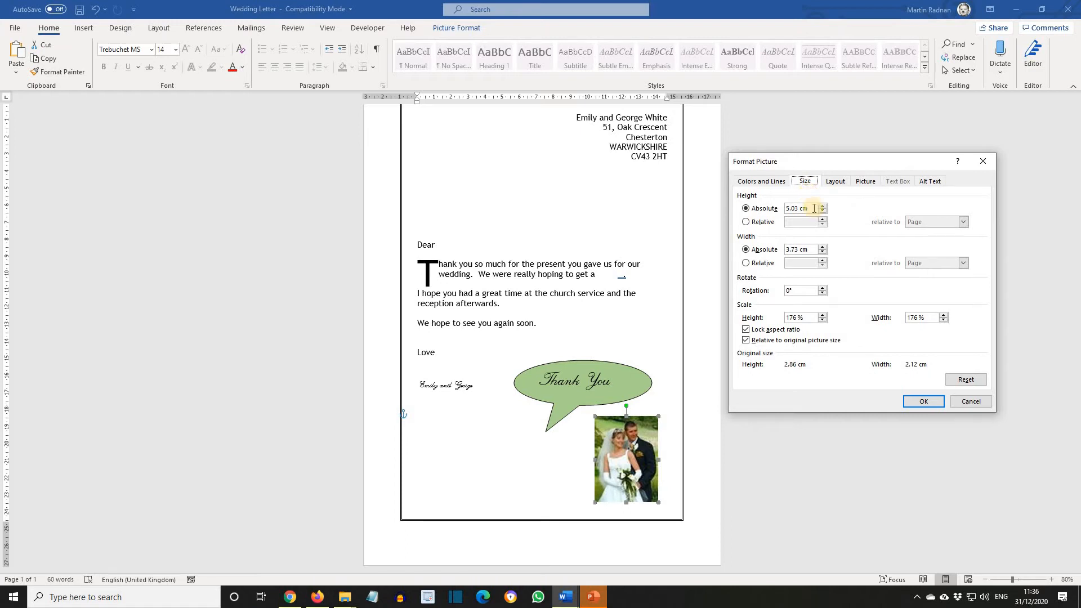
pyautogui.moveTo(811, 208); pyautogui.dragTo(772, 207)
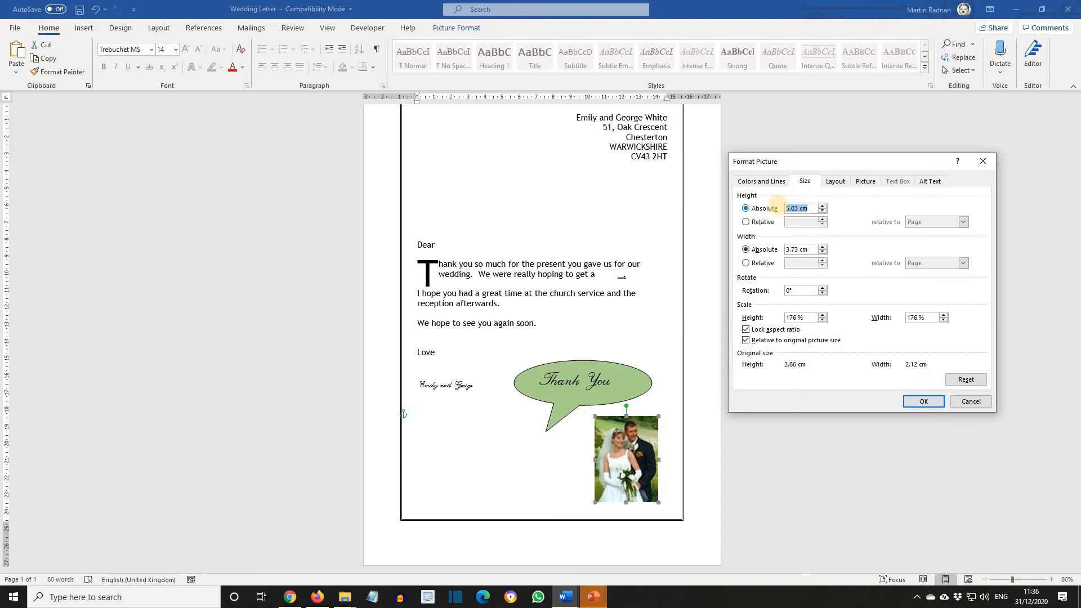
pyautogui.write('3')
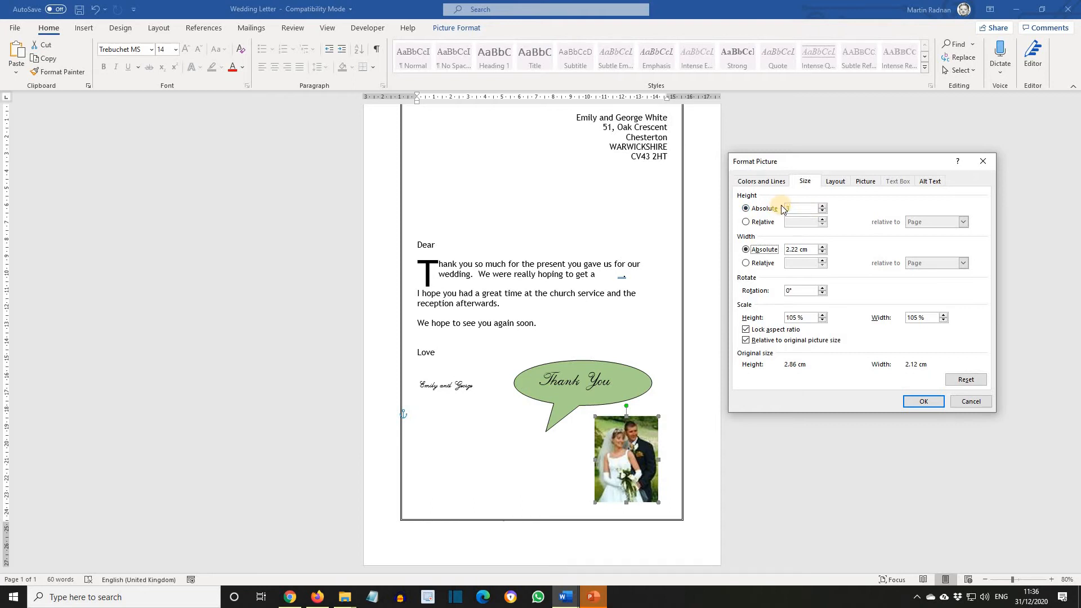
pyautogui.click(797, 251)
pyautogui.moveTo(798, 250); pyautogui.dragTo(771, 254)
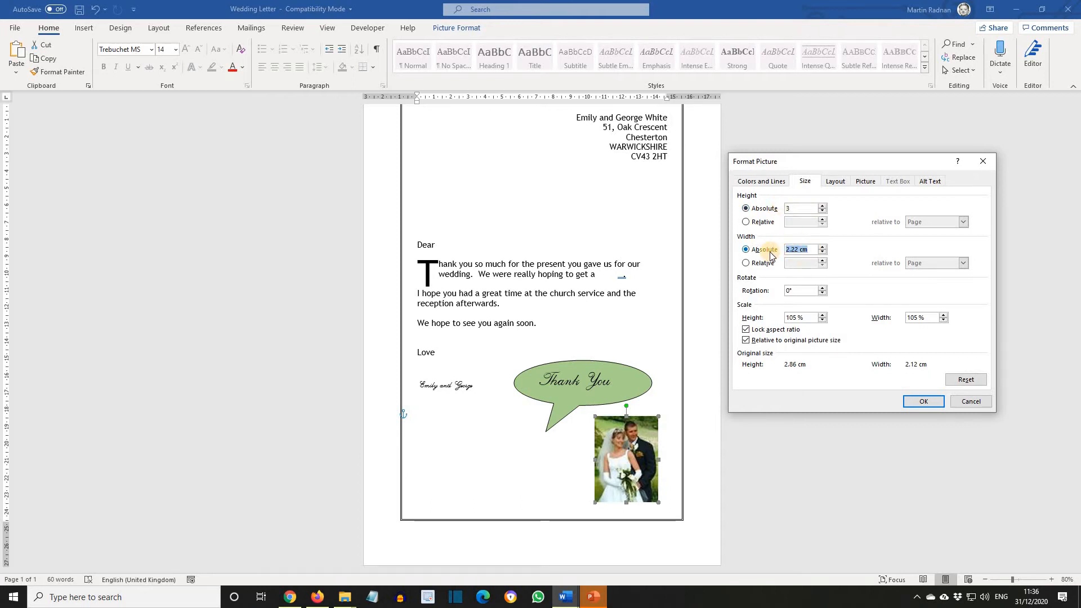
pyautogui.write('2')
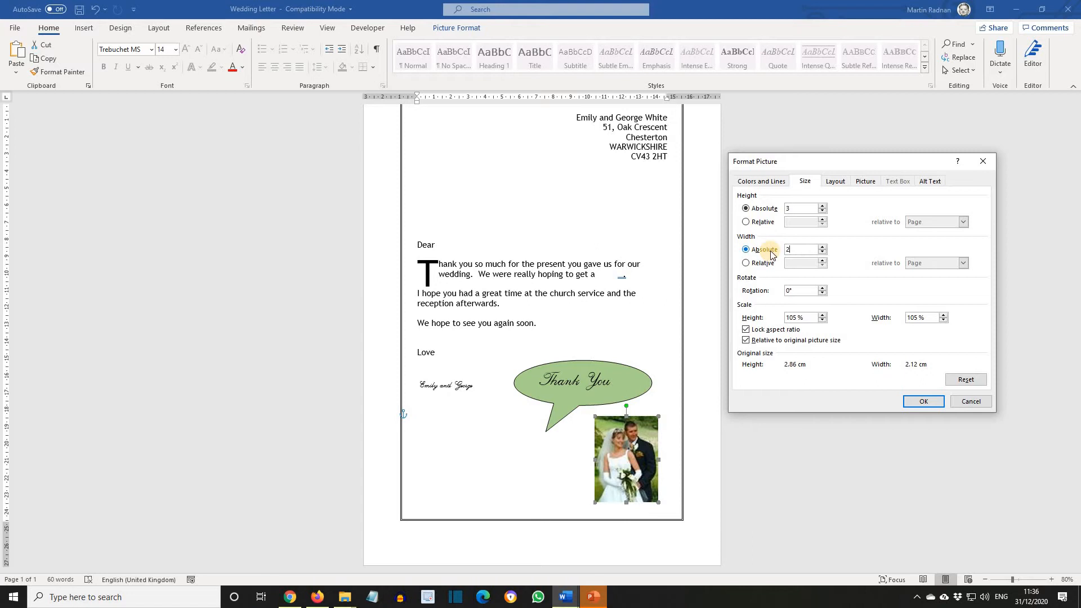
pyautogui.press('Tab')
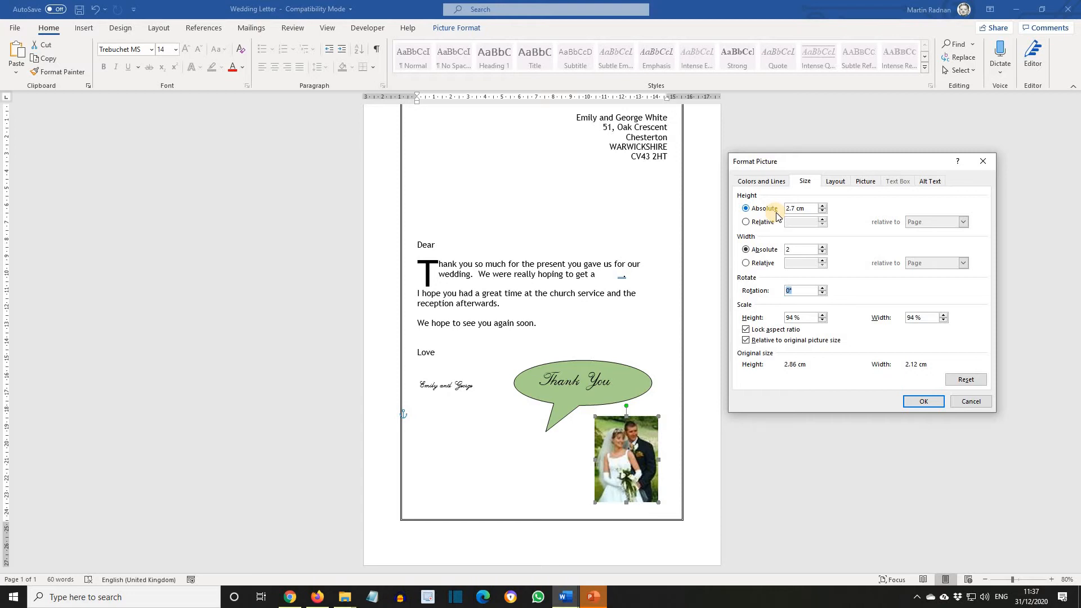
pyautogui.click(747, 332)
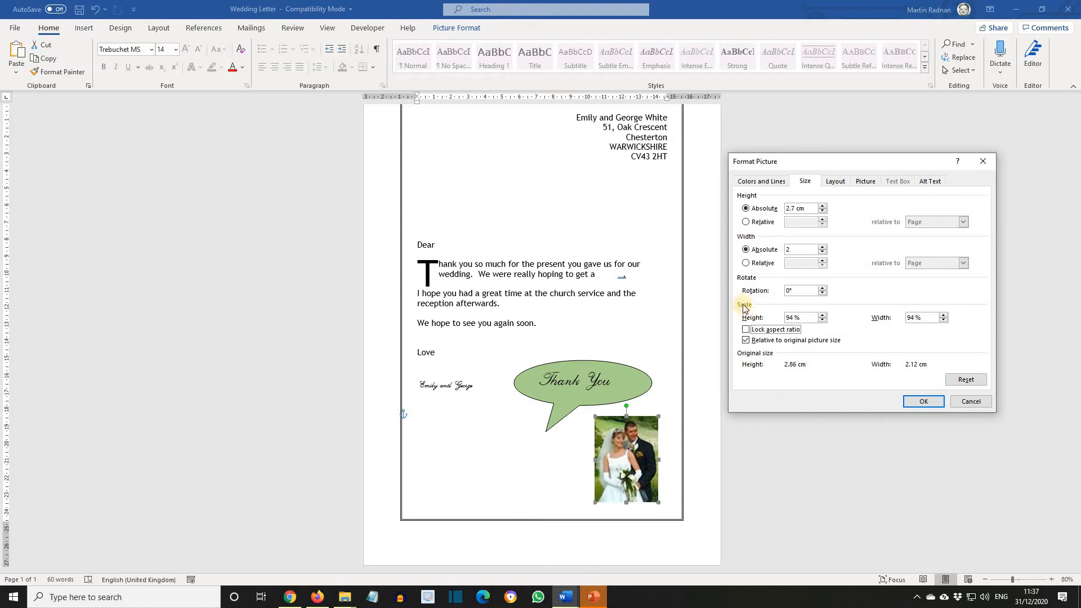
pyautogui.moveTo(807, 209); pyautogui.dragTo(781, 210)
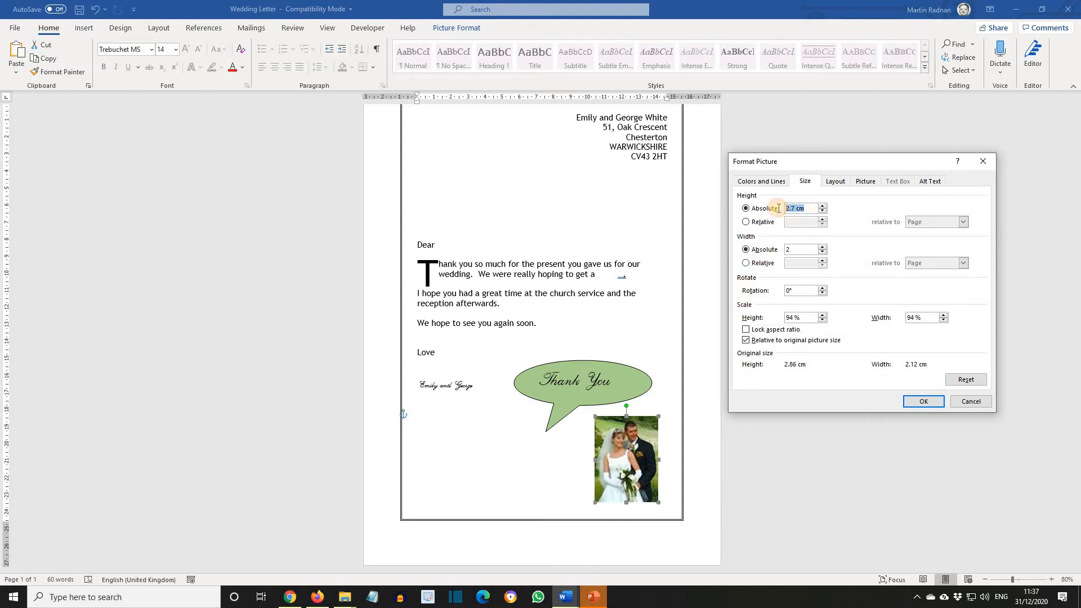
pyautogui.write('3')
pyautogui.press('Tab')
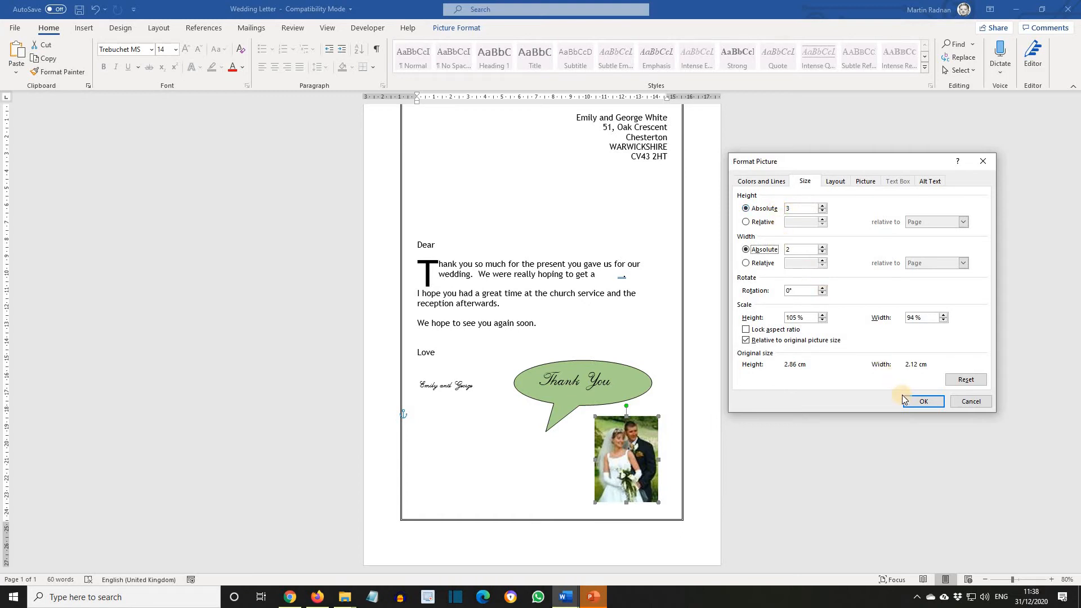
pyautogui.click(924, 401)
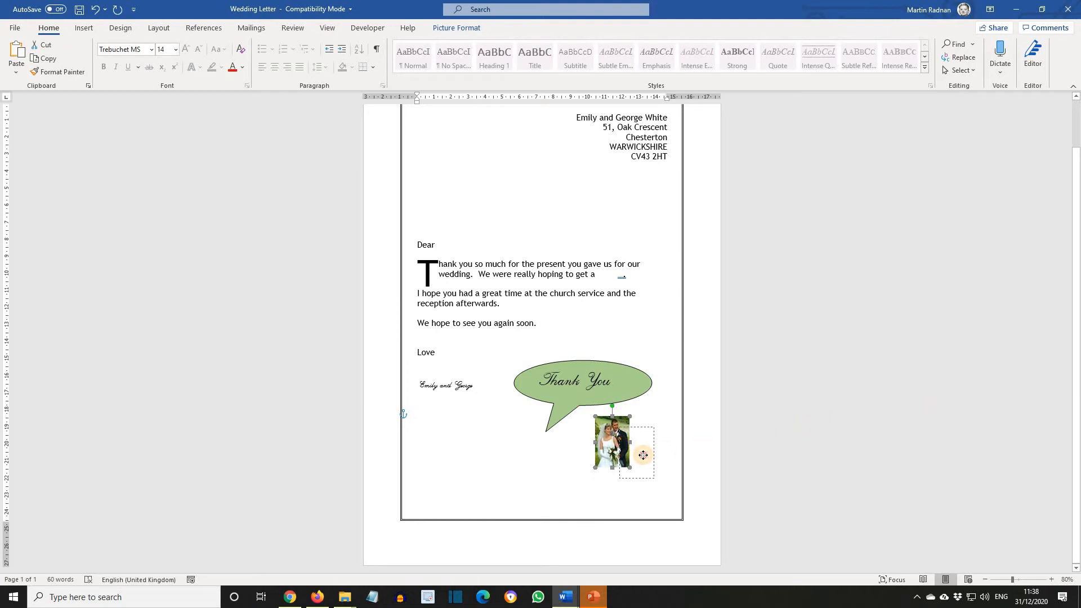
pyautogui.moveTo(642, 456); pyautogui.dragTo(667, 465)
pyautogui.click(295, 382)
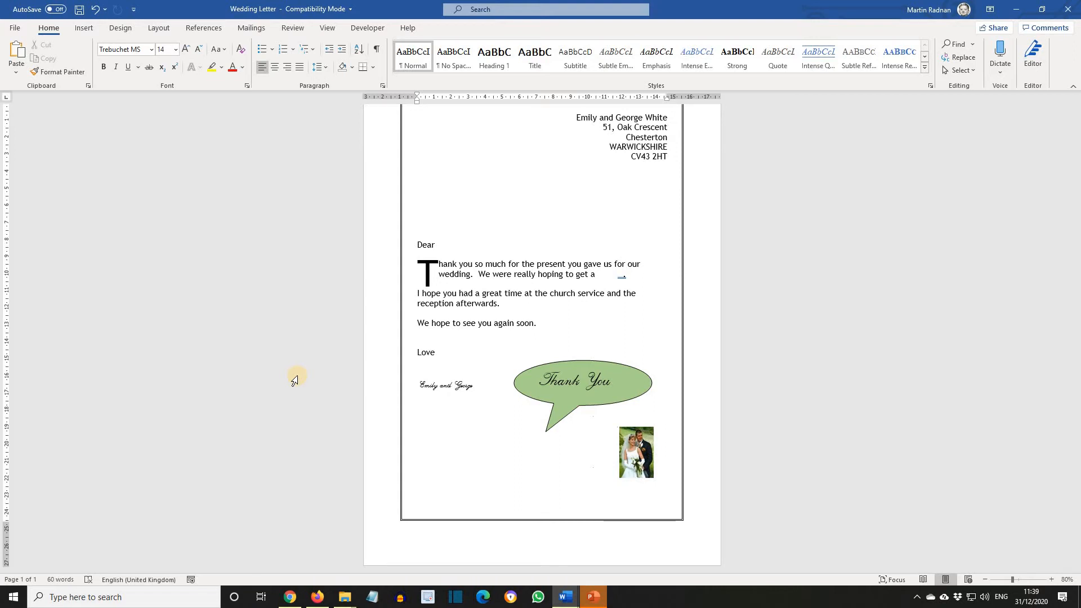
# - Add the line "It was absolutely perfect, just what we were looking for." after "hoping to get a" in the first paragraph
pyautogui.keyDown('ctrl'); pyautogui.scroll(6, 284, 377); pyautogui.keyUp('ctrl')
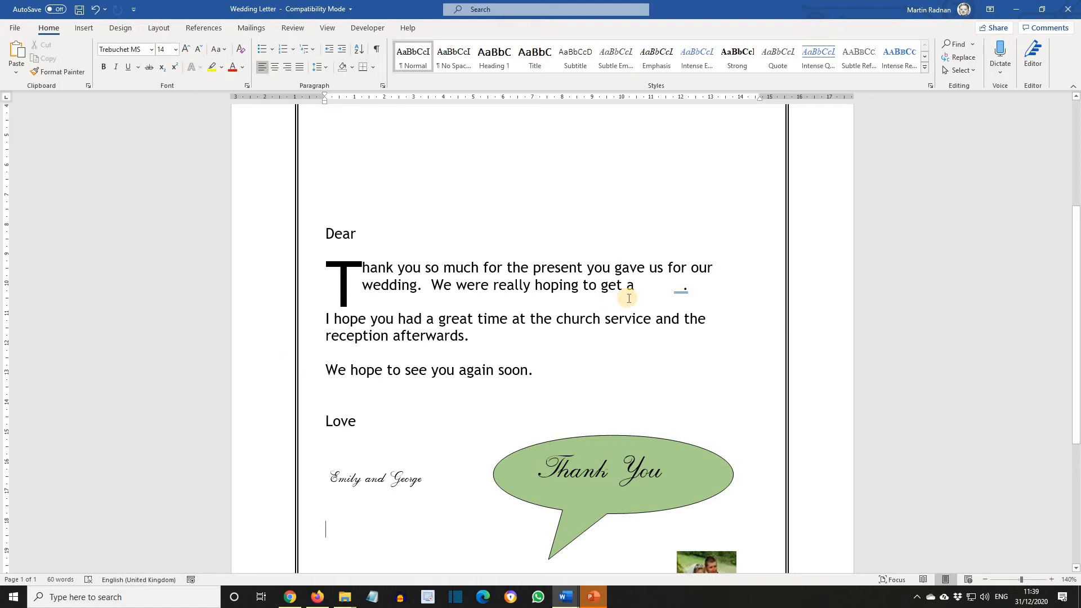
pyautogui.click(688, 288)
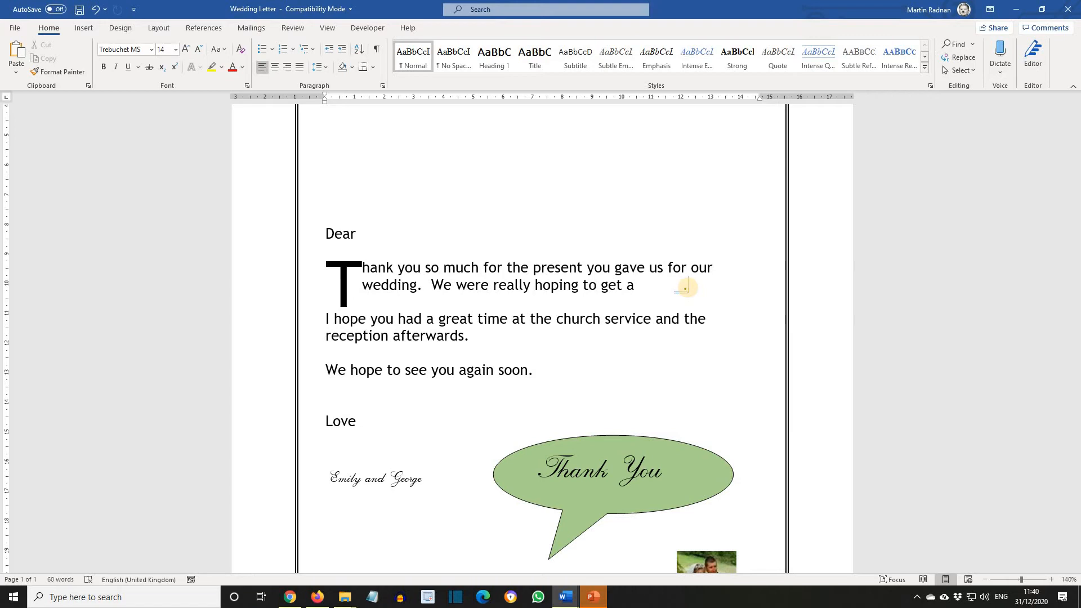
pyautogui.hotkey('ctrl', 'z')
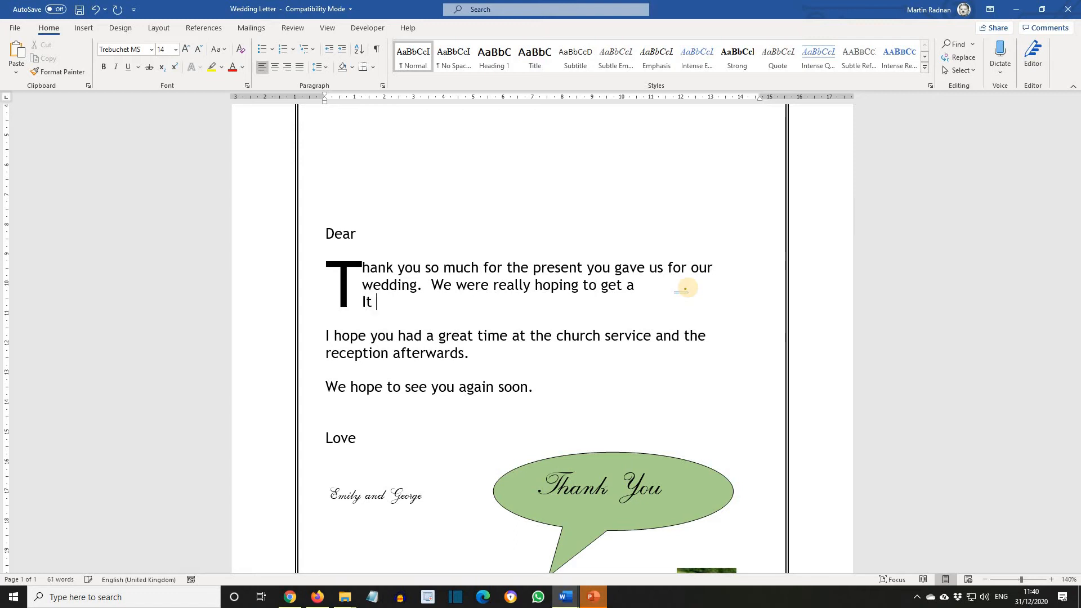
pyautogui.write('was ab')
pyautogui.write('solutely')
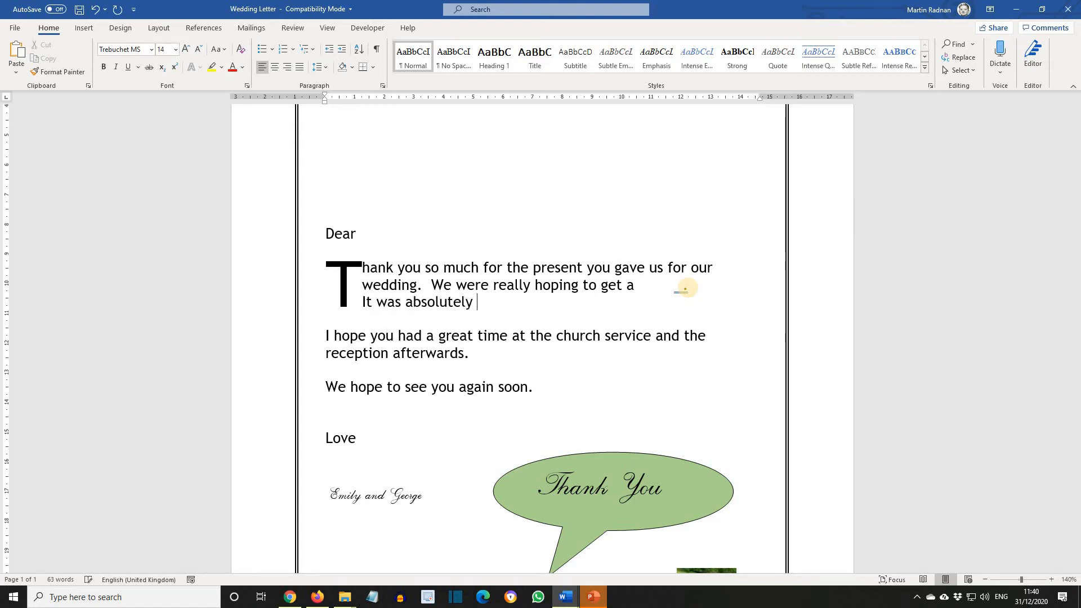
pyautogui.write(' perfect, just what')
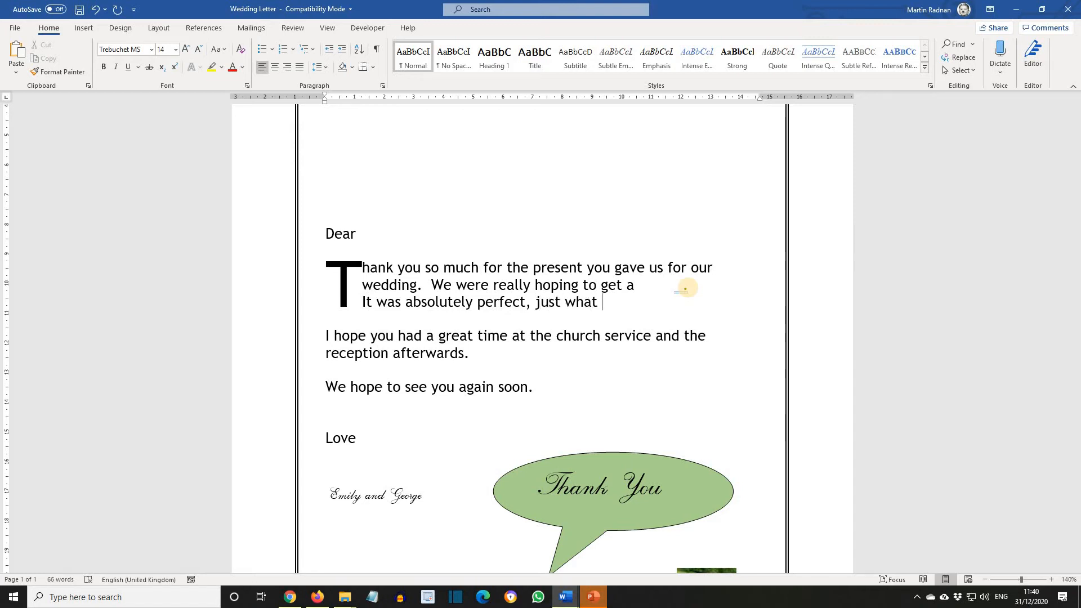
pyautogui.write(' we were looking for')
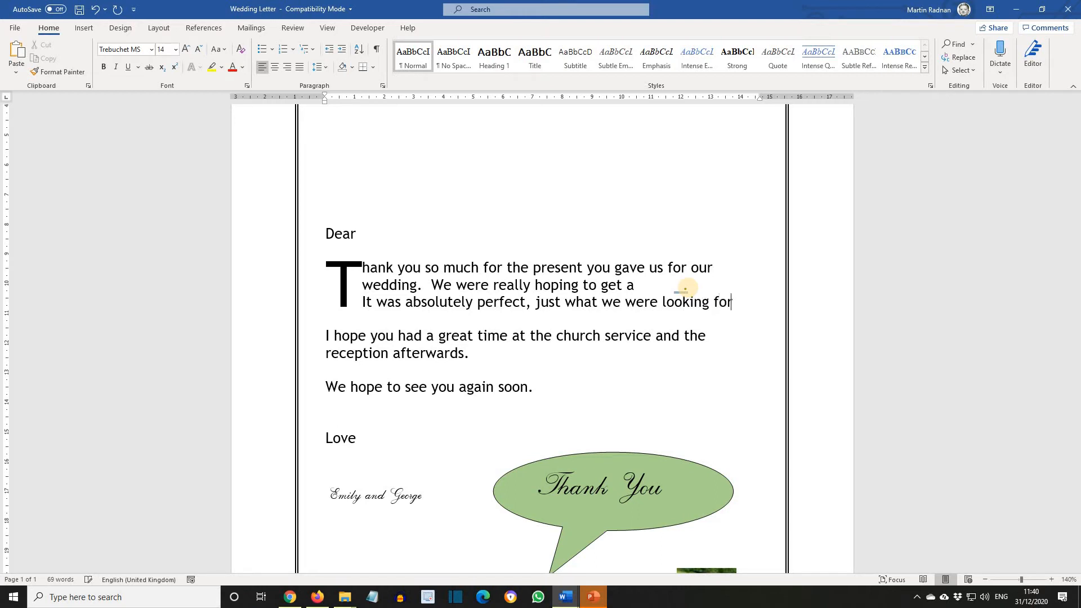
pyautogui.write('.')
# - Remove four empty paragraphs between the sender's address block and the Dear line
pyautogui.scroll(-6, 682, 288)
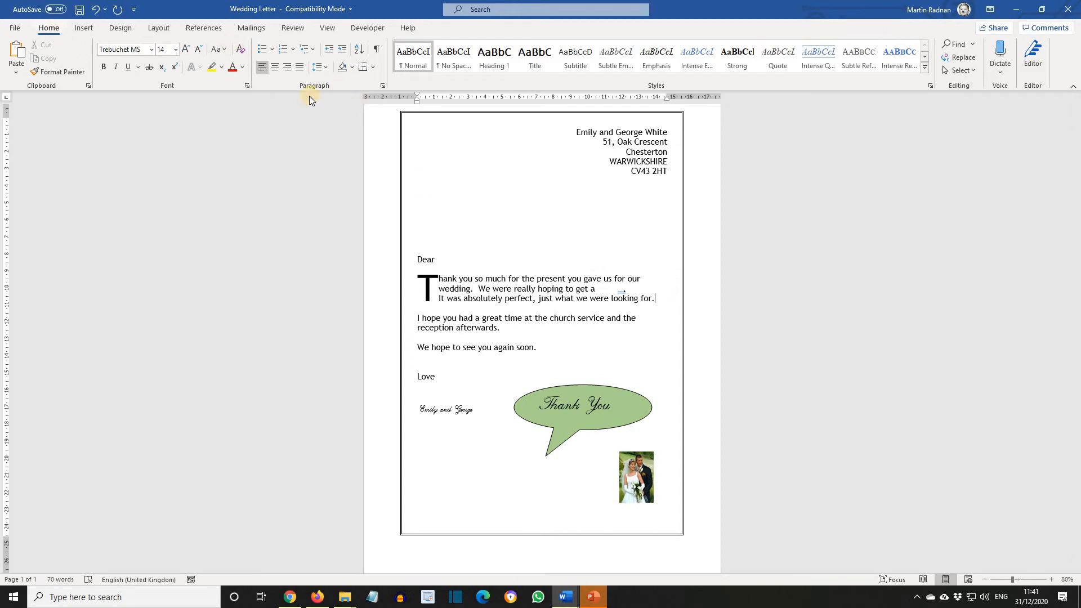
pyautogui.click(376, 52)
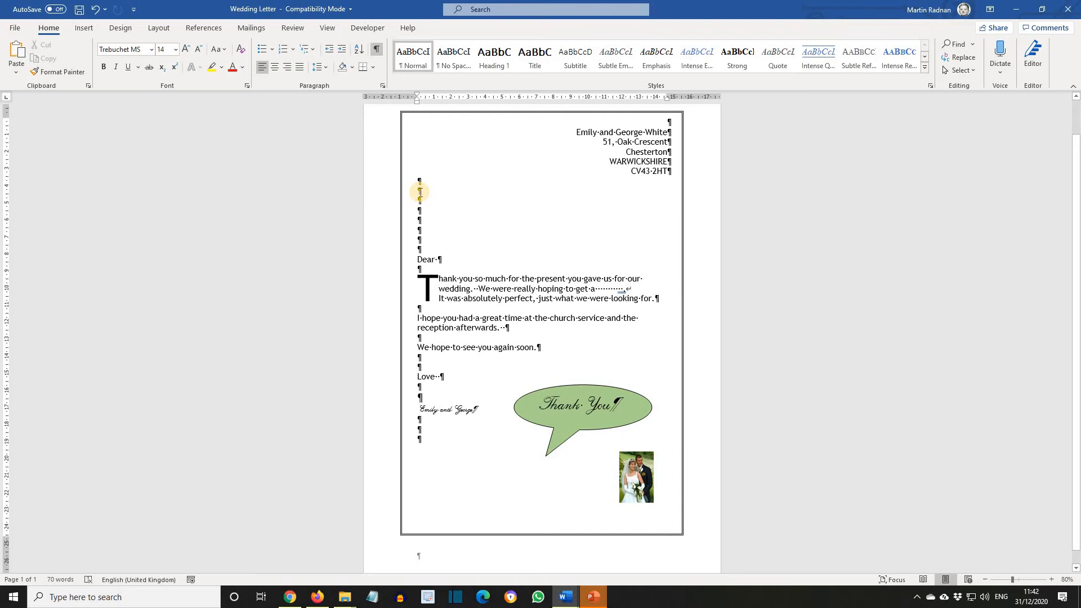
pyautogui.scroll(18, 420, 192)
pyautogui.click(417, 202)
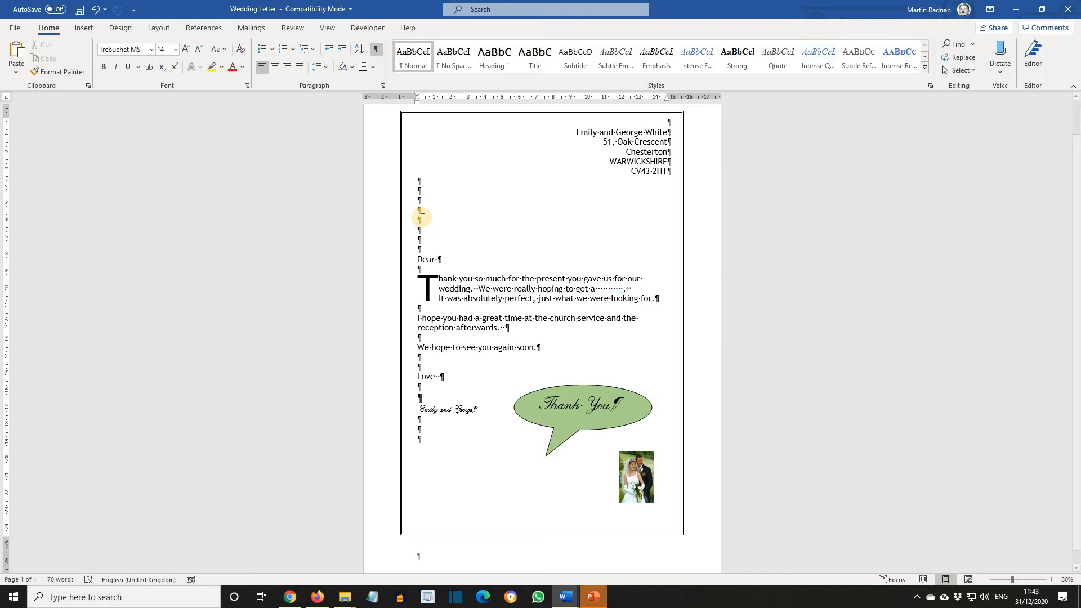
pyautogui.hotkey('ctrl', 'z')
pyautogui.hotkey('ctrl', 'z')
pyautogui.hotkey('ctrl', 'z')
pyautogui.hotkey('ctrl', 'z')
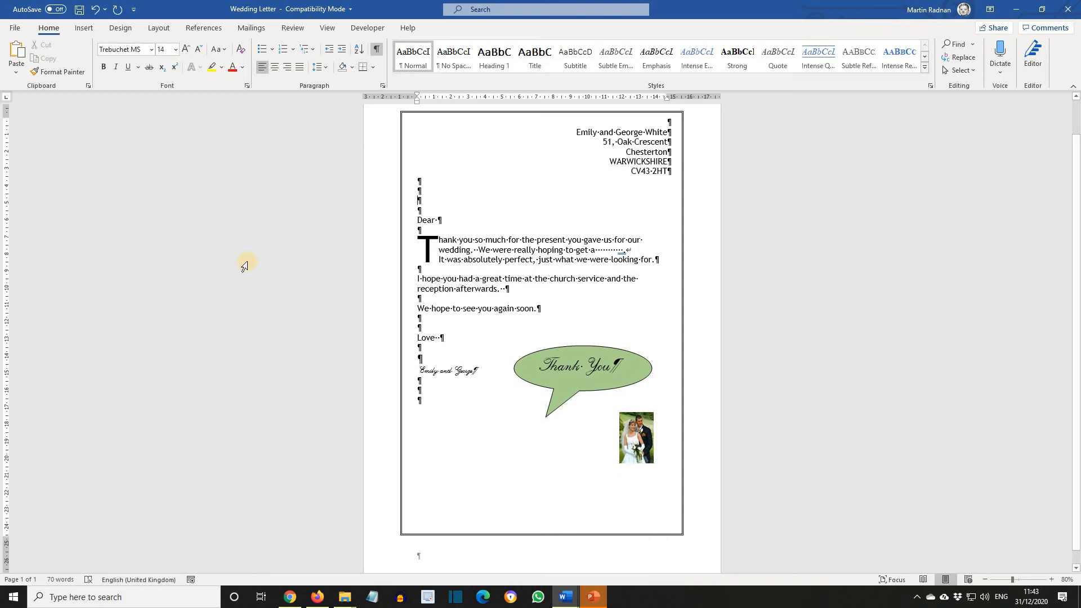
pyautogui.click(376, 49)
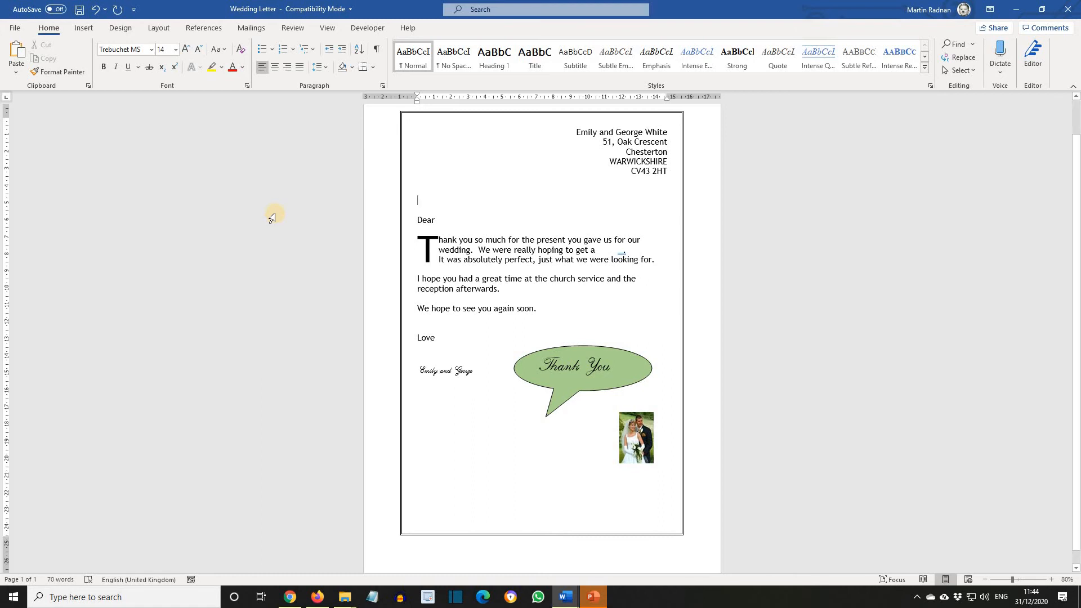
# - Start the step-by-step Mail Merge wizard for letters using the current document and advance to recipient selection
pyautogui.click(251, 28)
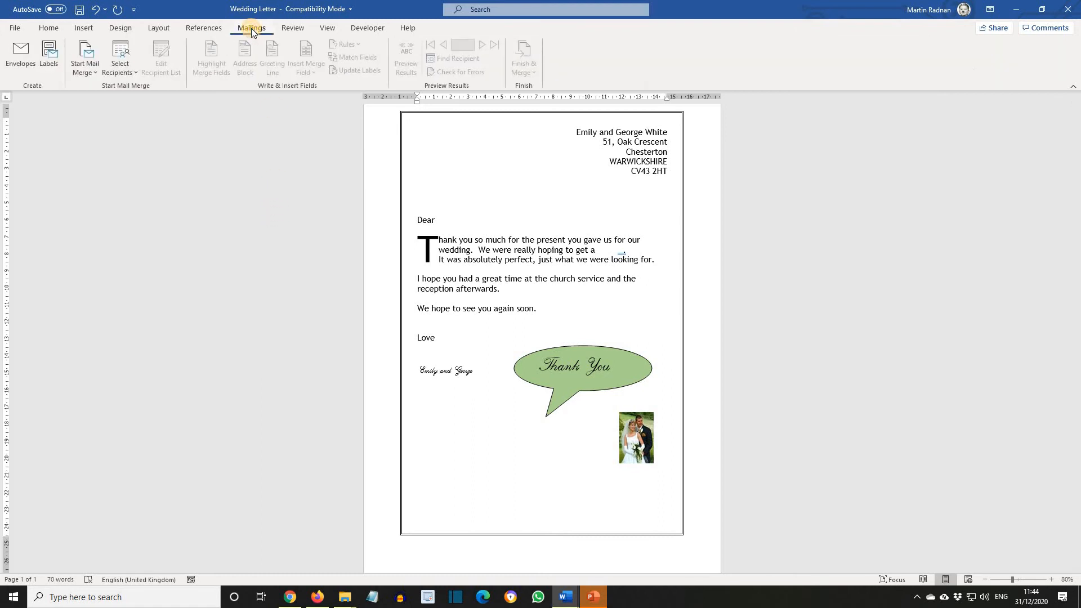
pyautogui.click(81, 67)
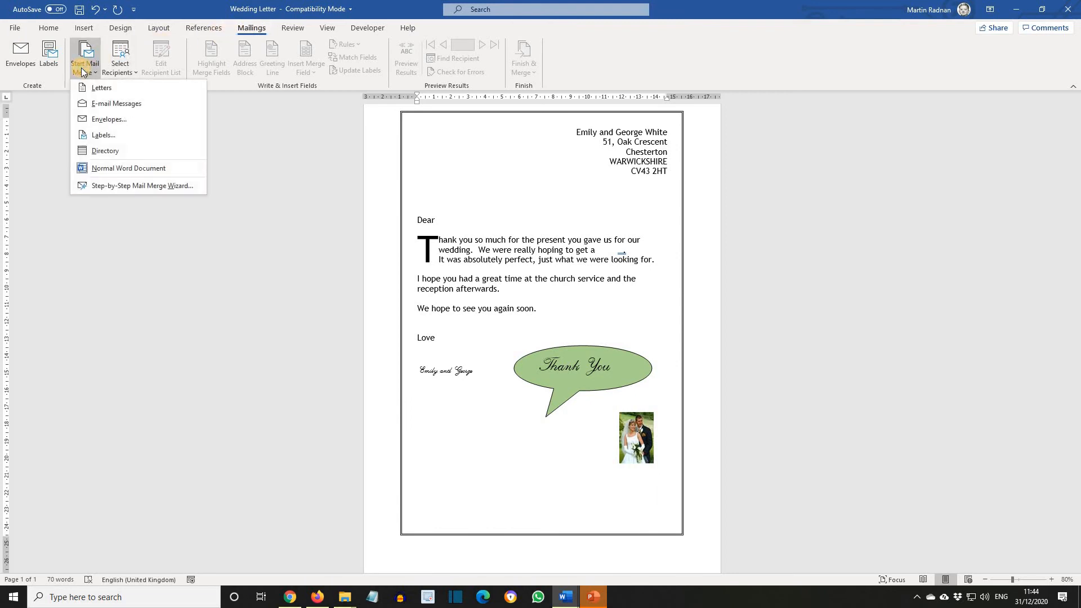
pyautogui.click(124, 189)
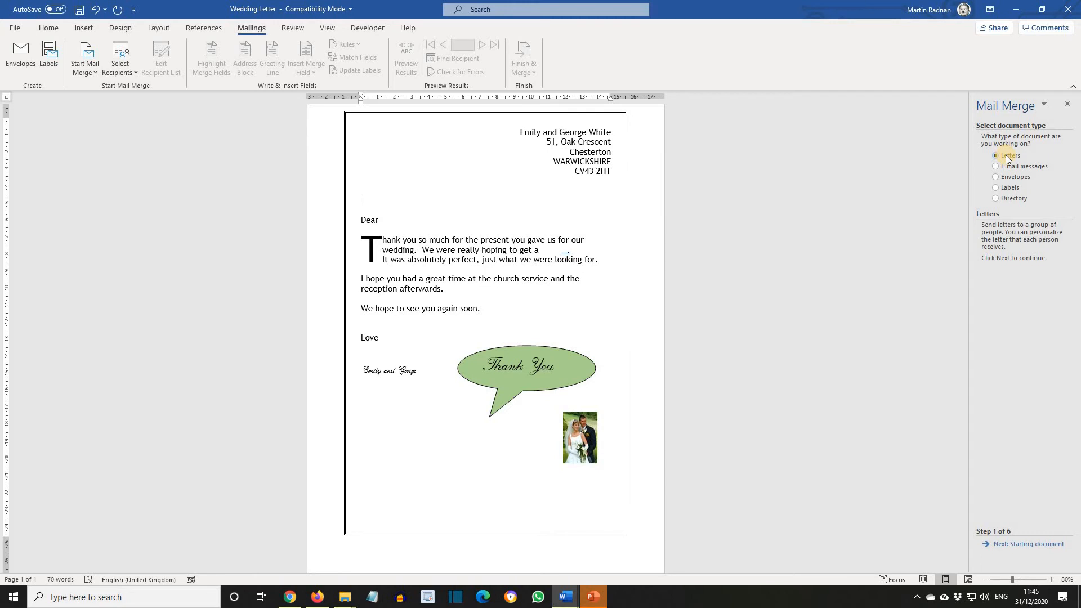
pyautogui.click(1033, 545)
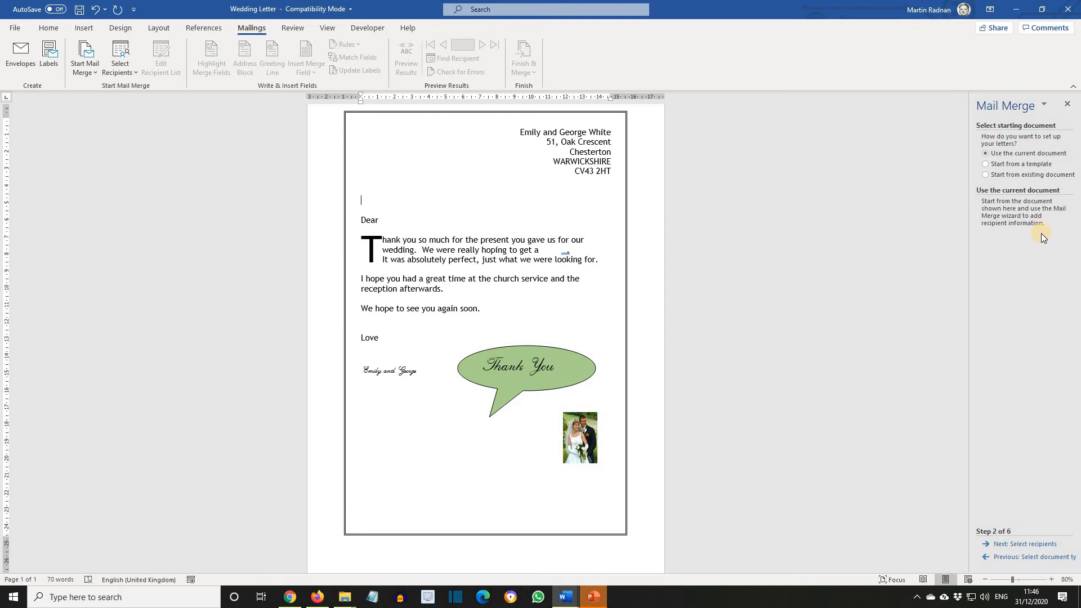
pyautogui.click(1031, 545)
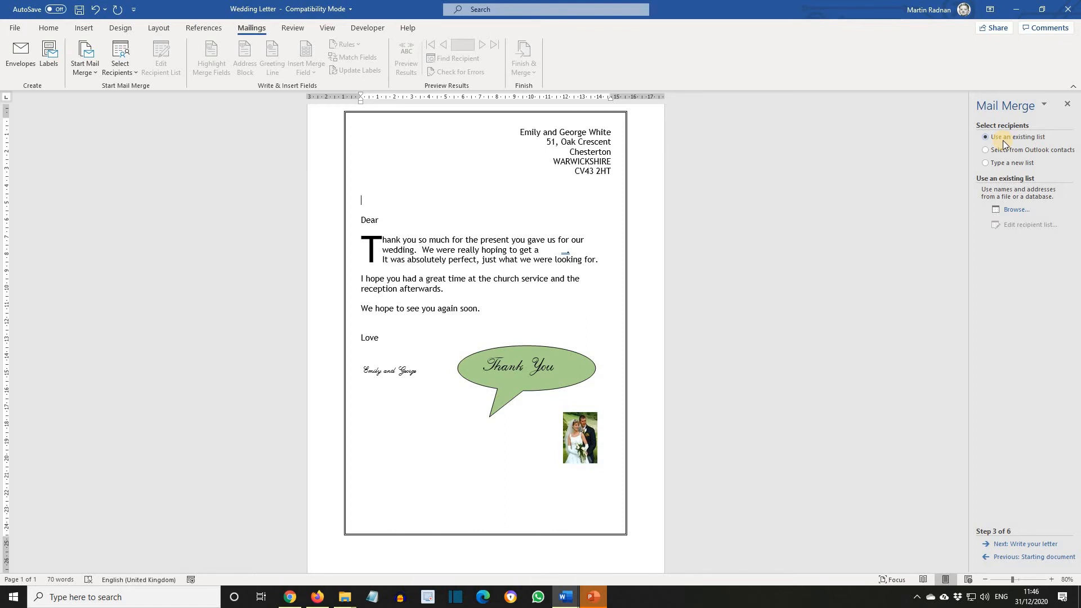
# - Browse for and open the wedding database as the existing recipient list
pyautogui.click(1016, 210)
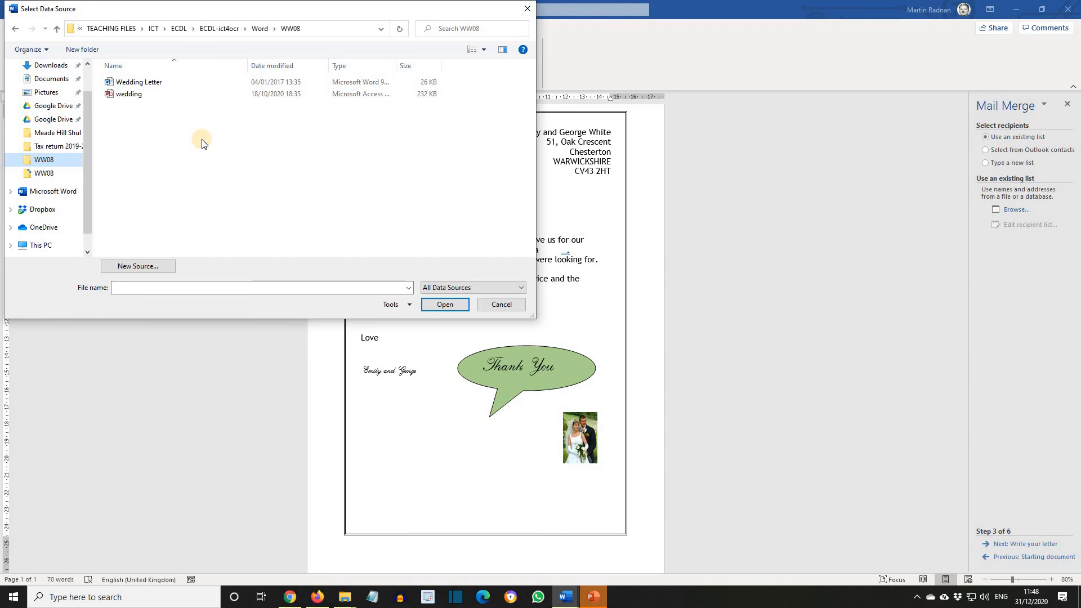
pyautogui.click(135, 97)
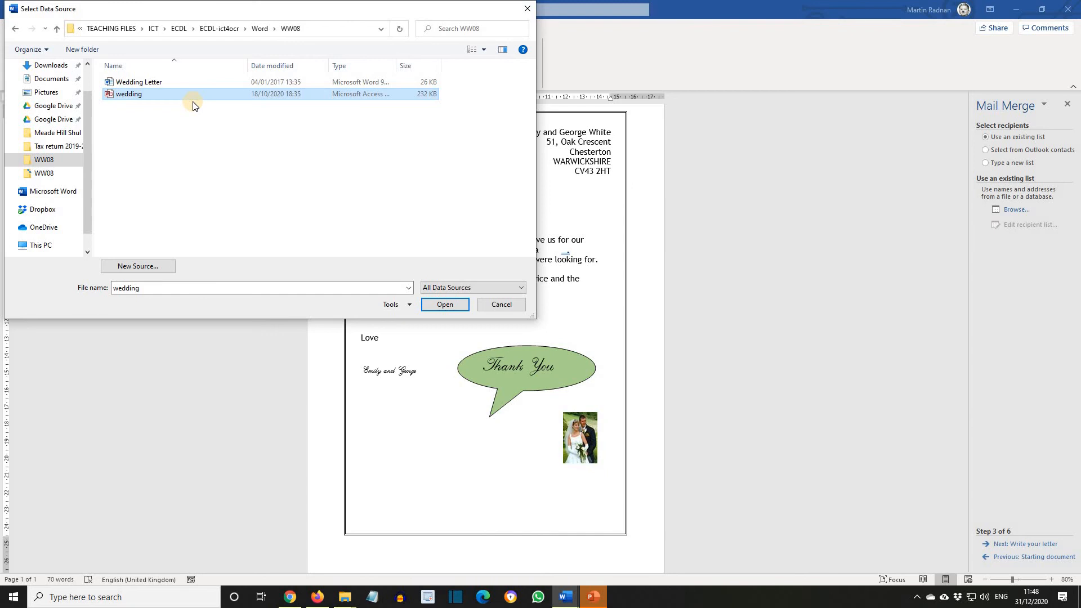
pyautogui.click(443, 305)
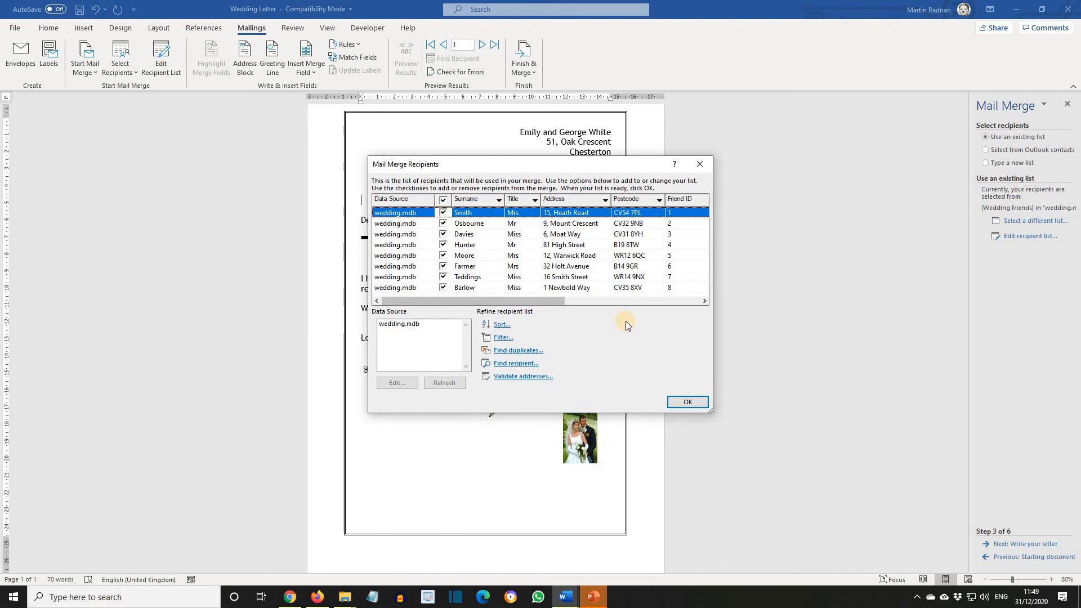
# - Accept the recipient list and advance the Mail Merge wizard to writing the letter
pyautogui.click(683, 404)
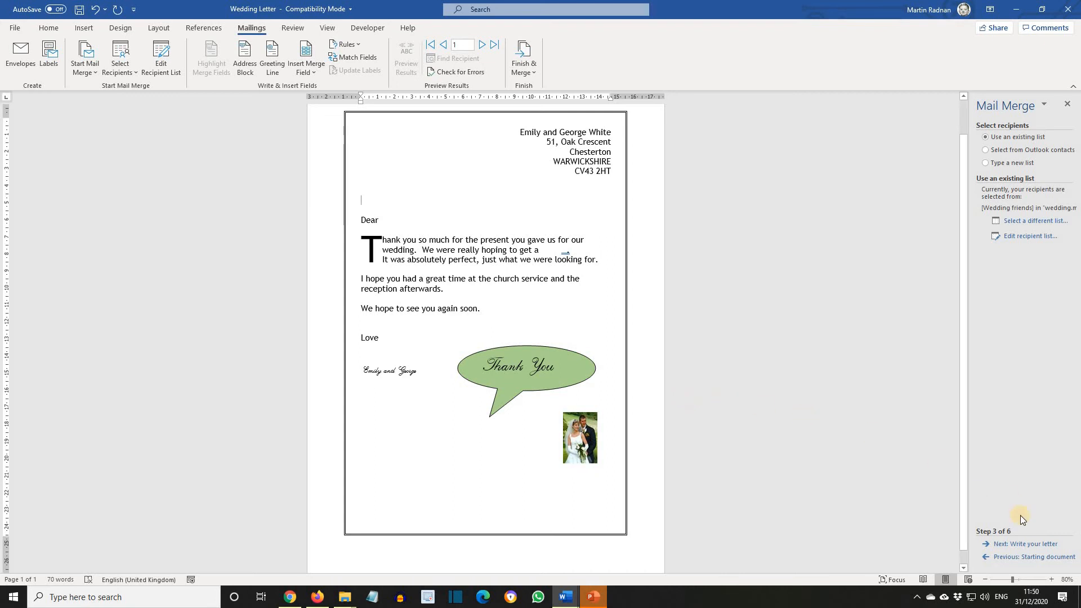
pyautogui.click(1028, 545)
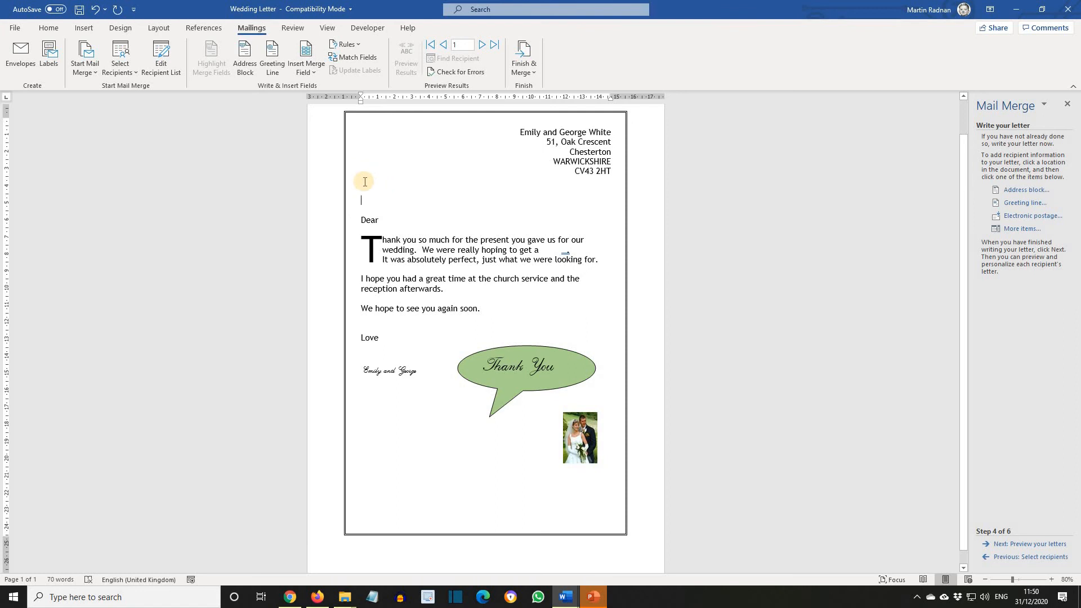
# - Insert the Title, Forename and Surname merge fields on the blank line below the sender's address
pyautogui.scroll(7, 364, 180)
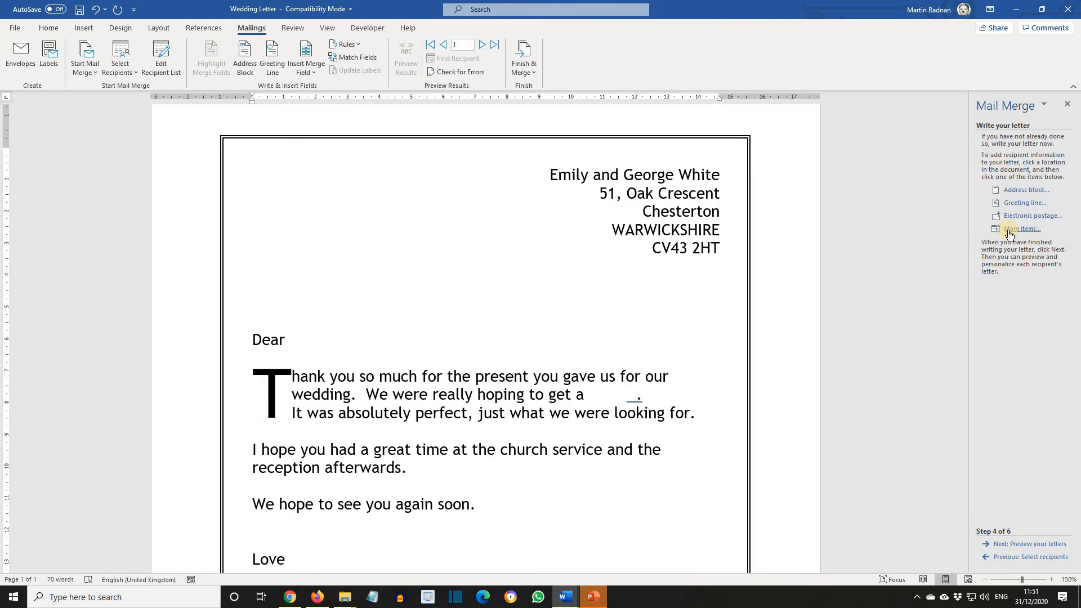
pyautogui.click(1008, 231)
pyautogui.click(833, 200)
pyautogui.moveTo(782, 173); pyautogui.dragTo(853, 159)
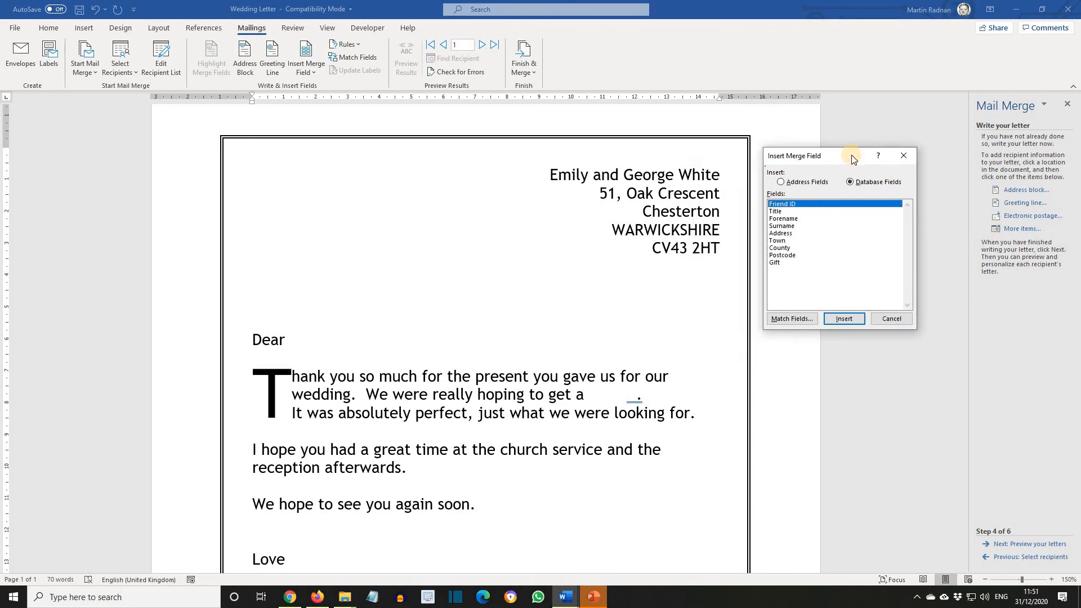
pyautogui.click(785, 211)
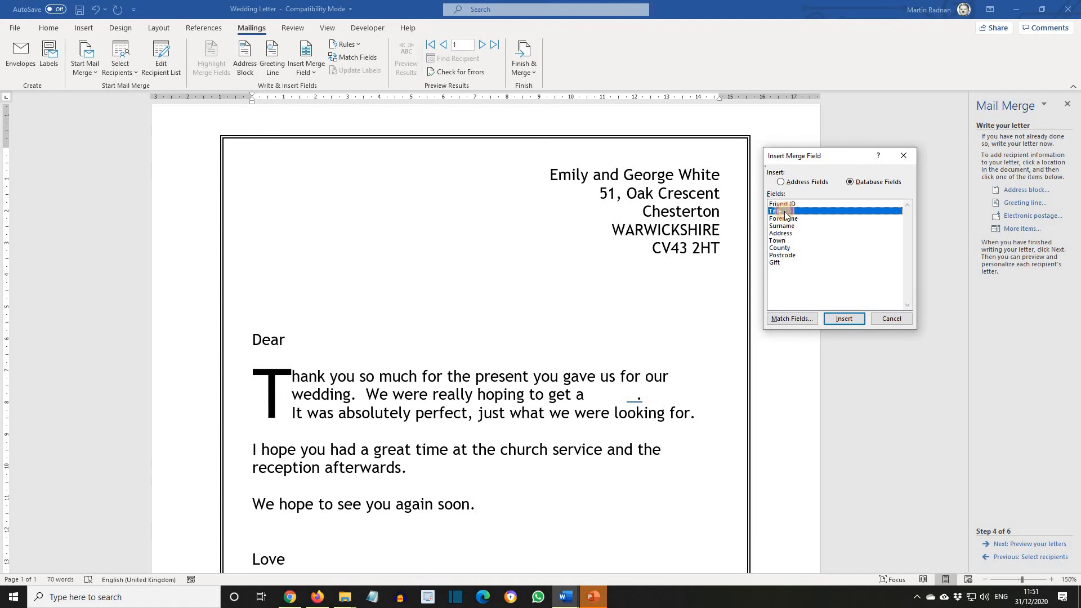
pyautogui.click(844, 319)
pyautogui.click(788, 219)
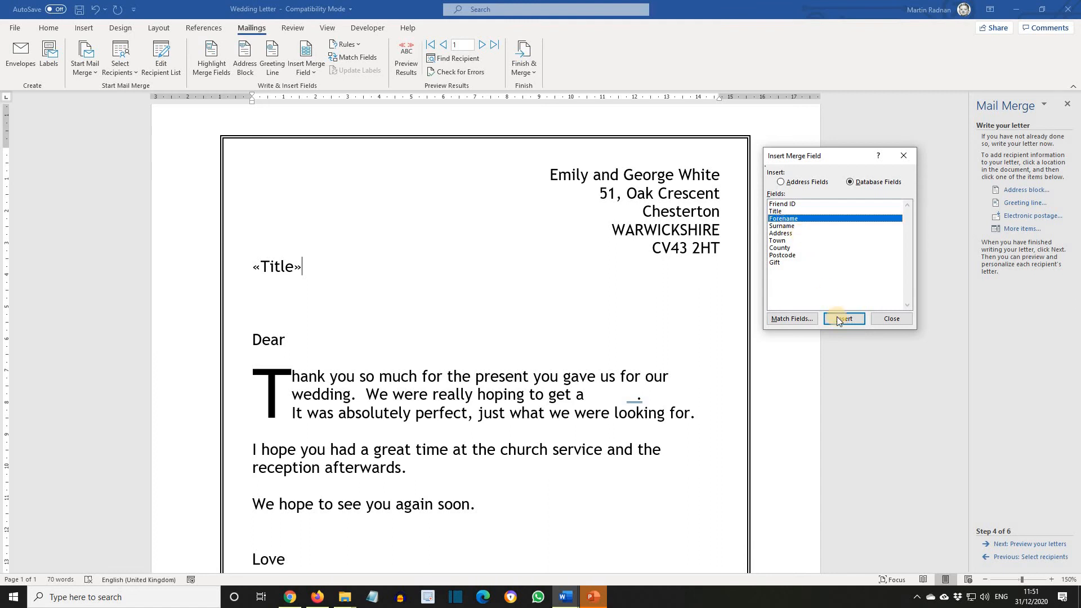
pyautogui.click(840, 323)
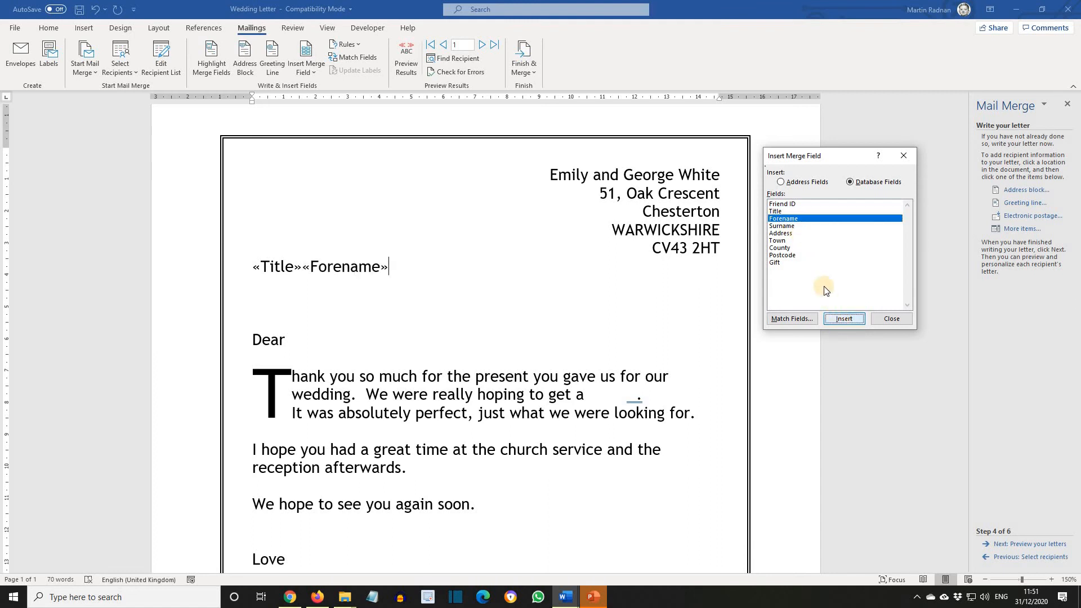
pyautogui.click(784, 226)
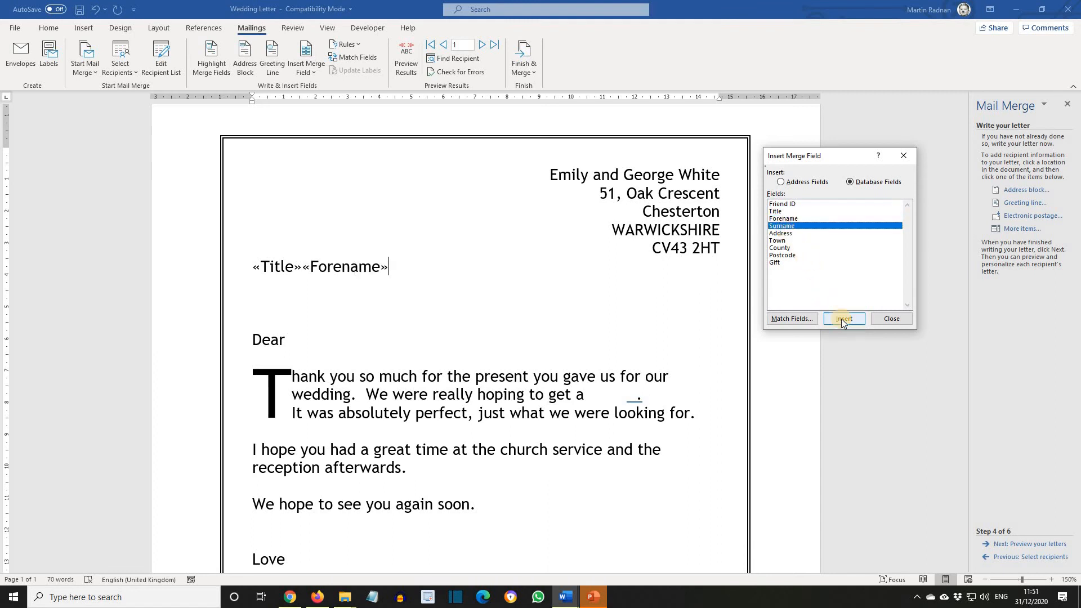
pyautogui.click(842, 319)
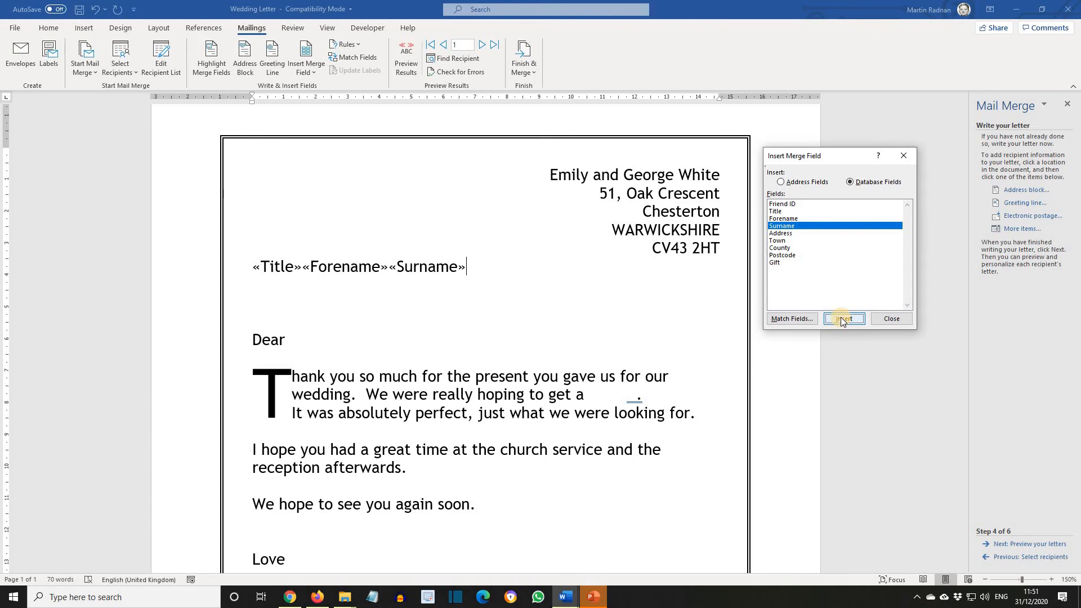
pyautogui.click(881, 319)
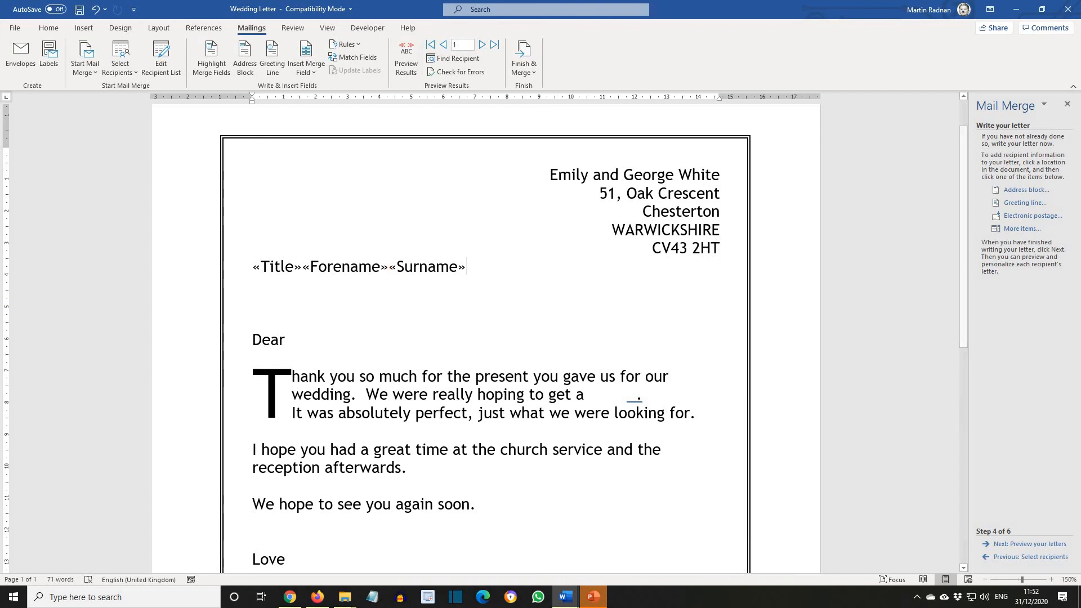
# - Separate the Title, Forename and Surname fields with spaces and start a new line below them
pyautogui.click(303, 266)
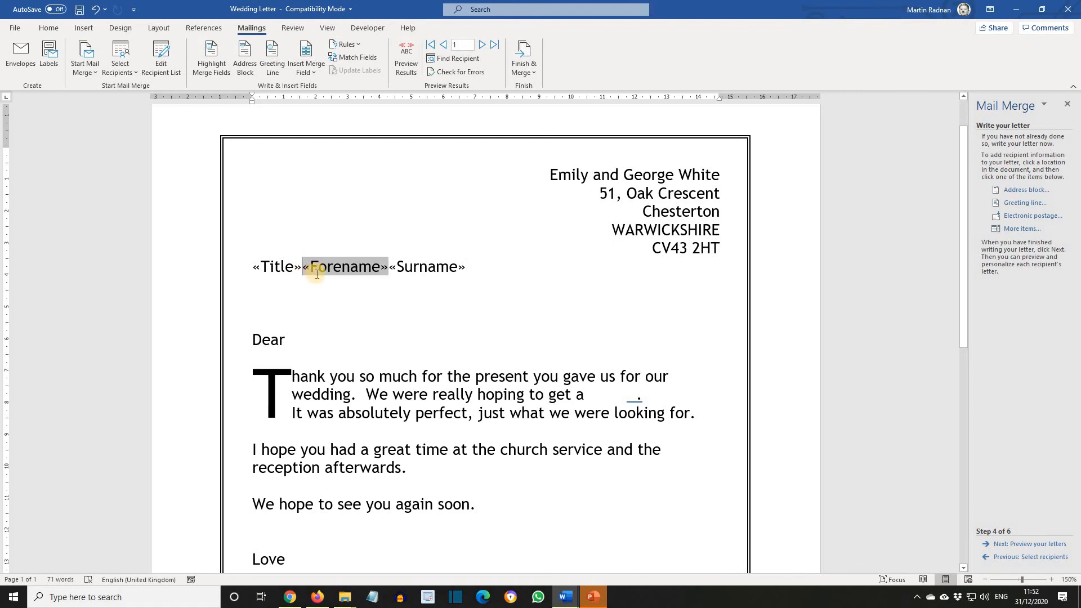
pyautogui.click(398, 268)
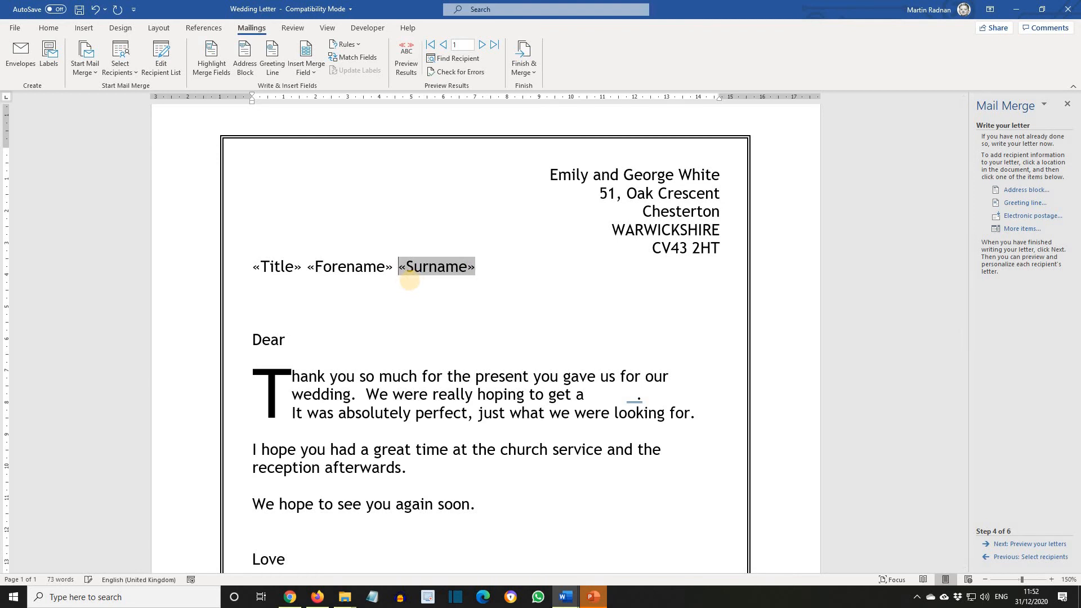
pyautogui.press('Return')
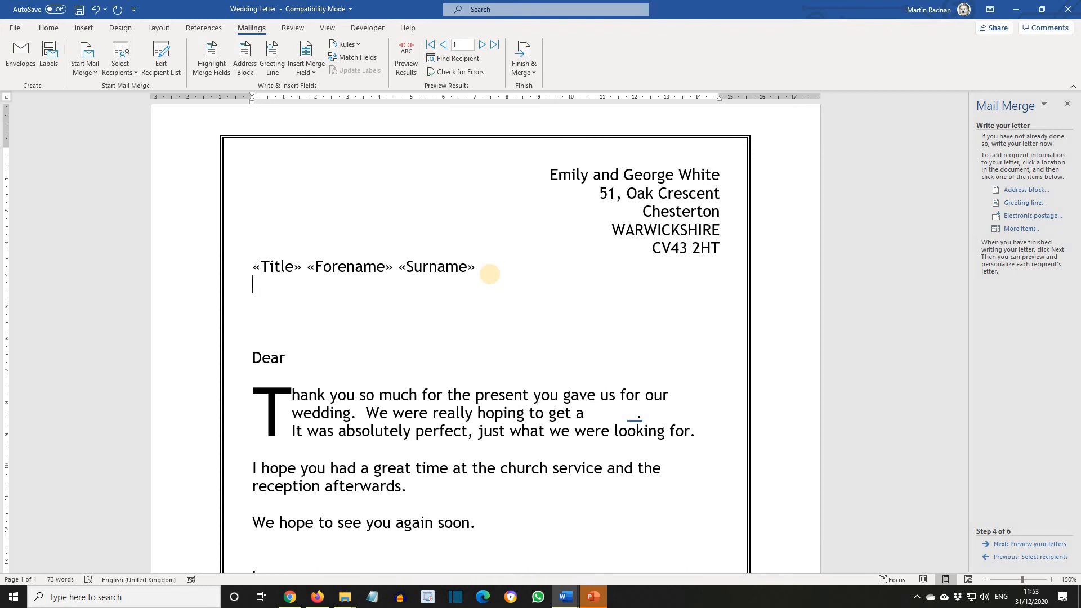
# - Insert the Address, Town, County and Postcode merge fields on the new line
pyautogui.click(1012, 230)
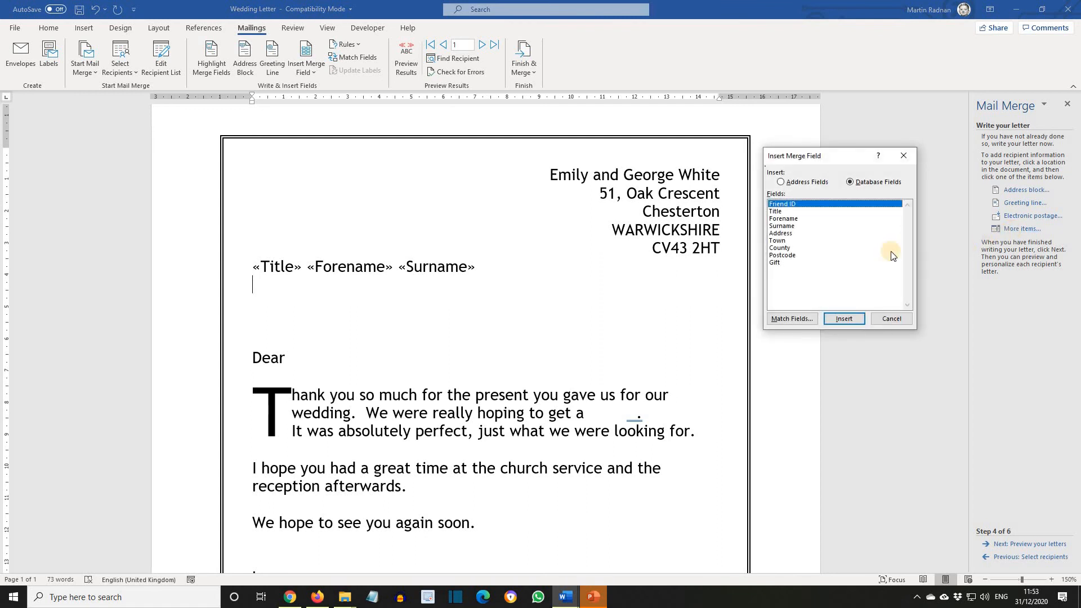
pyautogui.click(787, 234)
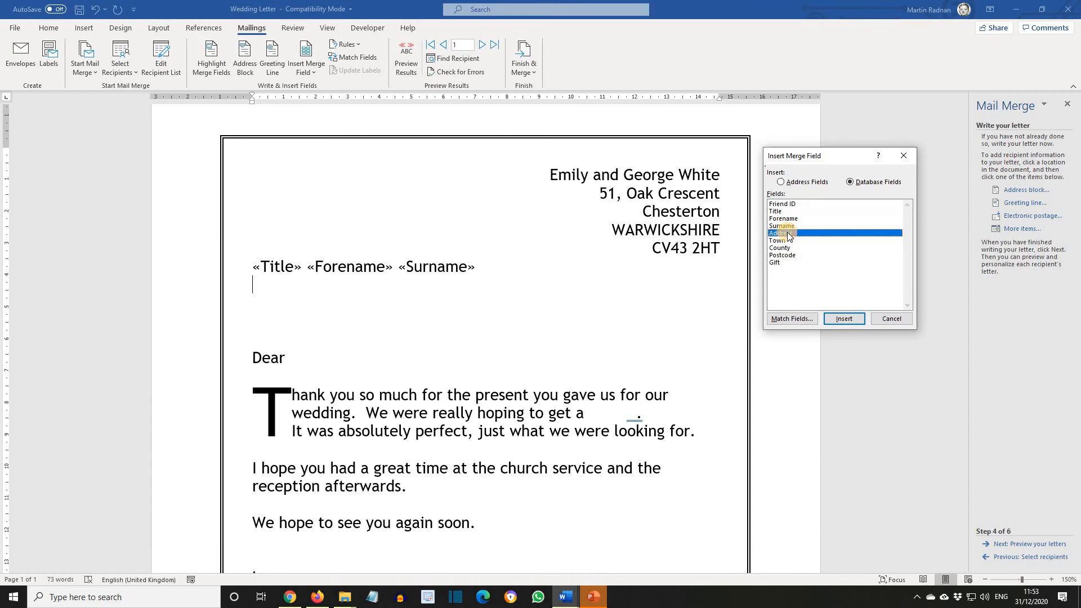
pyautogui.click(844, 319)
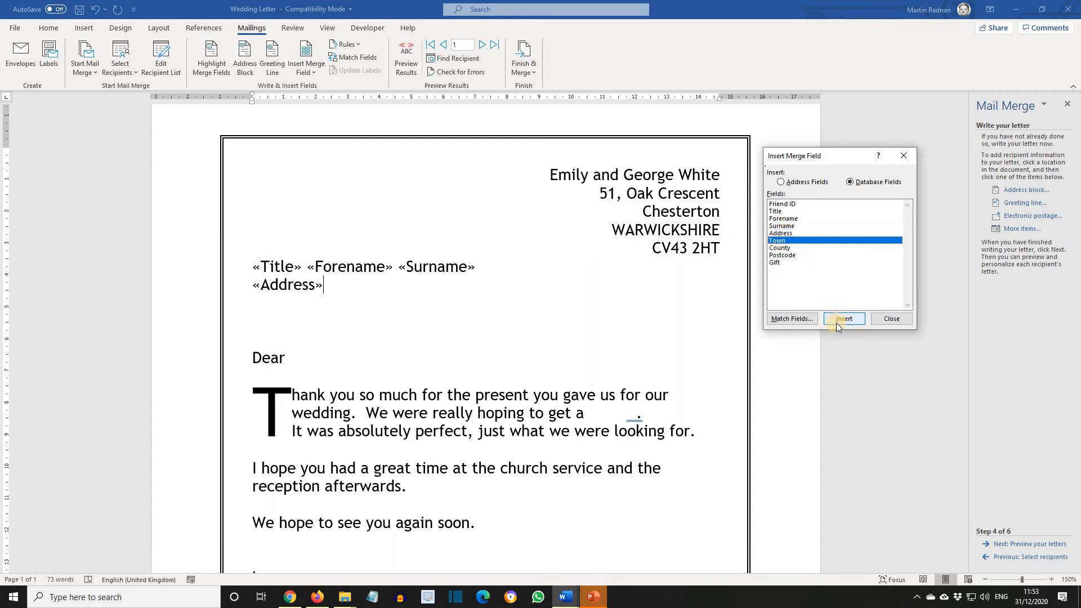
pyautogui.click(837, 323)
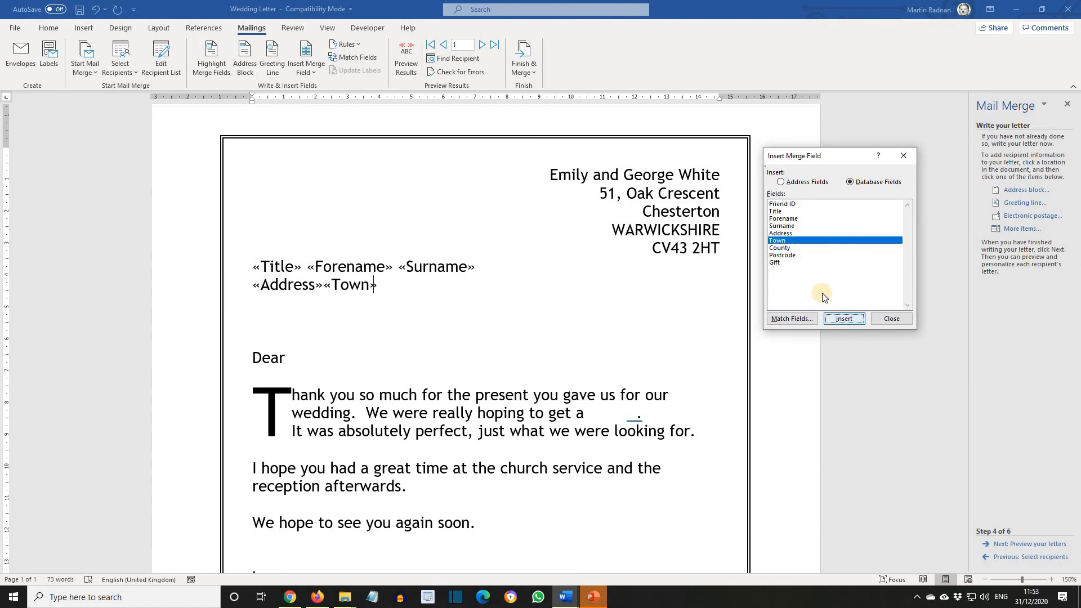
pyautogui.click(837, 320)
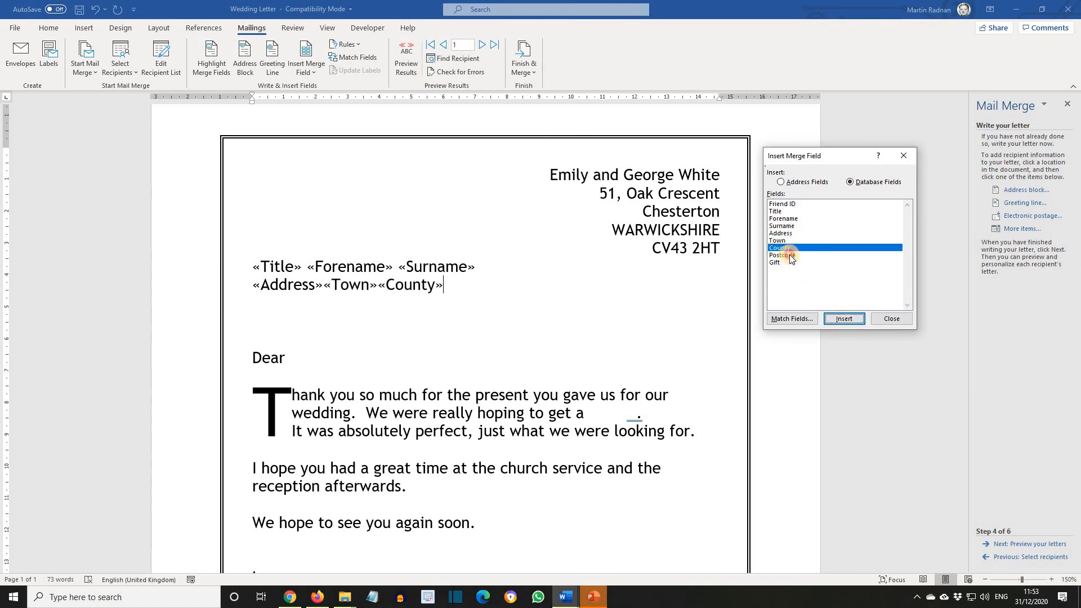
pyautogui.click(789, 254)
pyautogui.click(839, 321)
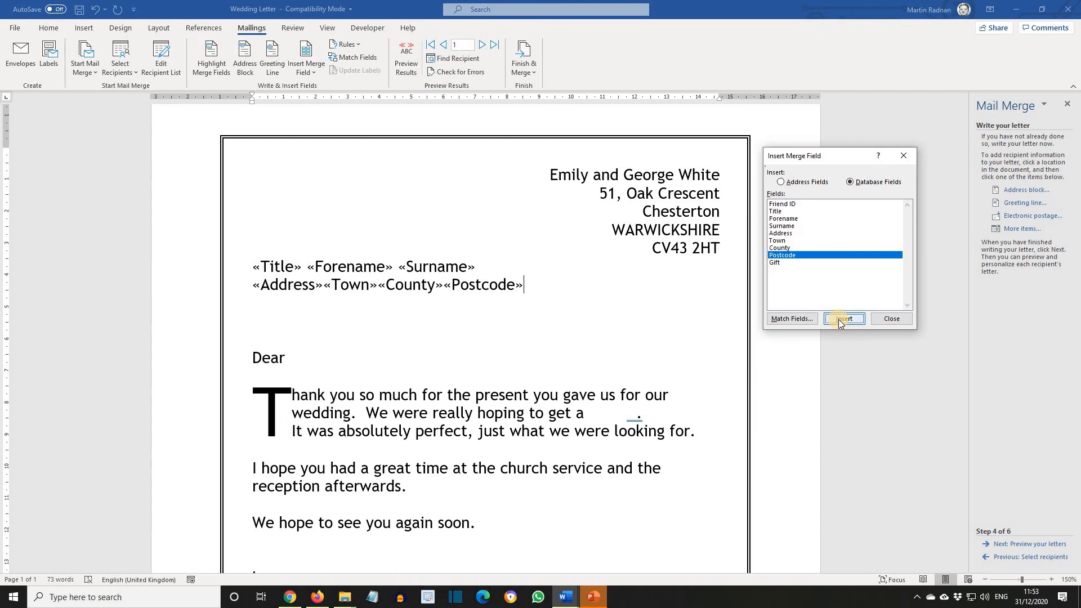
pyautogui.click(891, 319)
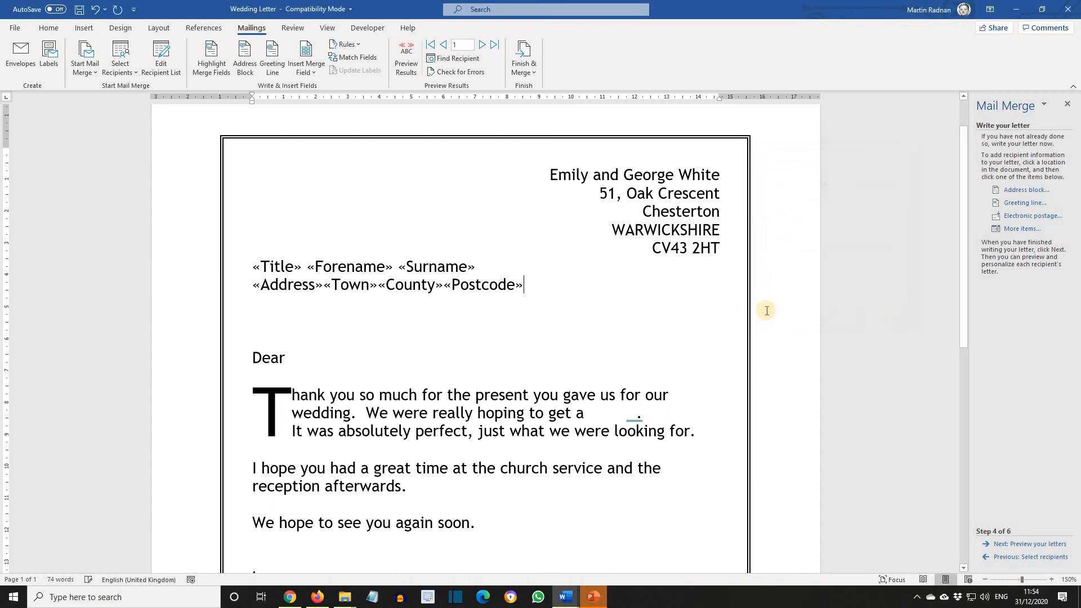
# - Put the Town, County and Postcode fields each on its own line
pyautogui.click(328, 287)
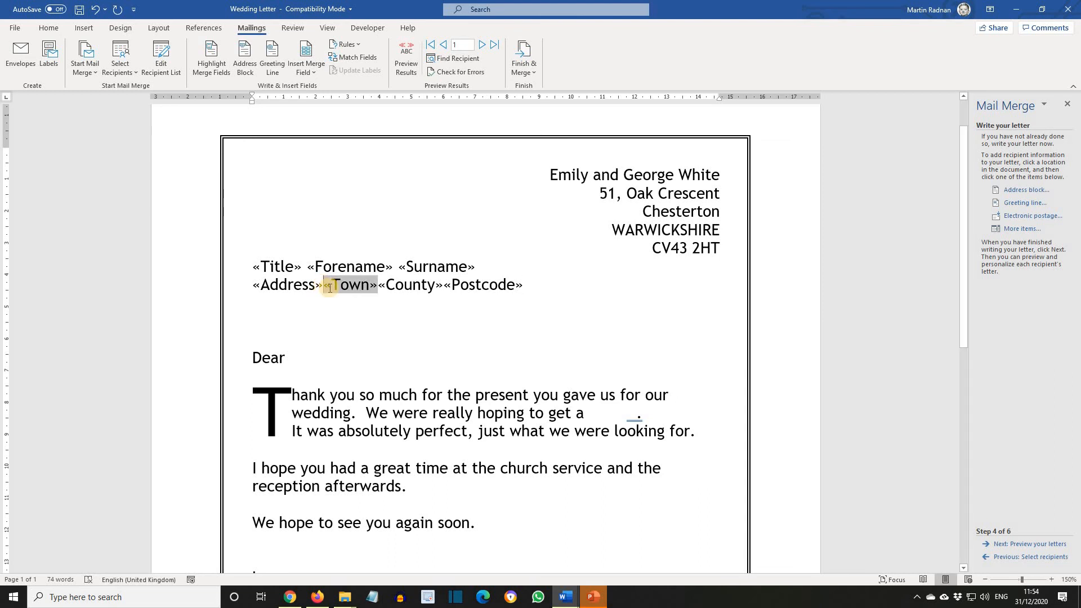
pyautogui.press('Return')
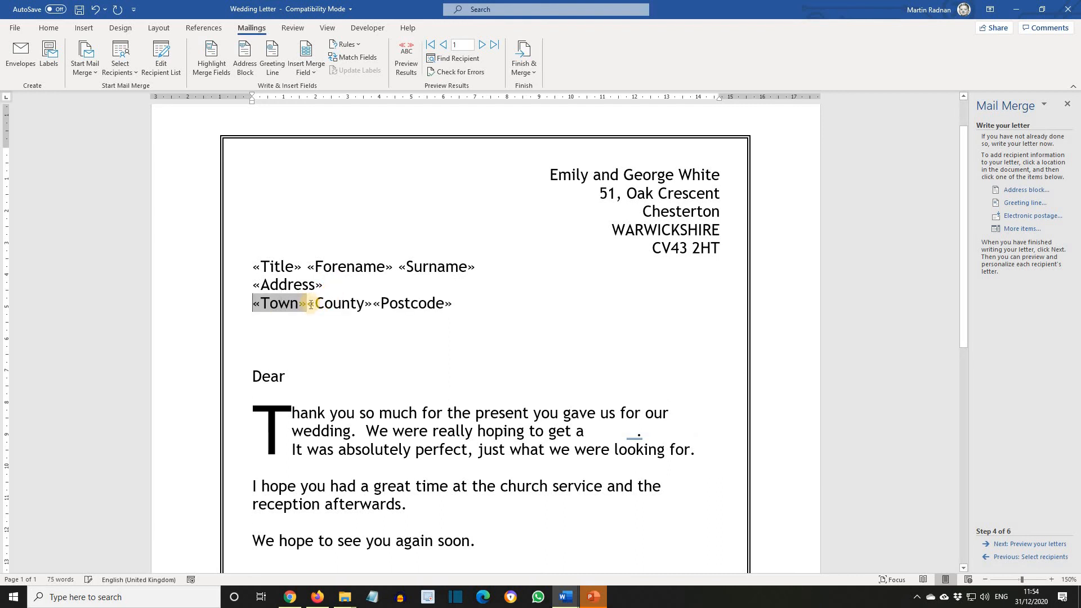
pyautogui.click(326, 310)
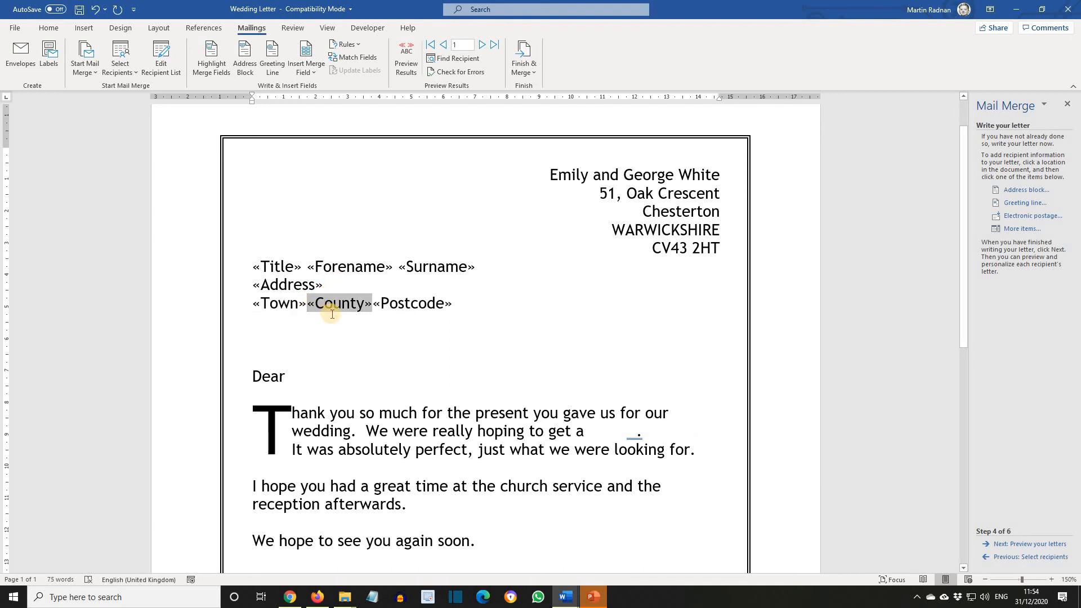
pyautogui.press('Return')
pyautogui.click(334, 330)
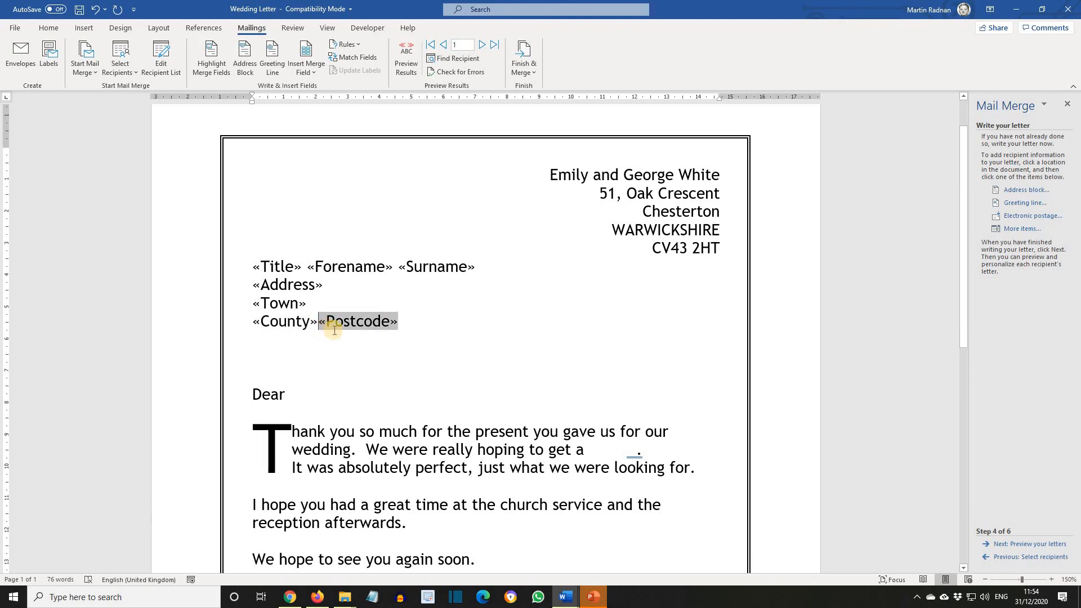
pyautogui.press('Return')
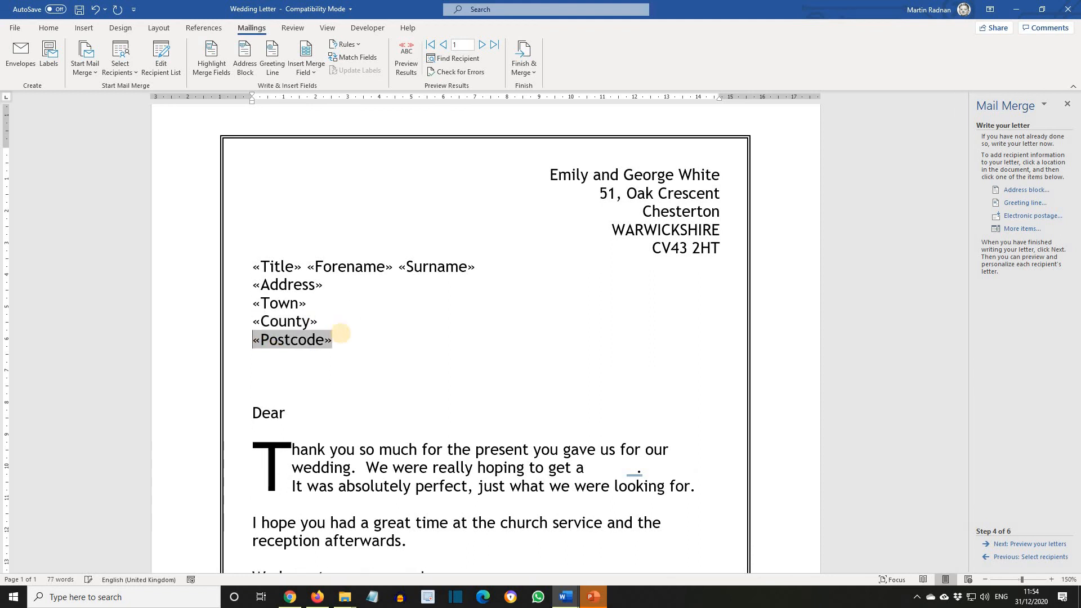
# - Remove one empty line between the Postcode field and the Dear line
pyautogui.click(521, 270)
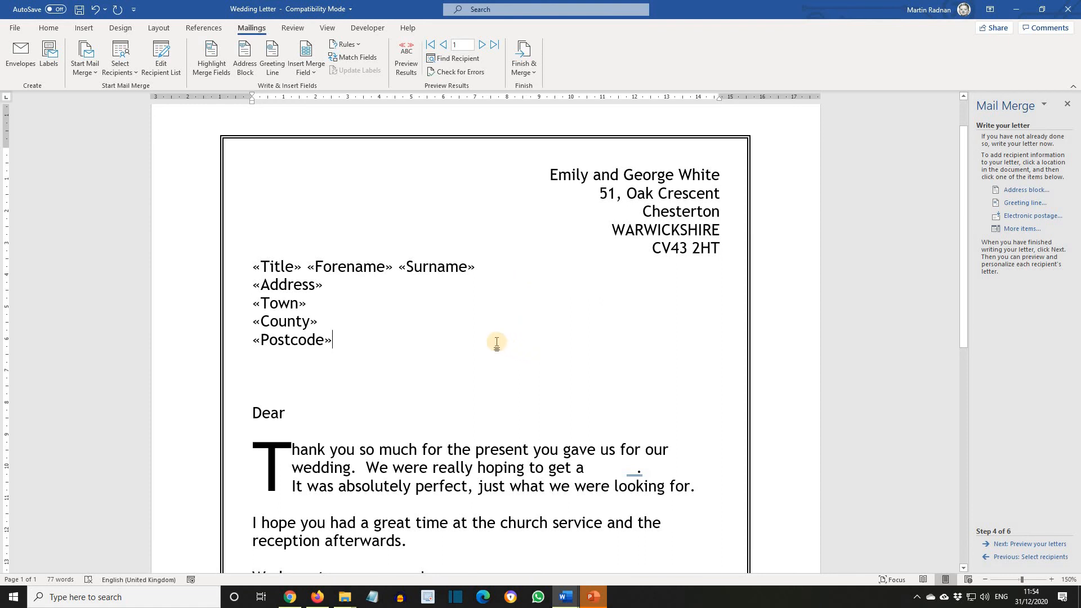
pyautogui.click(257, 364)
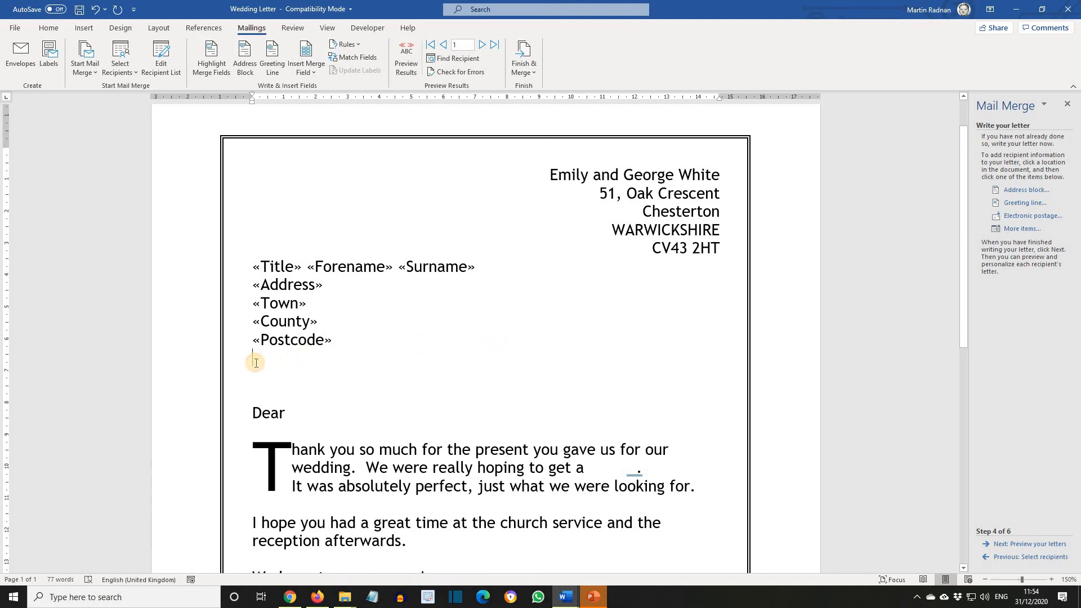
pyautogui.press('Down')
pyautogui.press('BackSpace')
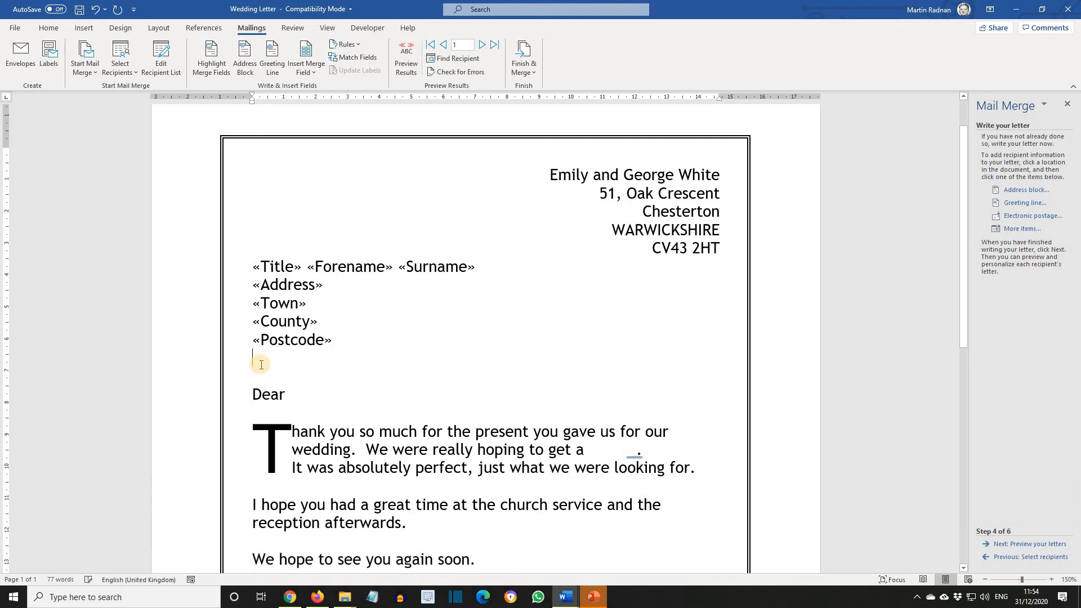
pyautogui.press('Down')
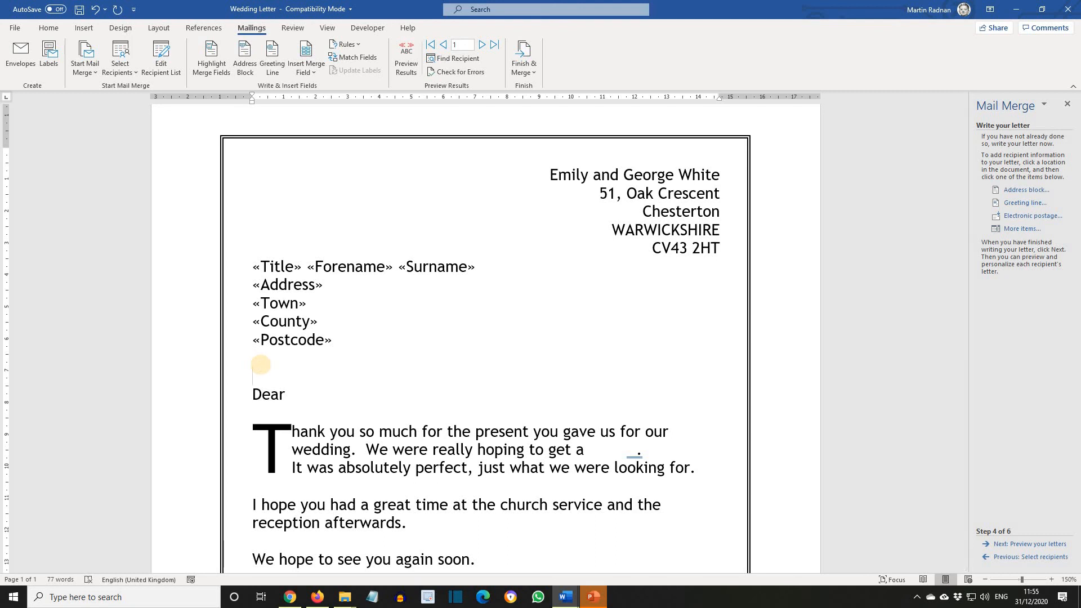
# - Insert the Forename merge field after "Dear" and follow it with a comma
pyautogui.click(314, 397)
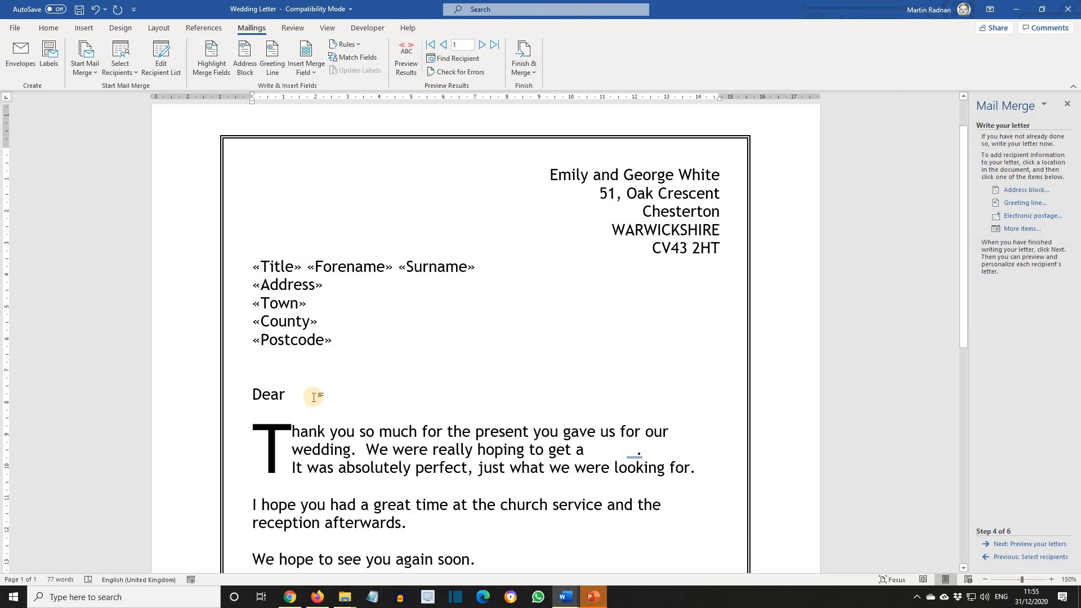
pyautogui.click(1020, 229)
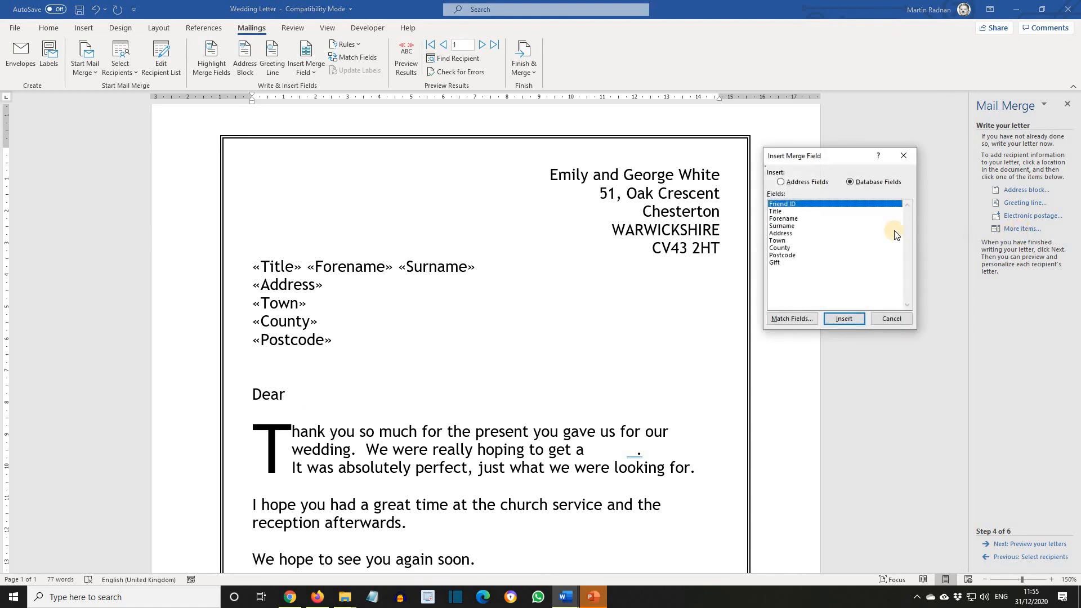
pyautogui.click(795, 220)
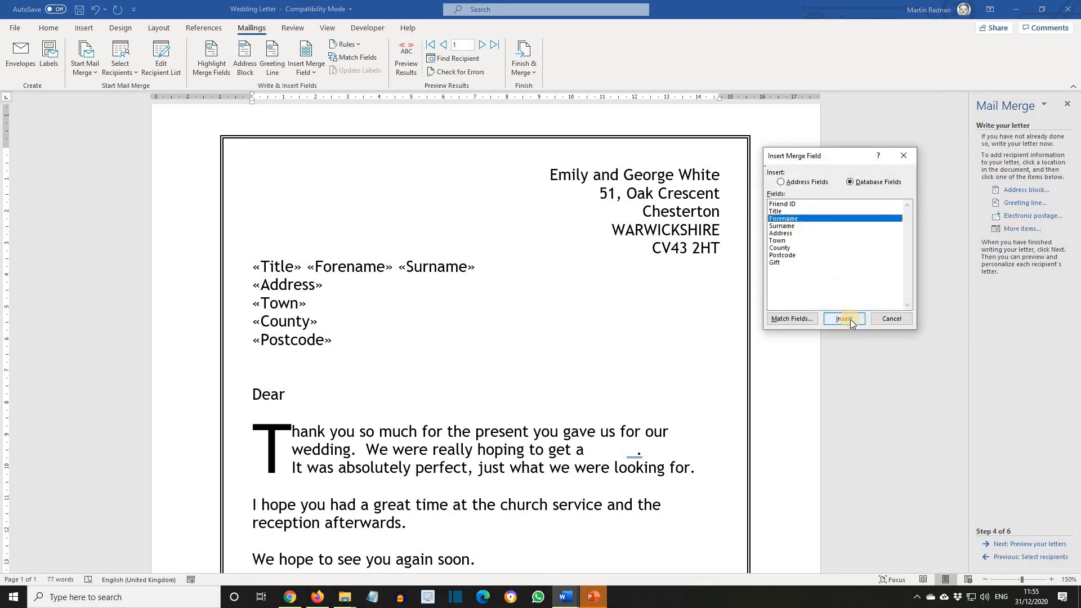
pyautogui.click(845, 319)
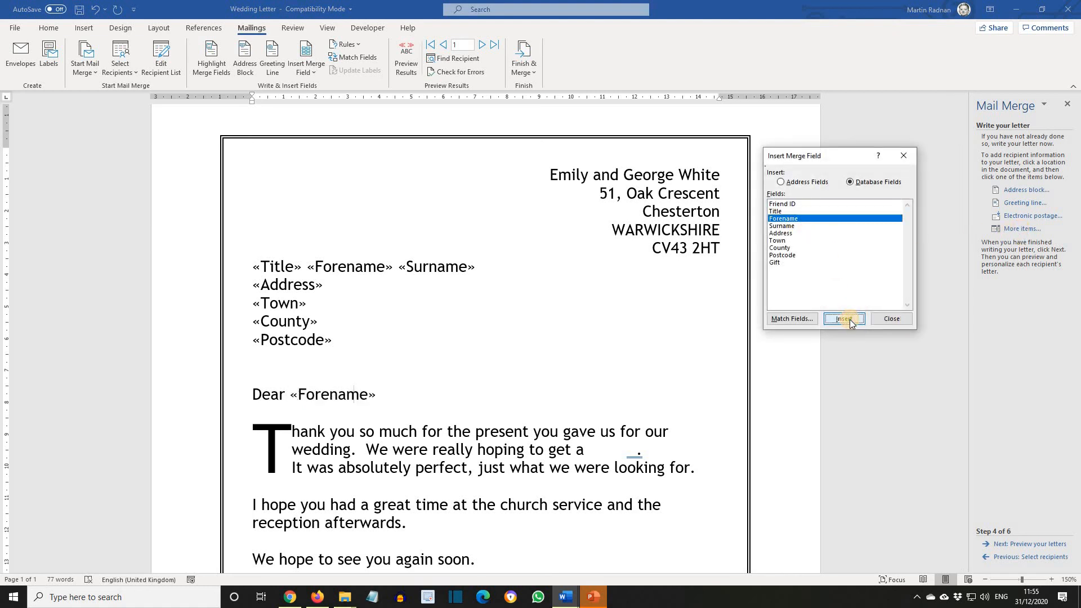
pyautogui.click(887, 319)
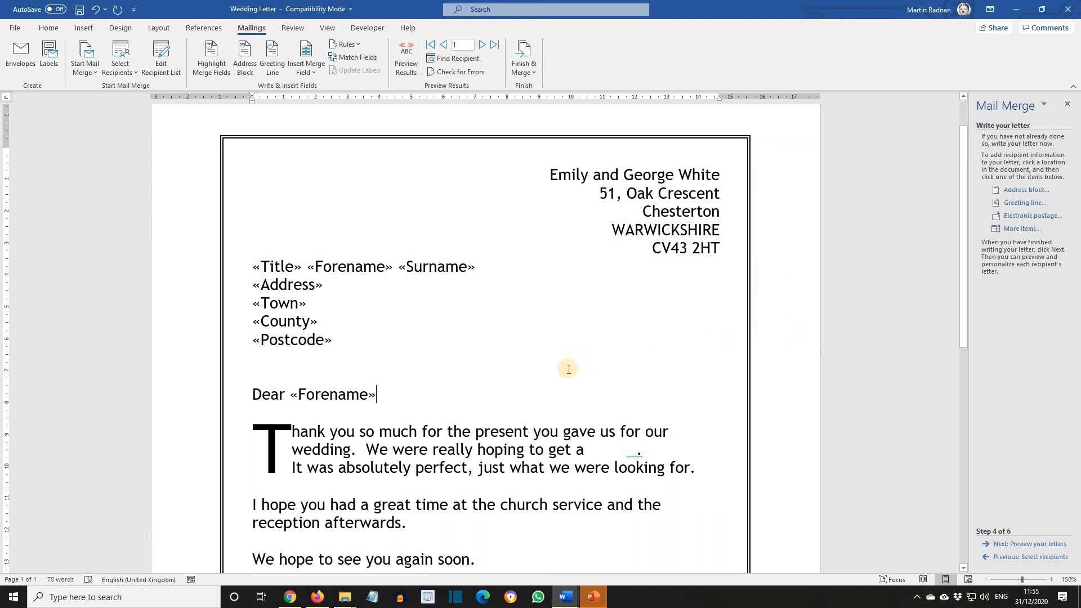
pyautogui.write(',')
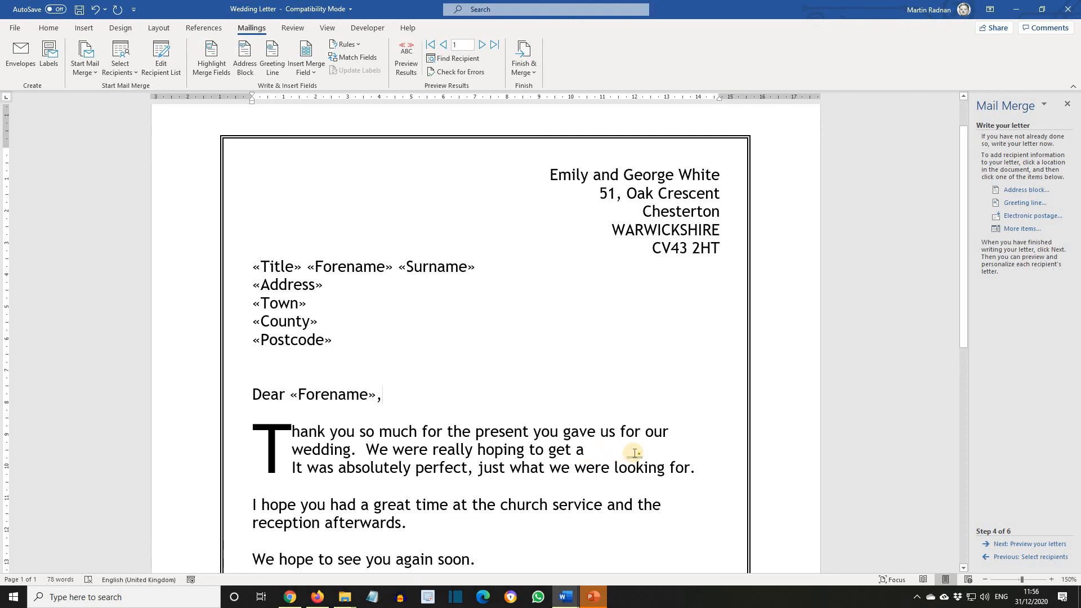
# - Insert the Gift merge field in the blank after "get a" in the opening paragraph
pyautogui.click(634, 450)
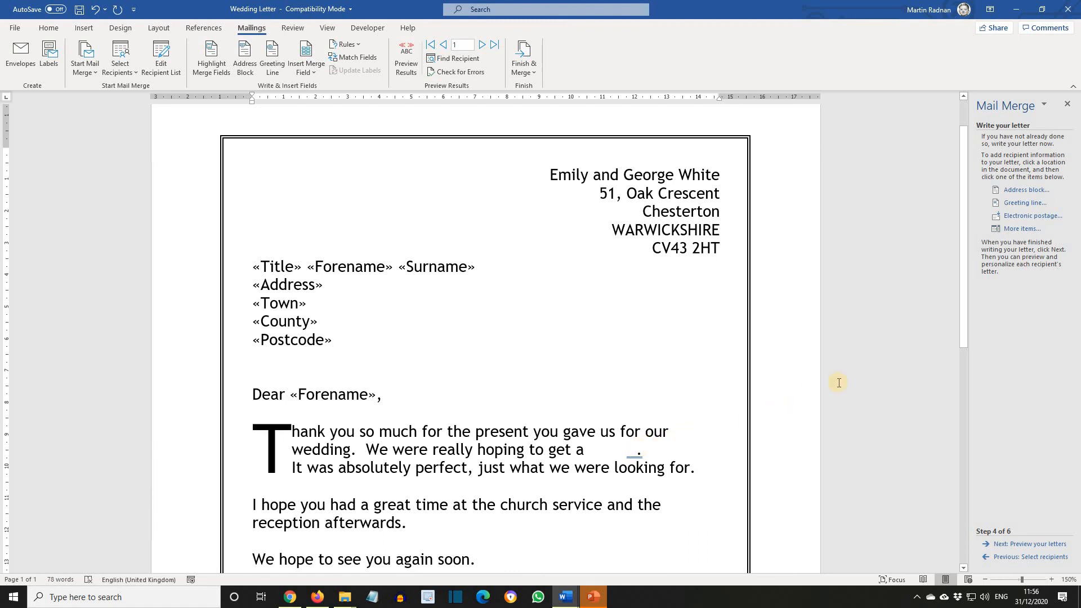
pyautogui.click(1030, 230)
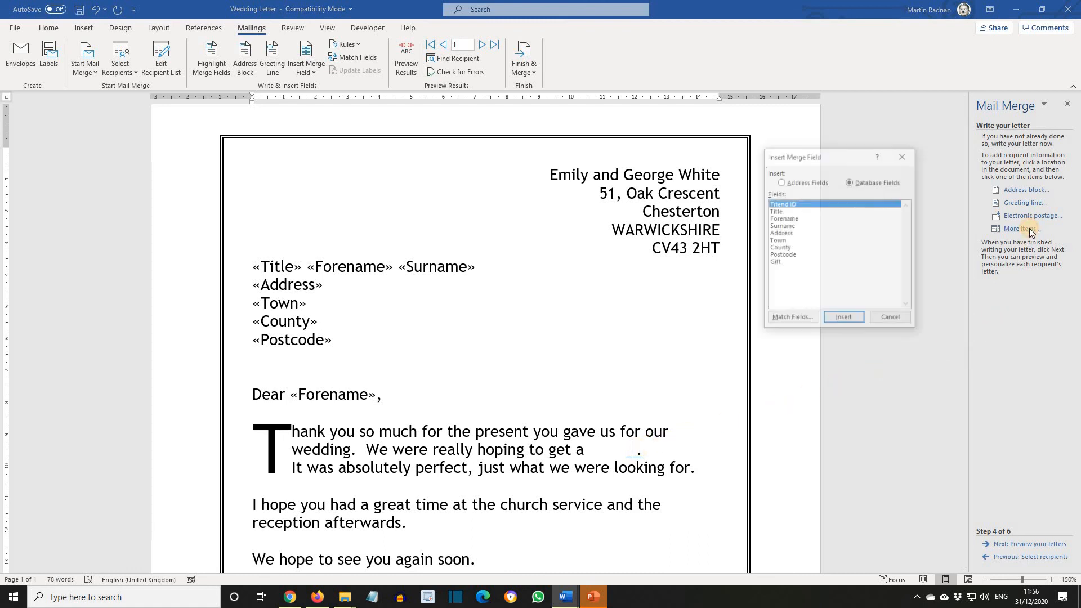
pyautogui.click(780, 262)
pyautogui.click(845, 319)
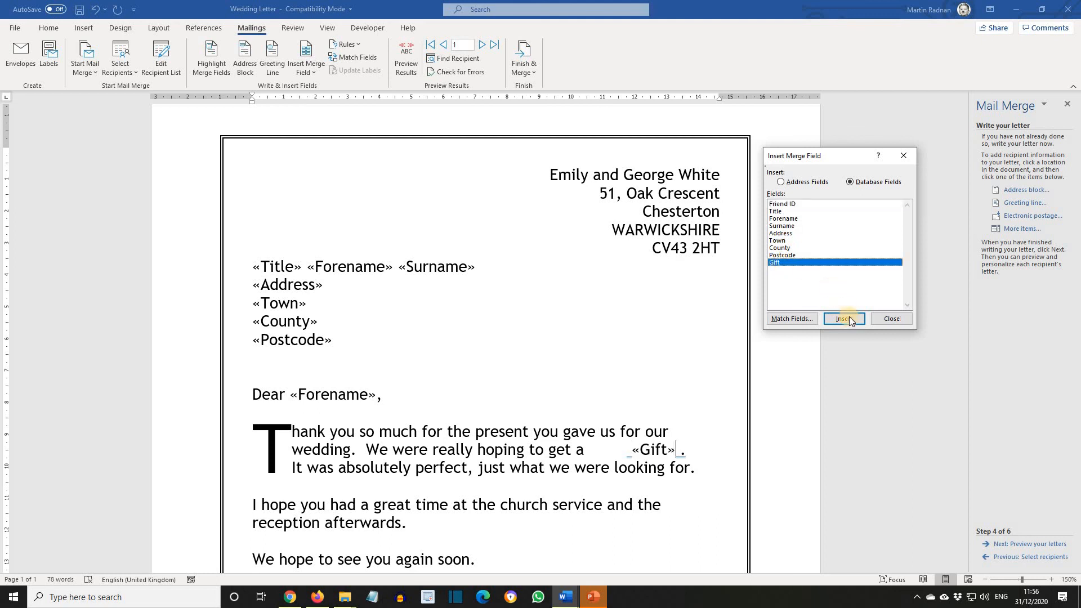
pyautogui.click(893, 319)
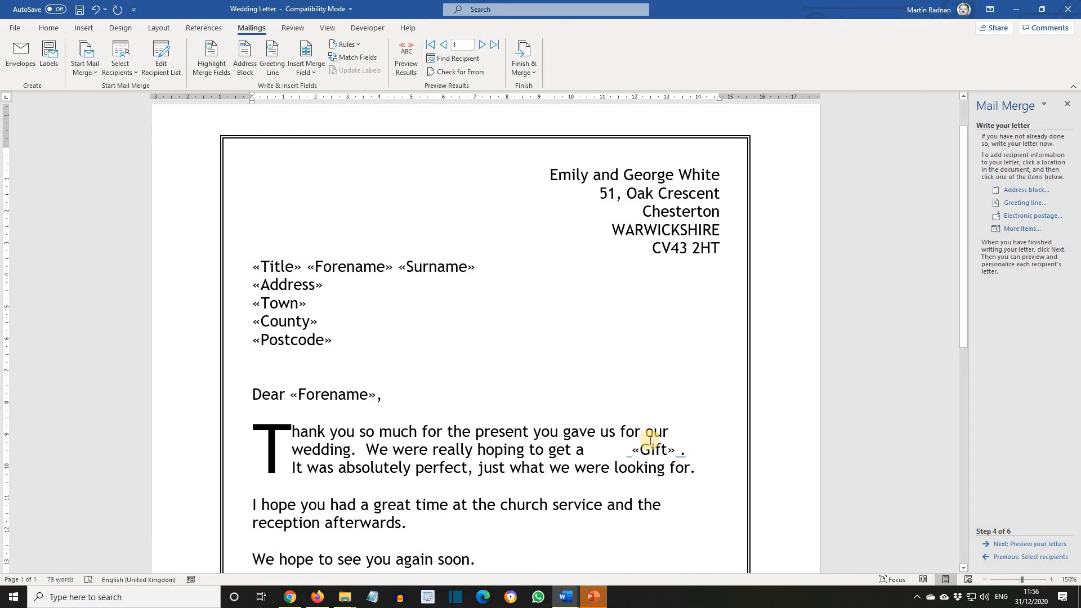
# - Delete the extra spaces before the Gift field so it follows "get a" directly
pyautogui.click(618, 459)
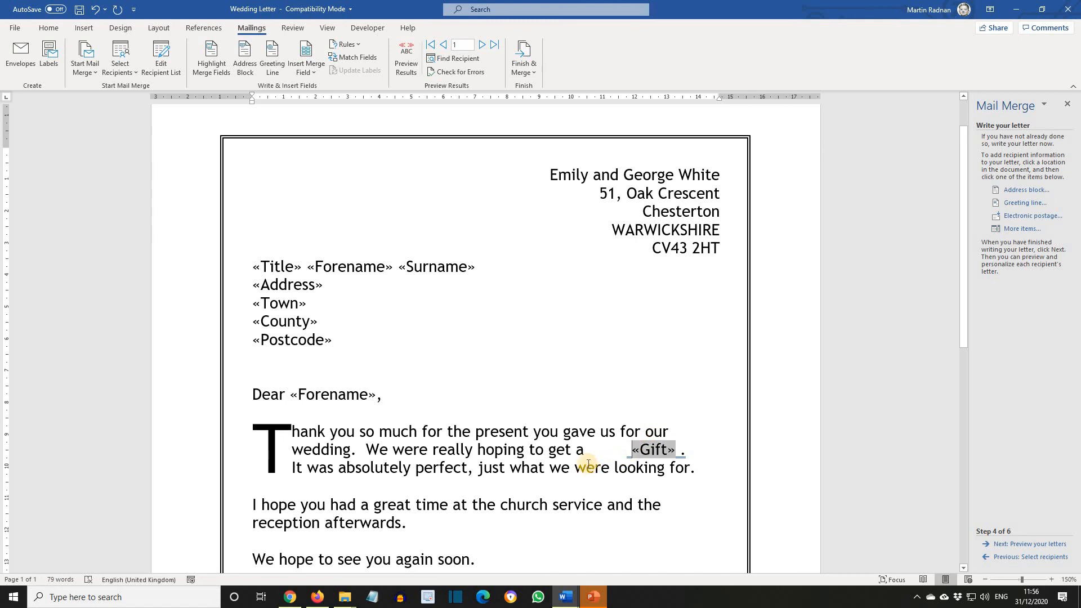
pyautogui.press('BackSpace')
pyautogui.press('BackSpace')
pyautogui.press('BackSpace')
pyautogui.press('BackSpace')
pyautogui.press('BackSpace')
pyautogui.press('BackSpace')
pyautogui.press('BackSpace')
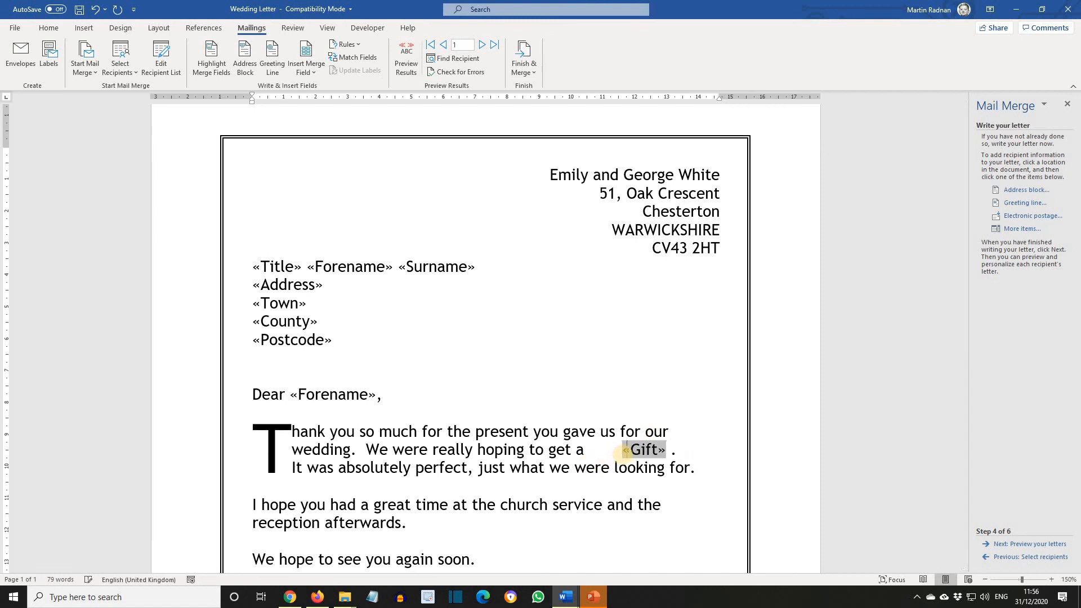
pyautogui.press('BackSpace')
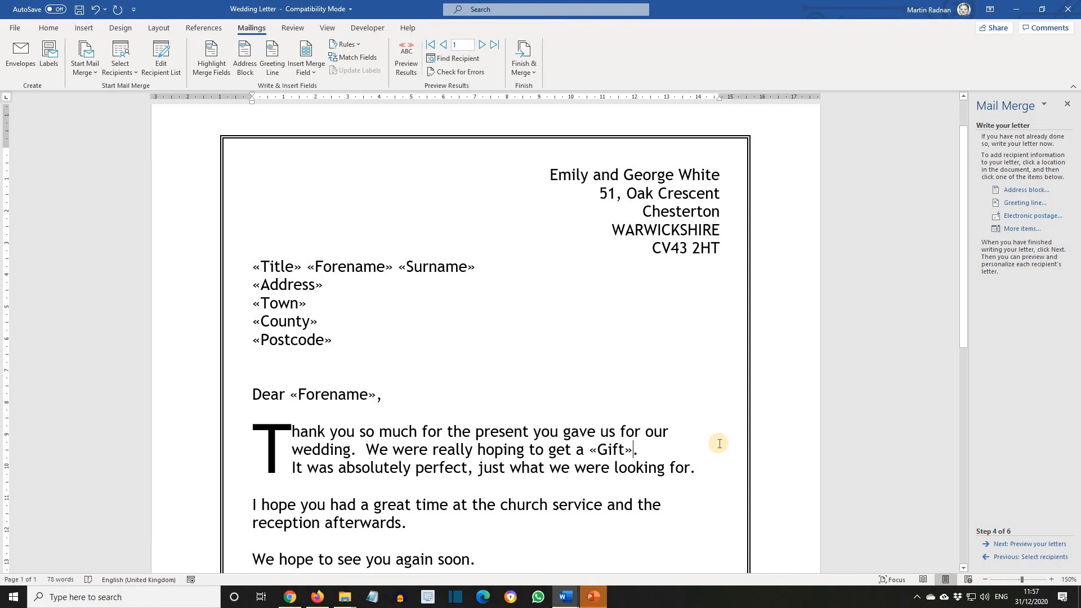
# - Nudge the Thank You speech bubble up and left, and point its tail at the wedding photo
pyautogui.scroll(-7, 720, 444)
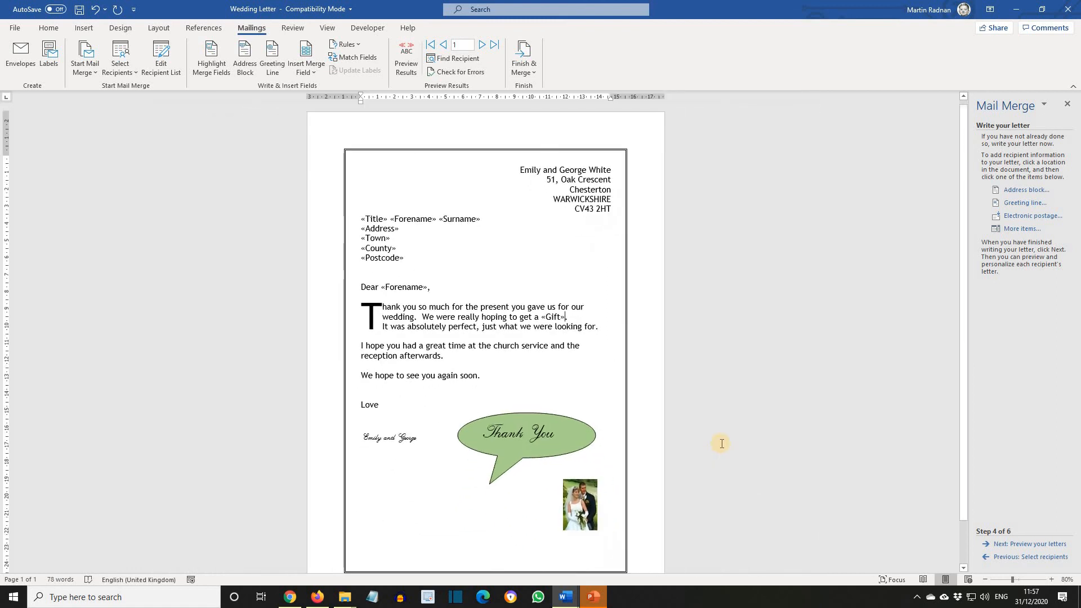
pyautogui.click(503, 412)
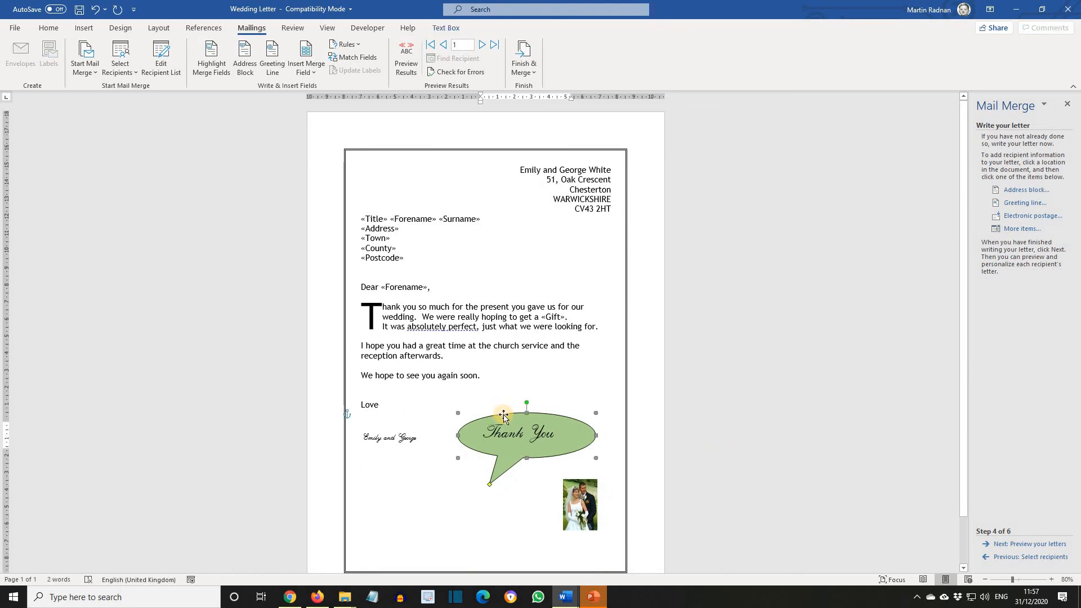
pyautogui.click(504, 416)
pyautogui.press('Up')
pyautogui.press('Up')
pyautogui.press('Up')
pyautogui.press('Up')
pyautogui.press('Up')
pyautogui.press('Up')
pyautogui.press('Up')
pyautogui.press('Up')
pyautogui.press('Up')
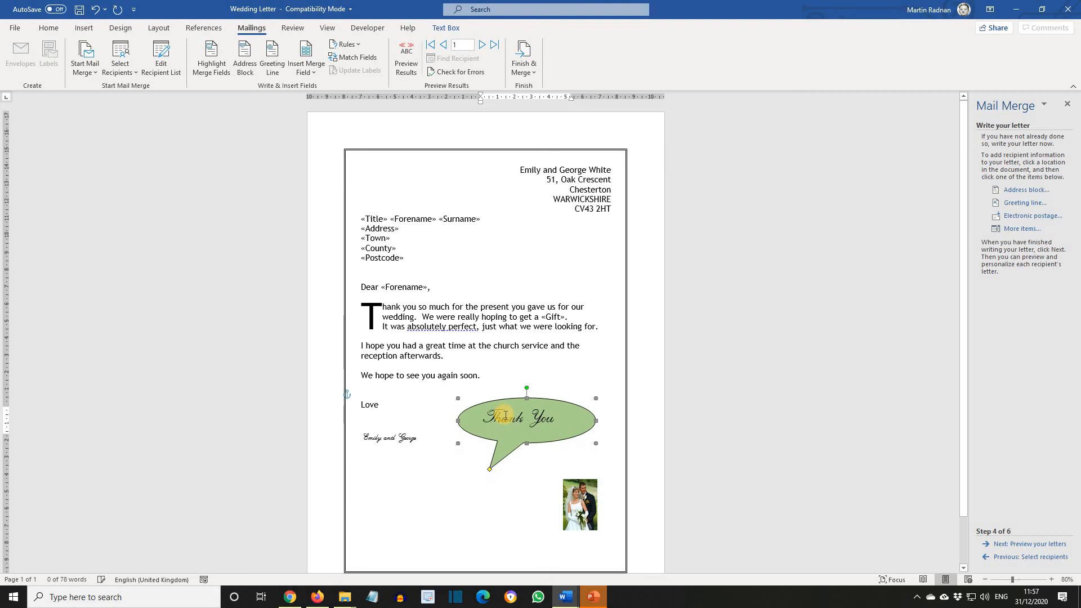
pyautogui.press('Left')
pyautogui.press('Left')
pyautogui.press('Left')
pyautogui.press('Left')
pyautogui.press('Left')
pyautogui.press('Left')
pyautogui.press('Left')
pyautogui.press('Left')
pyautogui.press('Left')
pyautogui.press('Left')
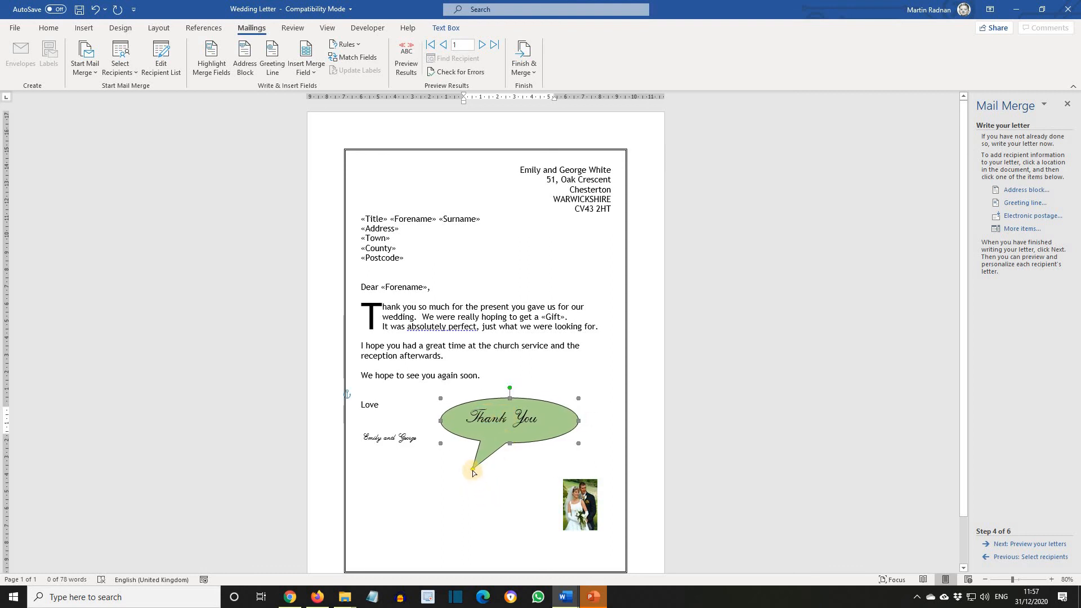
pyautogui.moveTo(473, 472); pyautogui.dragTo(557, 475)
pyautogui.click(901, 443)
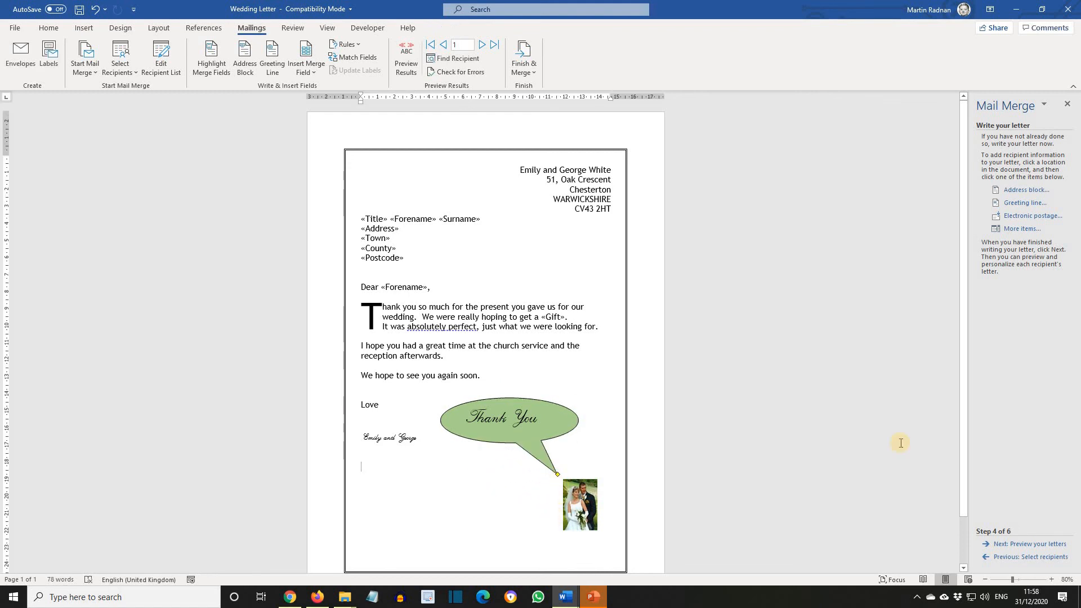
# - Preview the merged letters, stepping through all eight recipients
pyautogui.click(1023, 545)
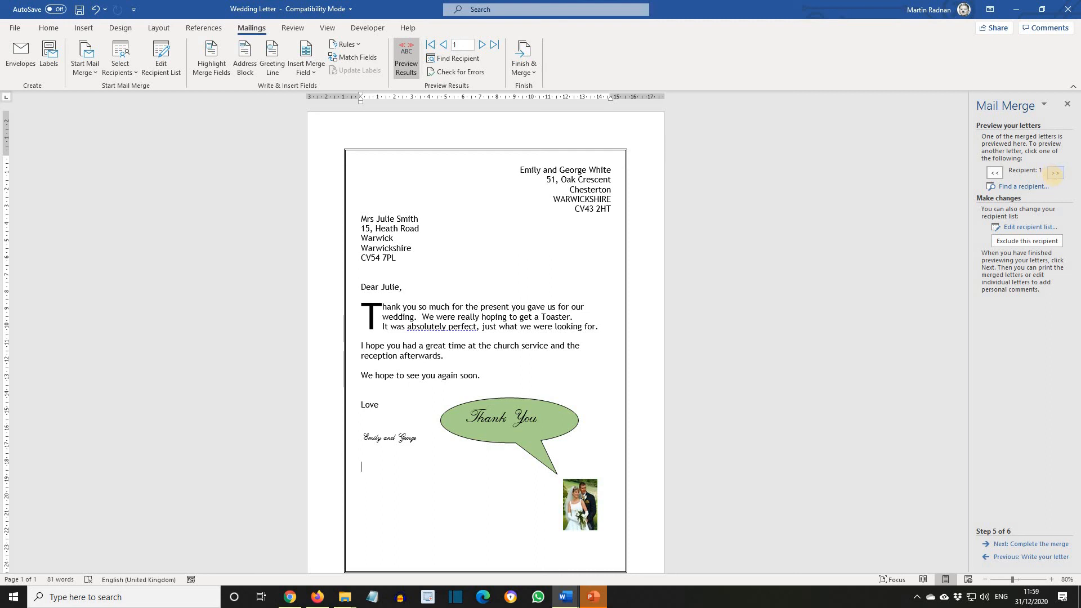
pyautogui.click(1055, 173)
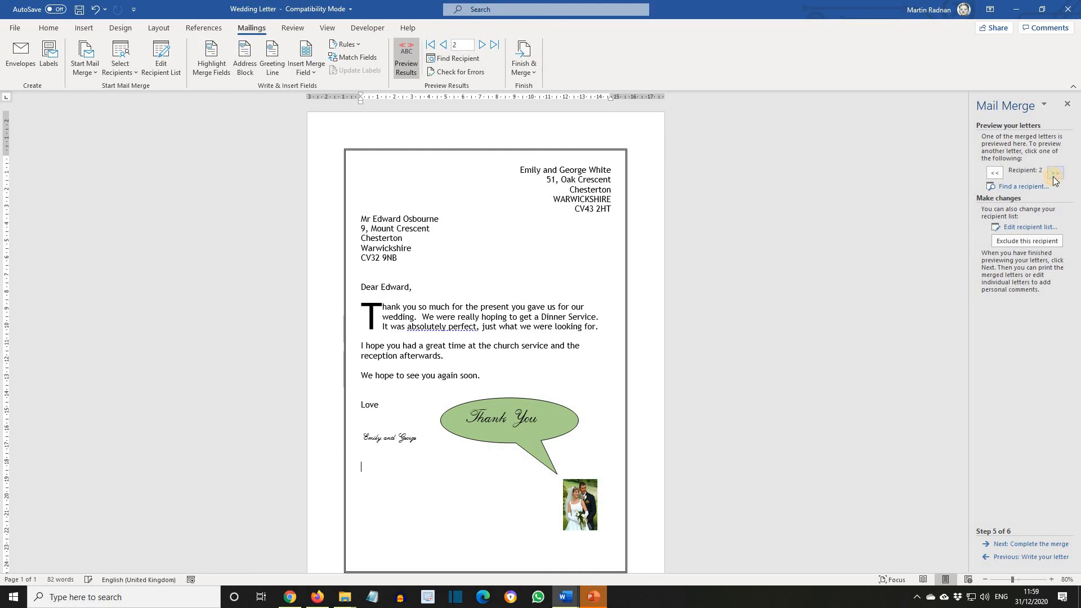
pyautogui.click(1055, 174)
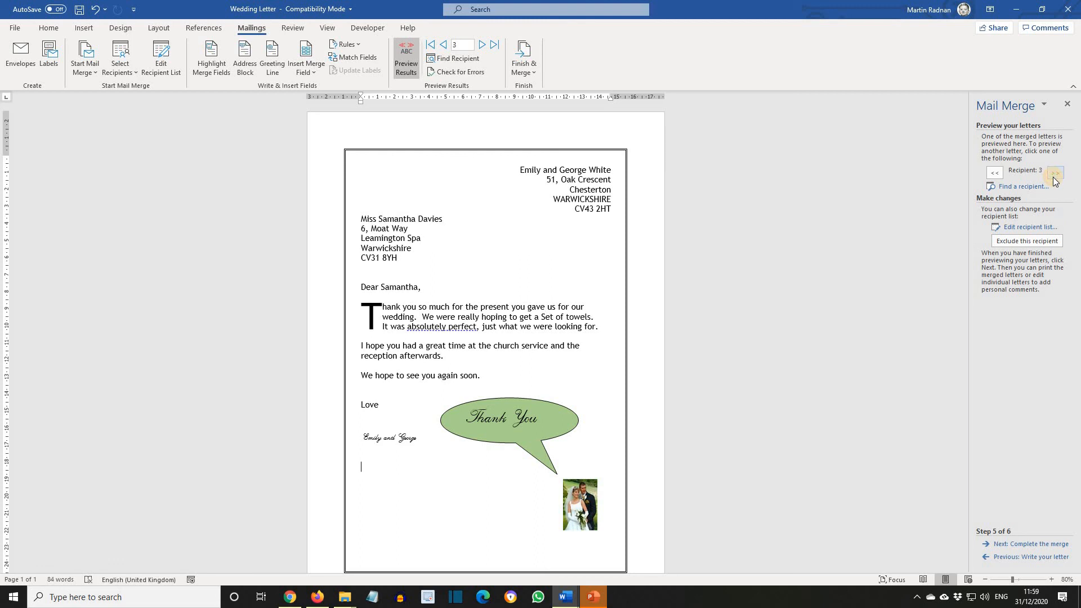
pyautogui.click(1054, 176)
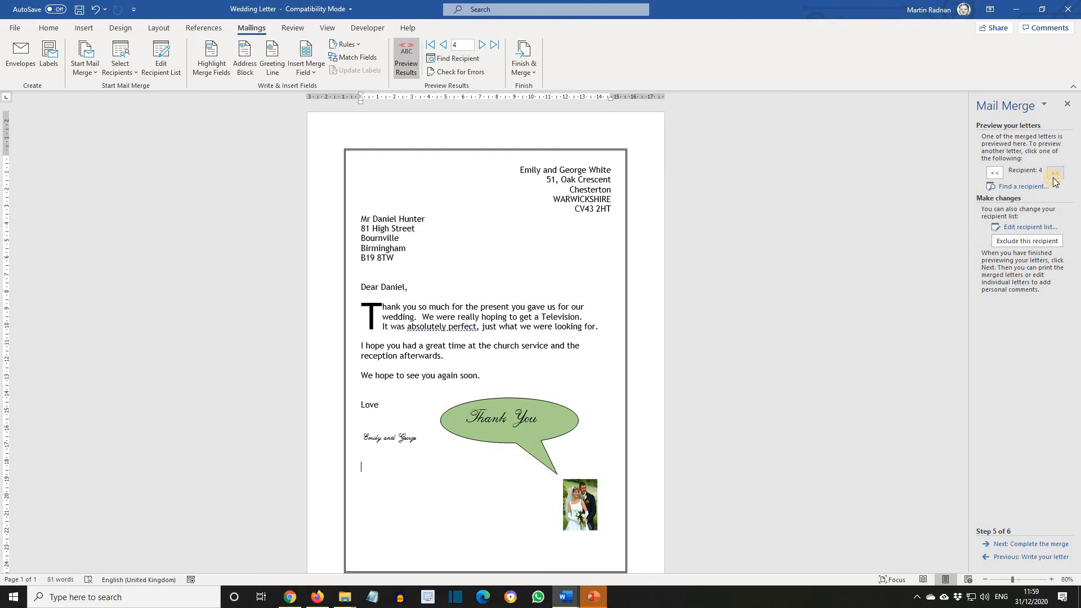
pyautogui.click(1055, 176)
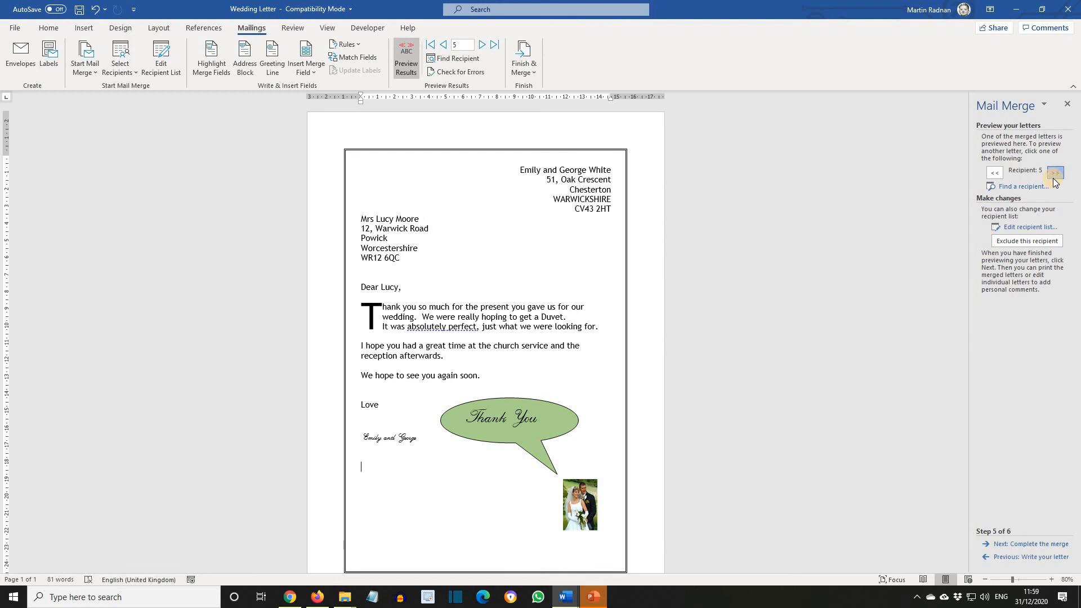
pyautogui.click(1055, 175)
pyautogui.click(1055, 175)
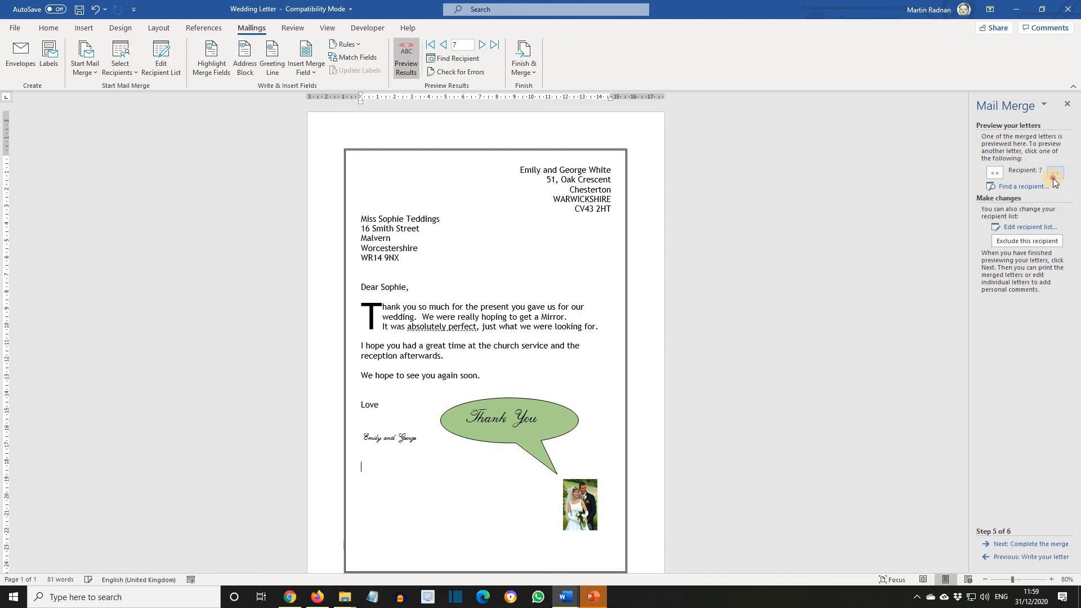
pyautogui.click(1054, 176)
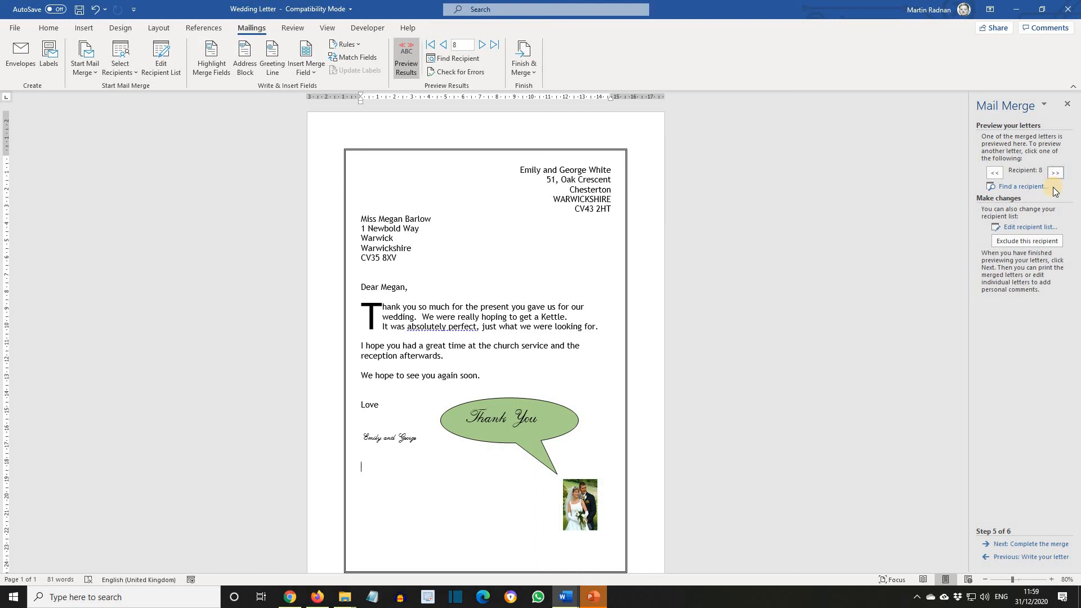
# - Complete the merge by printing all records to the Microsoft XPS Document Writer
pyautogui.click(1026, 546)
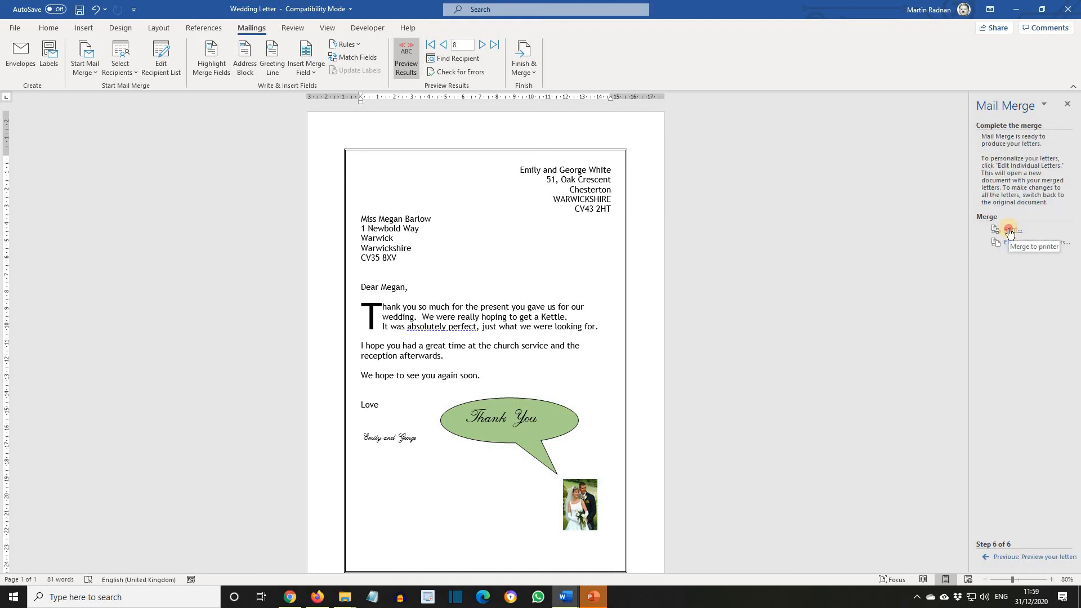
pyautogui.click(1009, 230)
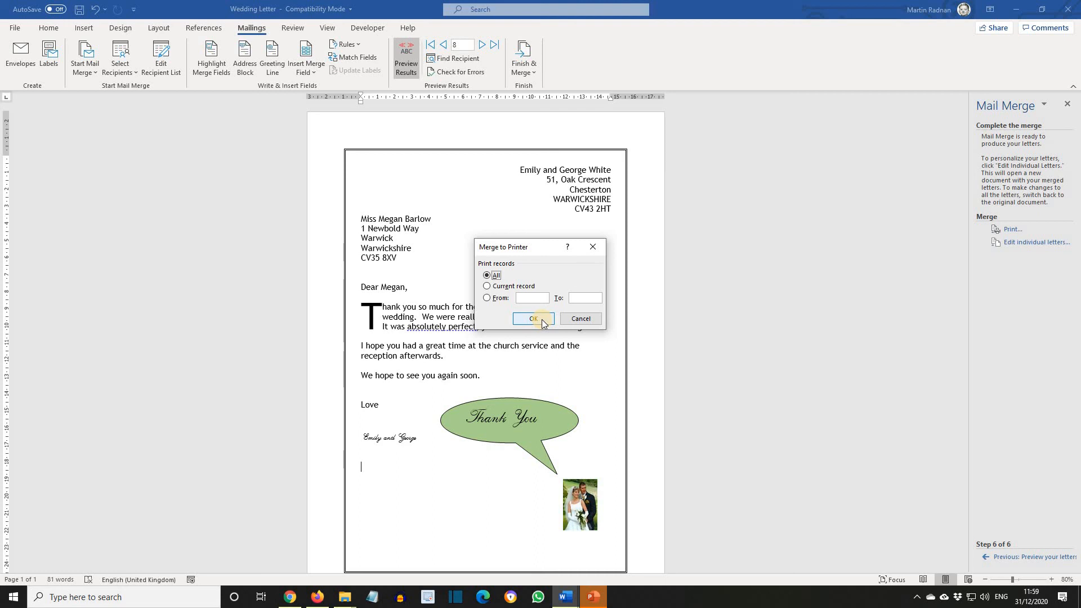
pyautogui.click(542, 319)
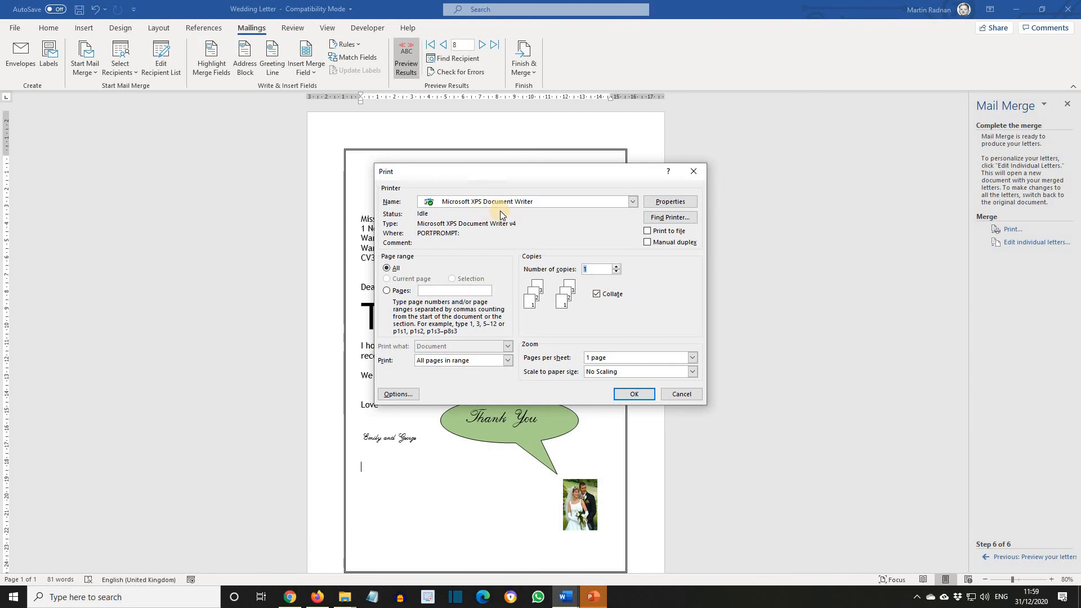
pyautogui.click(633, 398)
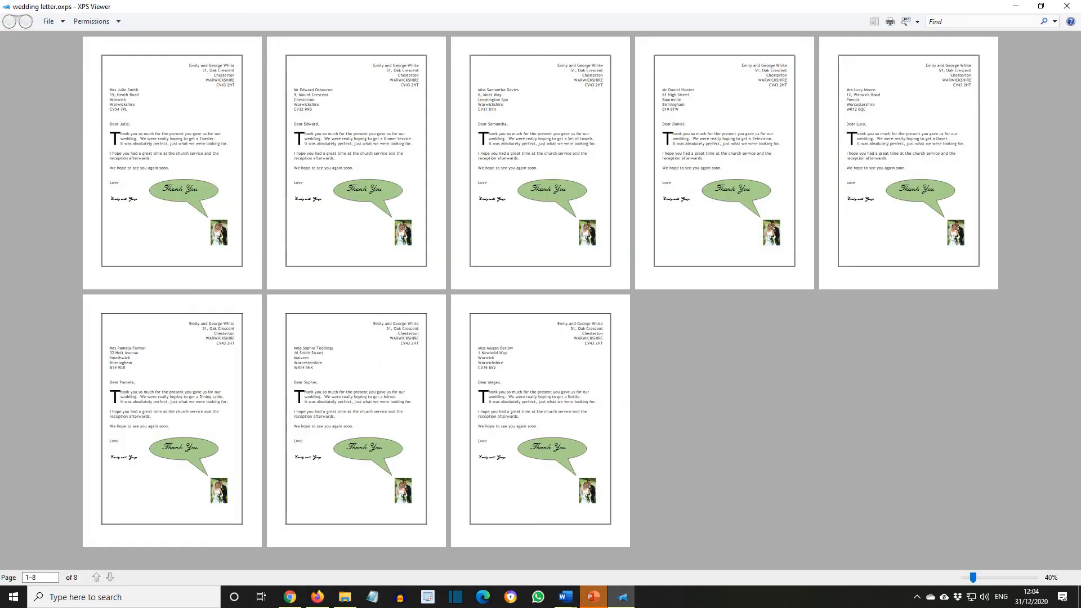